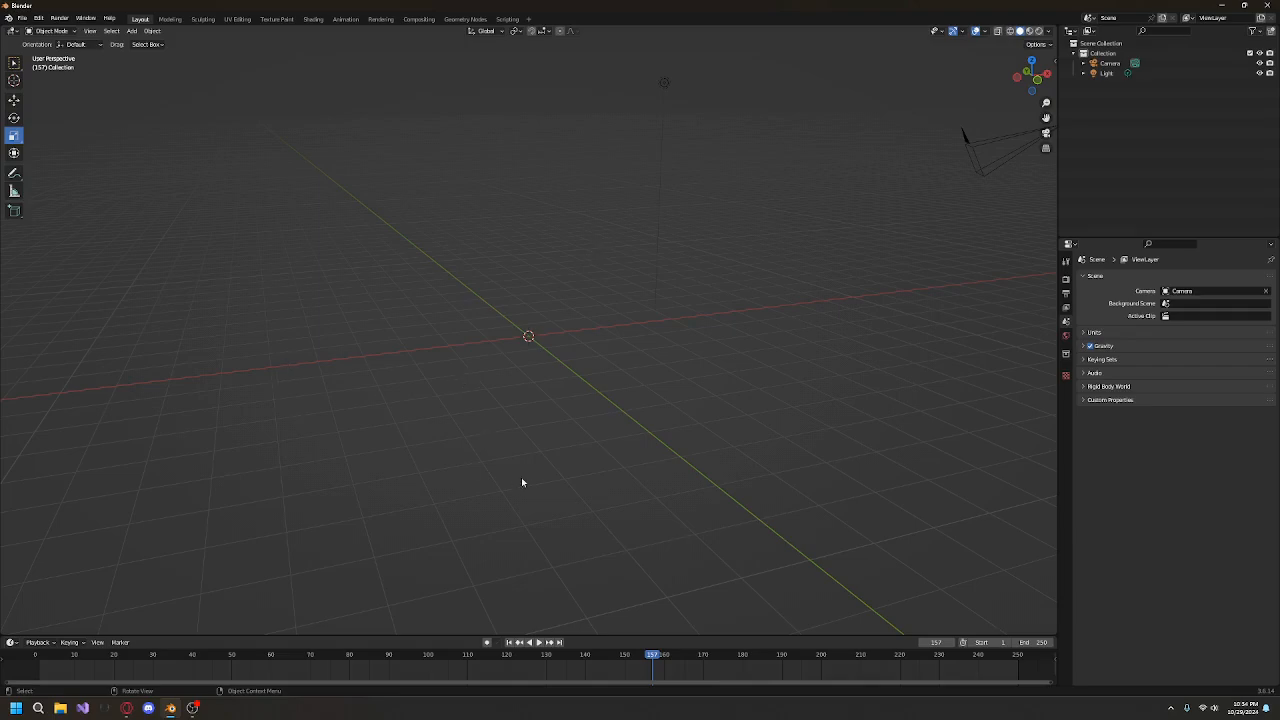
Step: Add a mesh plane at the origin and scale it uniformly by about 3.975
{"action": "middle_click_drag", "start_coordinate": [381, 448], "coordinate": [437, 467]}
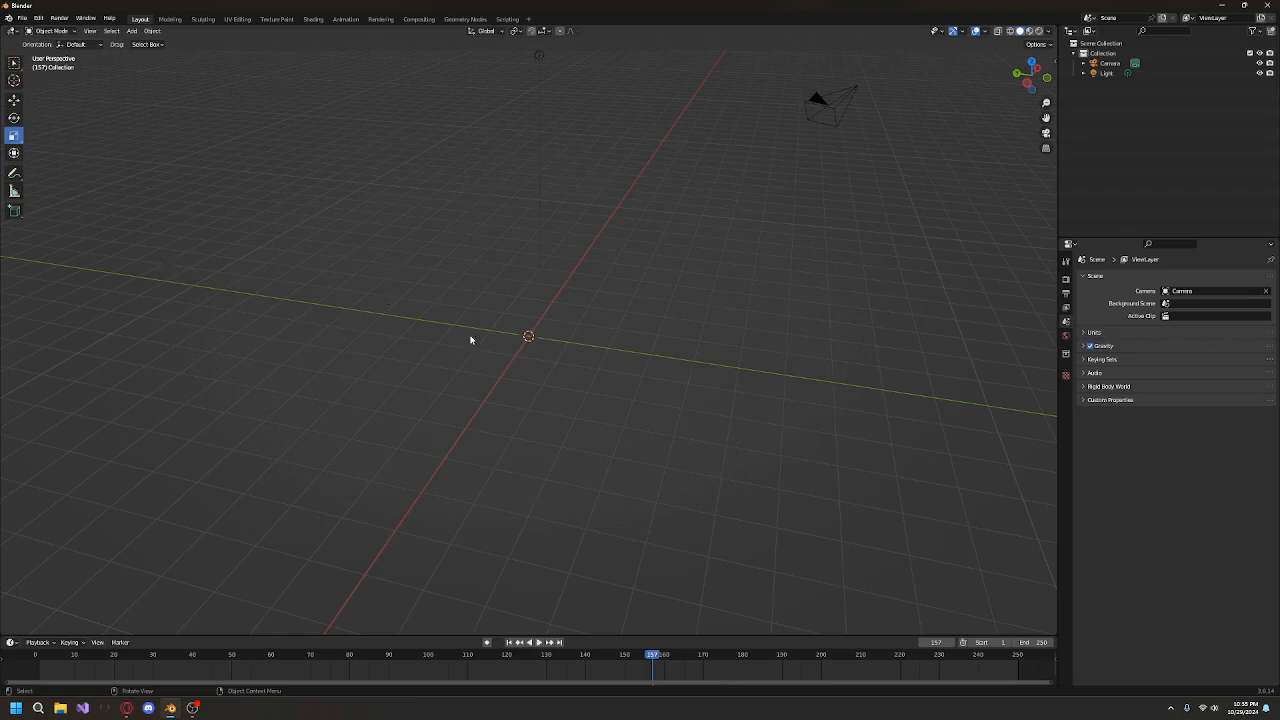
{"action": "left_click", "coordinate": [131, 31]}
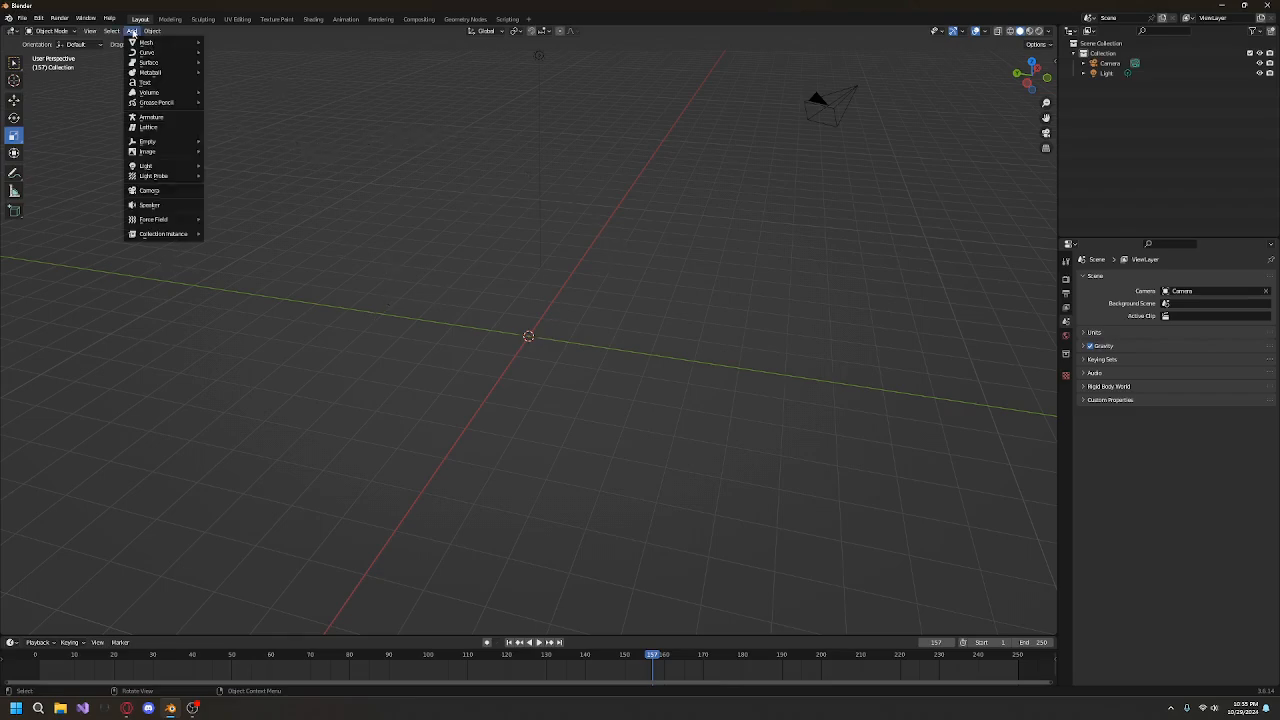
{"action": "mouse_move", "coordinate": [150, 43]}
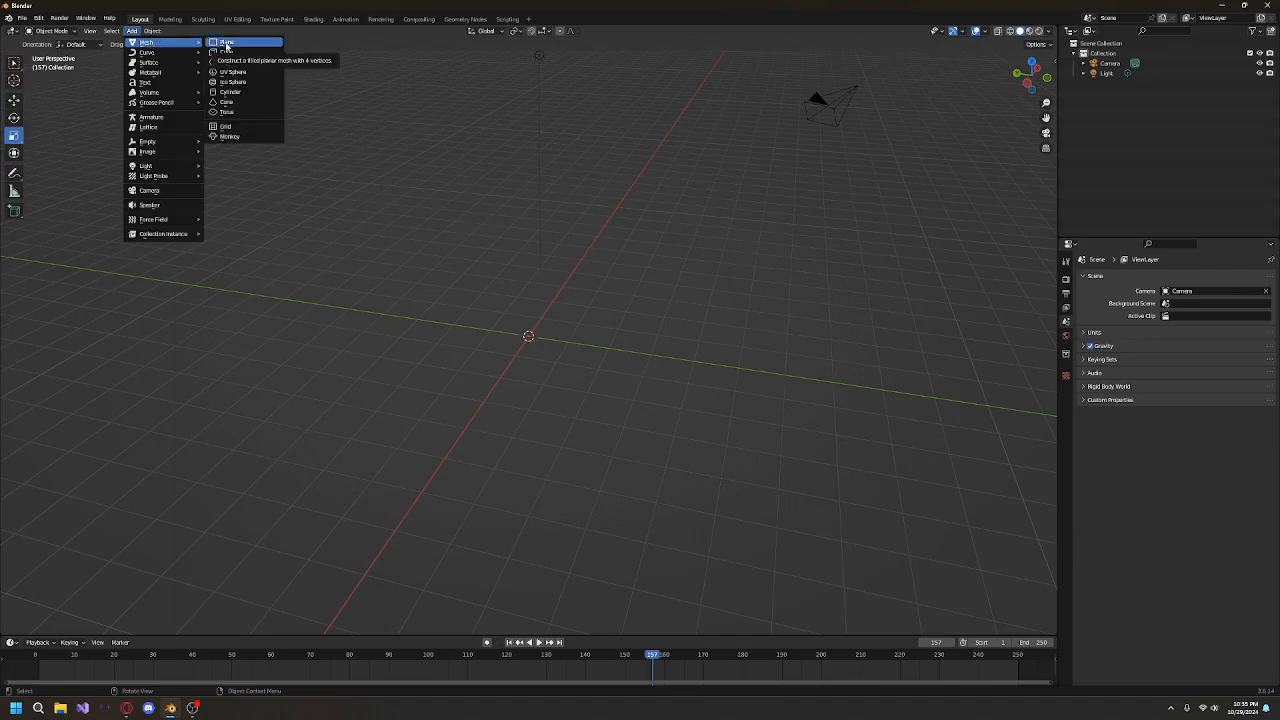
{"action": "left_click", "coordinate": [227, 44]}
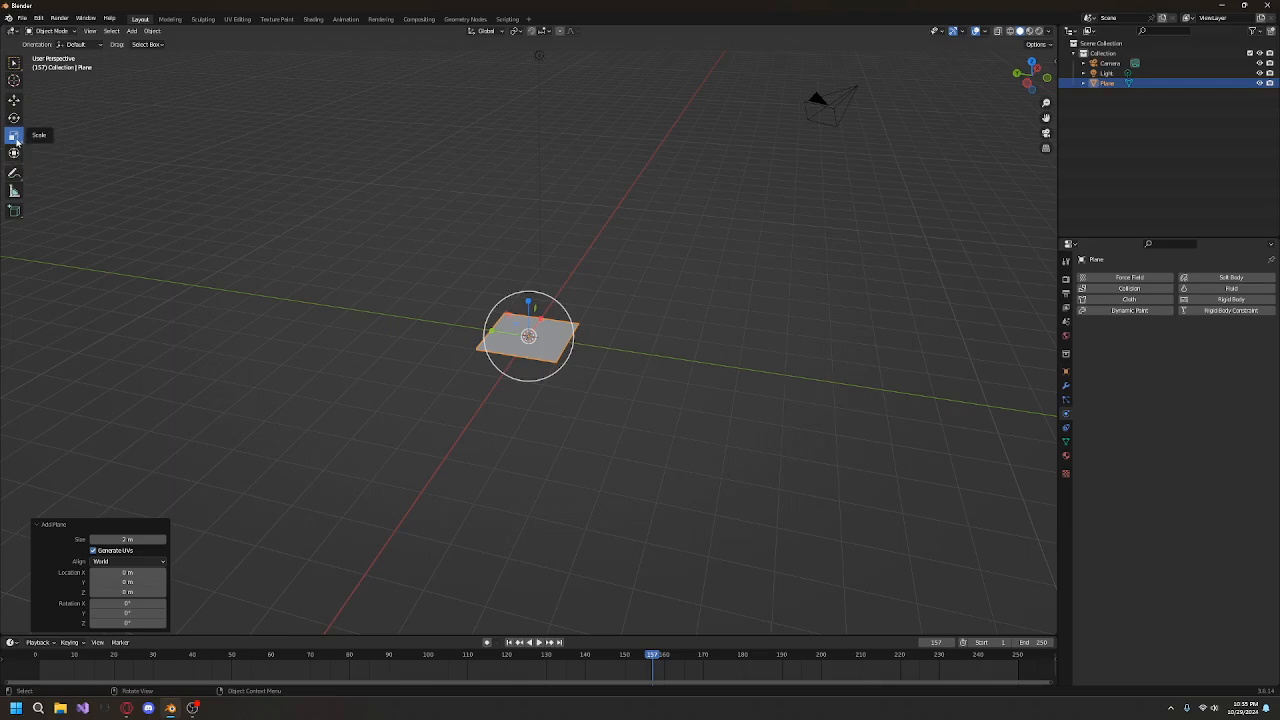
{"action": "middle_click_drag", "start_coordinate": [530, 376], "coordinate": [563, 386]}
{"action": "left_click_drag", "start_coordinate": [549, 374], "coordinate": [604, 483]}
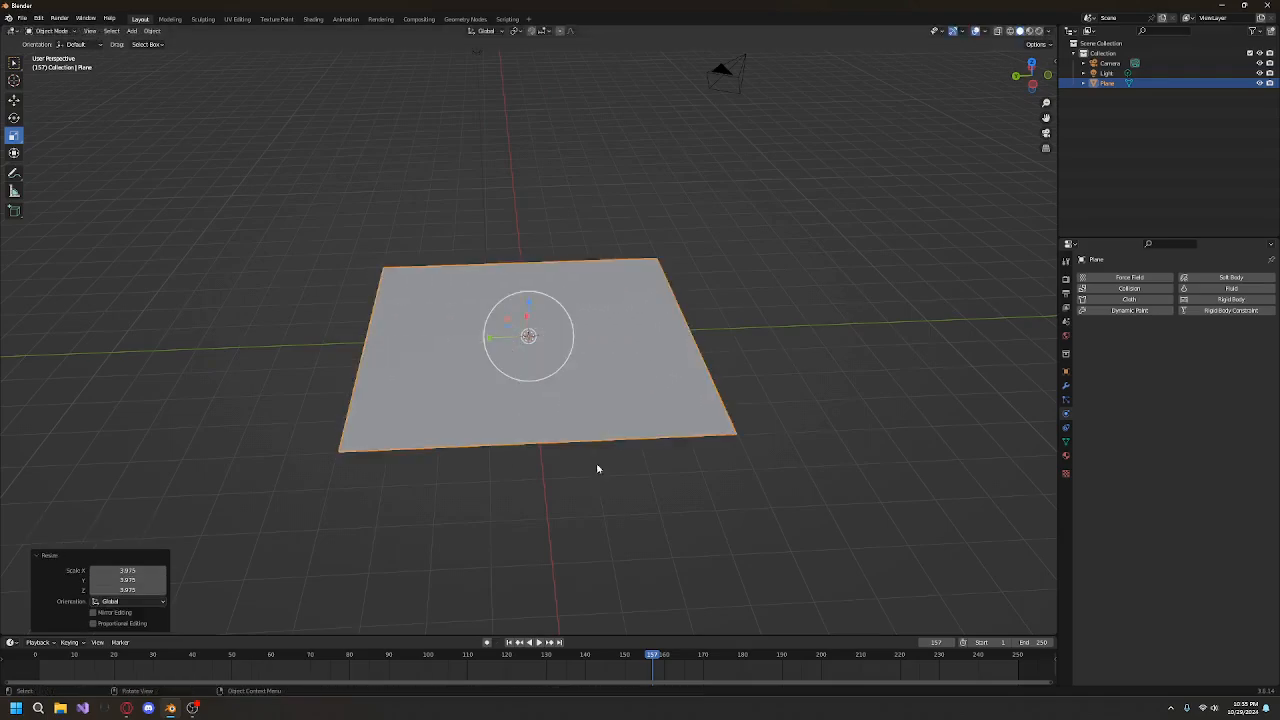
Step: Move the plane straight up along Z by about 3.9 m
{"action": "left_click", "coordinate": [14, 100]}
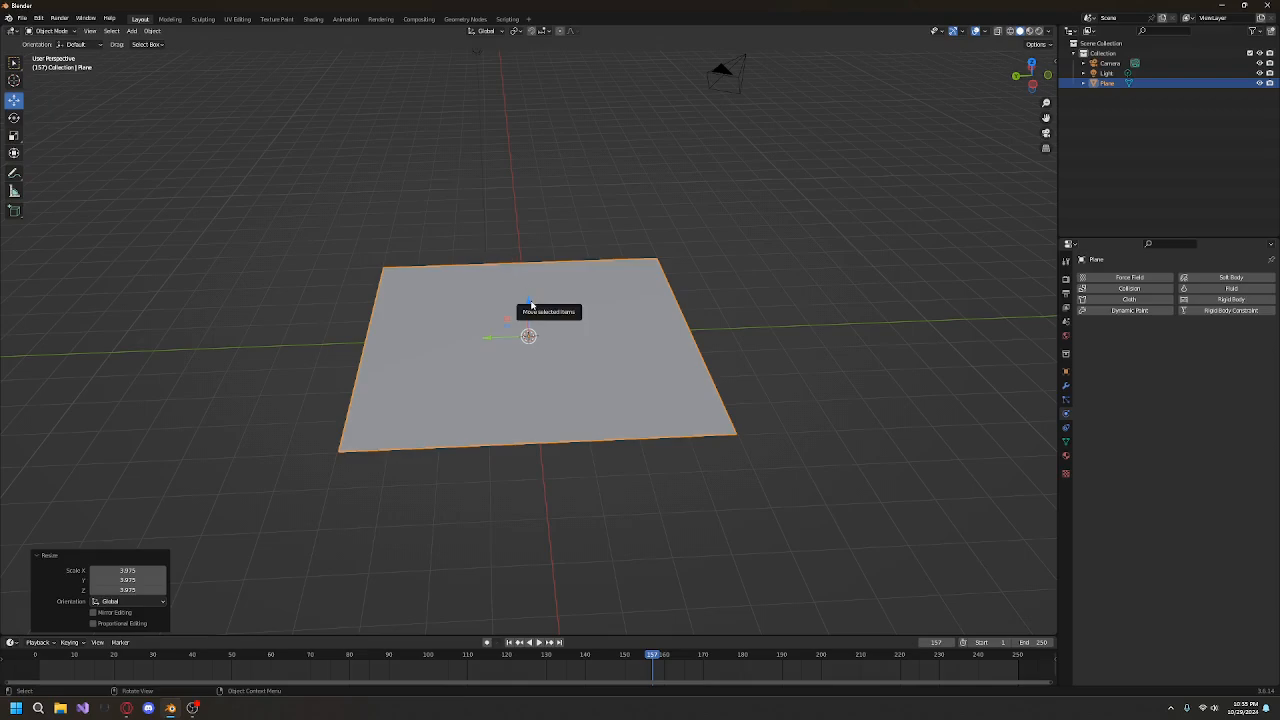
{"action": "left_click_drag", "start_coordinate": [529, 296], "coordinate": [365, 295]}
{"action": "middle_click_drag", "start_coordinate": [365, 295], "coordinate": [464, 297]}
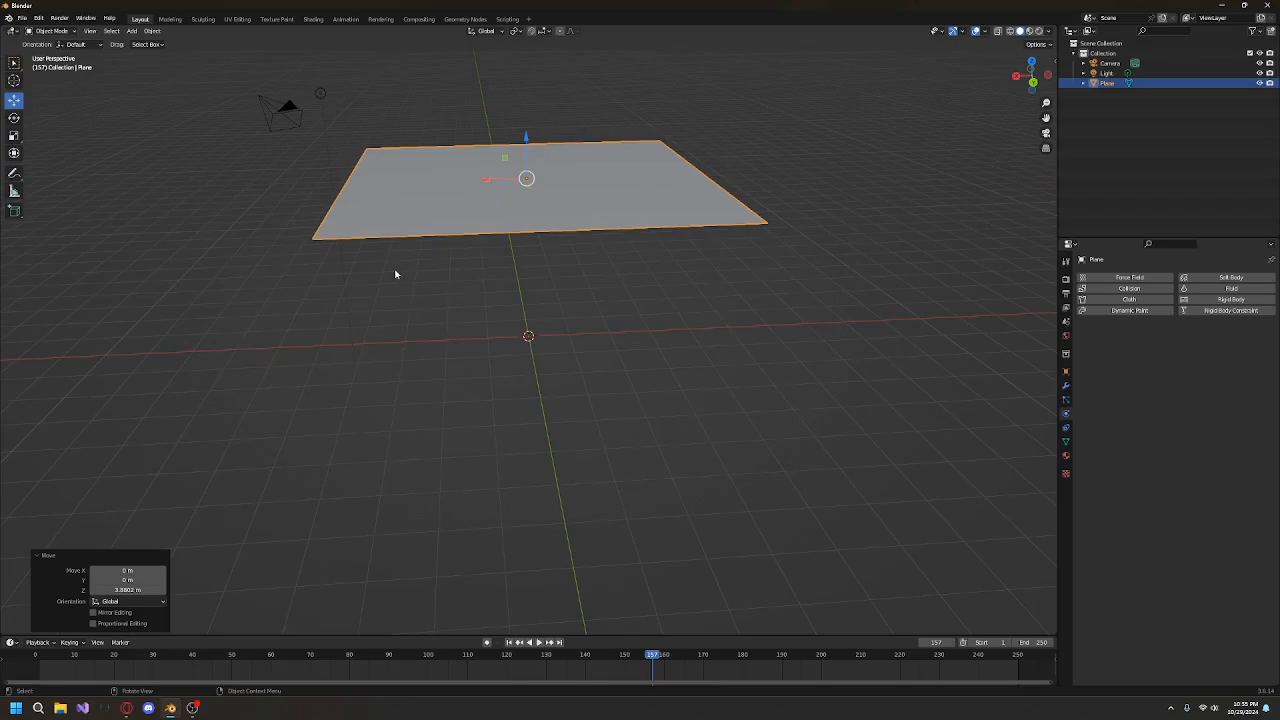
Step: Add a 2 m cube at the origin and raise it along Z by about 1.6 m, keeping it beneath the plane
{"action": "left_click", "coordinate": [132, 31]}
{"action": "mouse_move", "coordinate": [140, 42]}
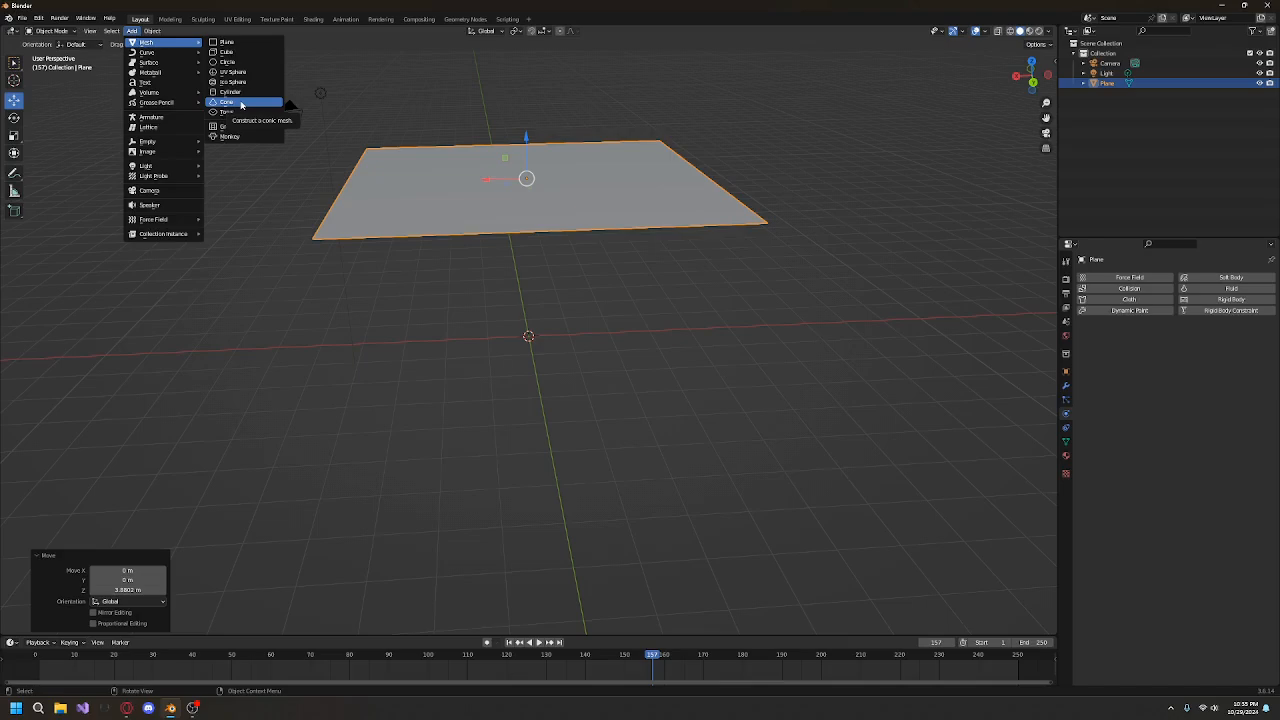
{"action": "left_click", "coordinate": [238, 52]}
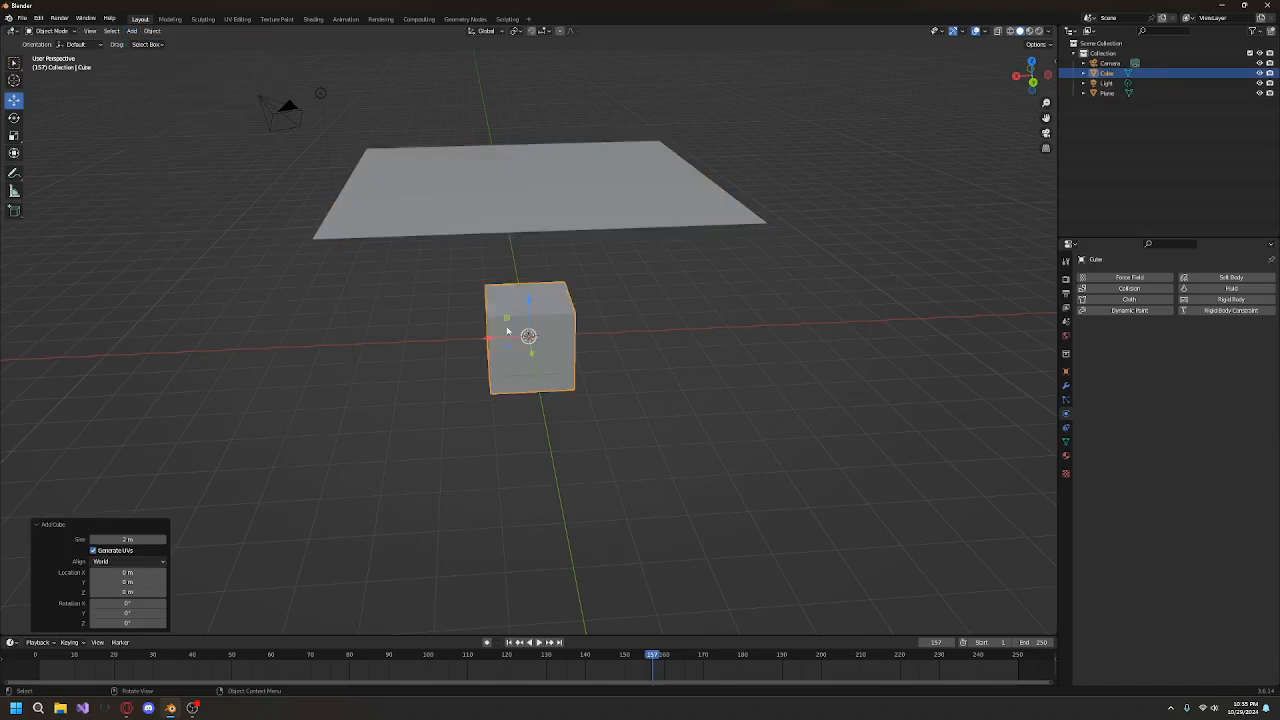
{"action": "key", "text": "g"}
{"action": "key", "text": "z"}
{"action": "left_click", "coordinate": [586, 297]}
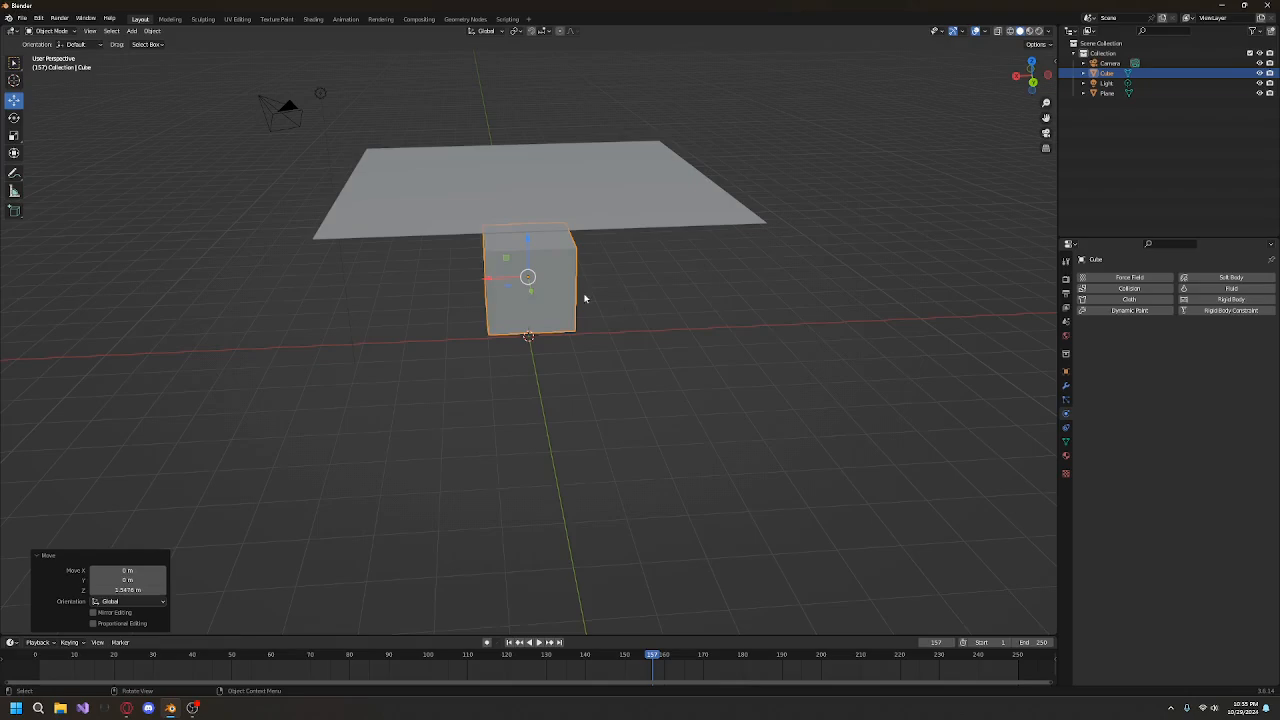
{"action": "middle_click_drag", "start_coordinate": [586, 297], "coordinate": [574, 265]}
{"action": "left_click_drag", "start_coordinate": [530, 239], "coordinate": [530, 236]}
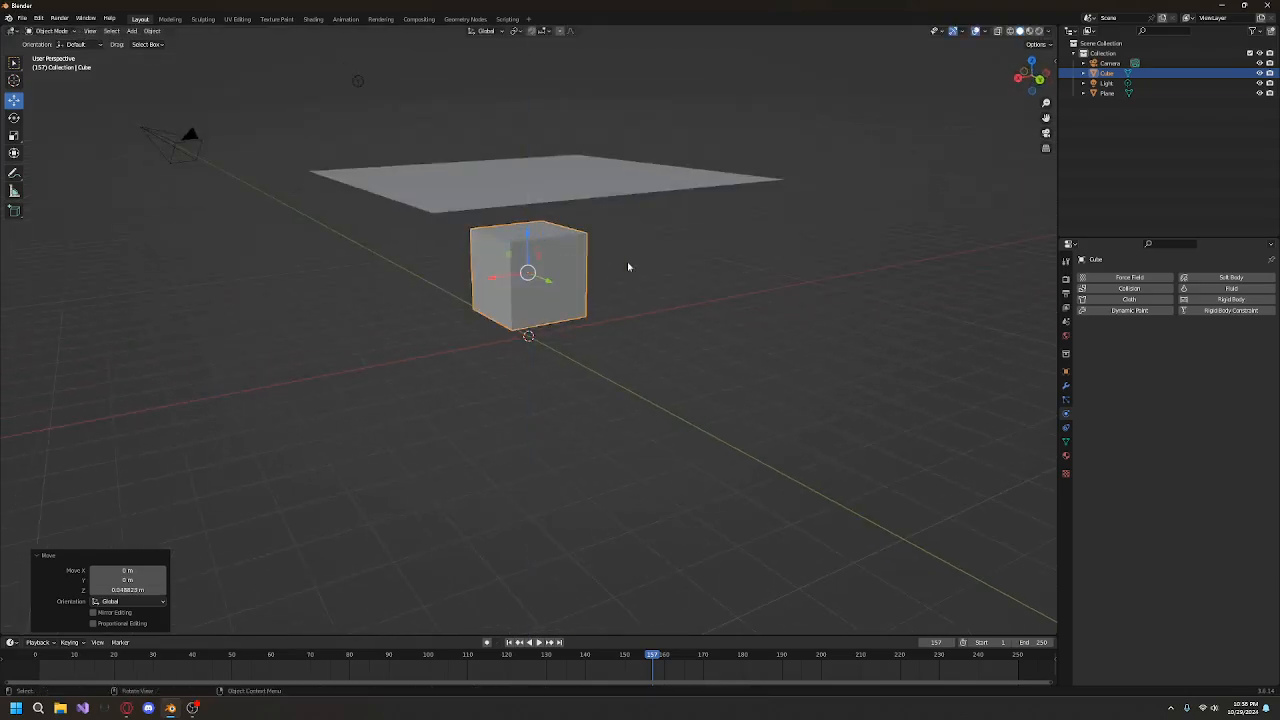
Step: Enable Cloth physics on the plane and return the timeline to frame 1
{"action": "middle_click_drag", "start_coordinate": [629, 266], "coordinate": [766, 296]}
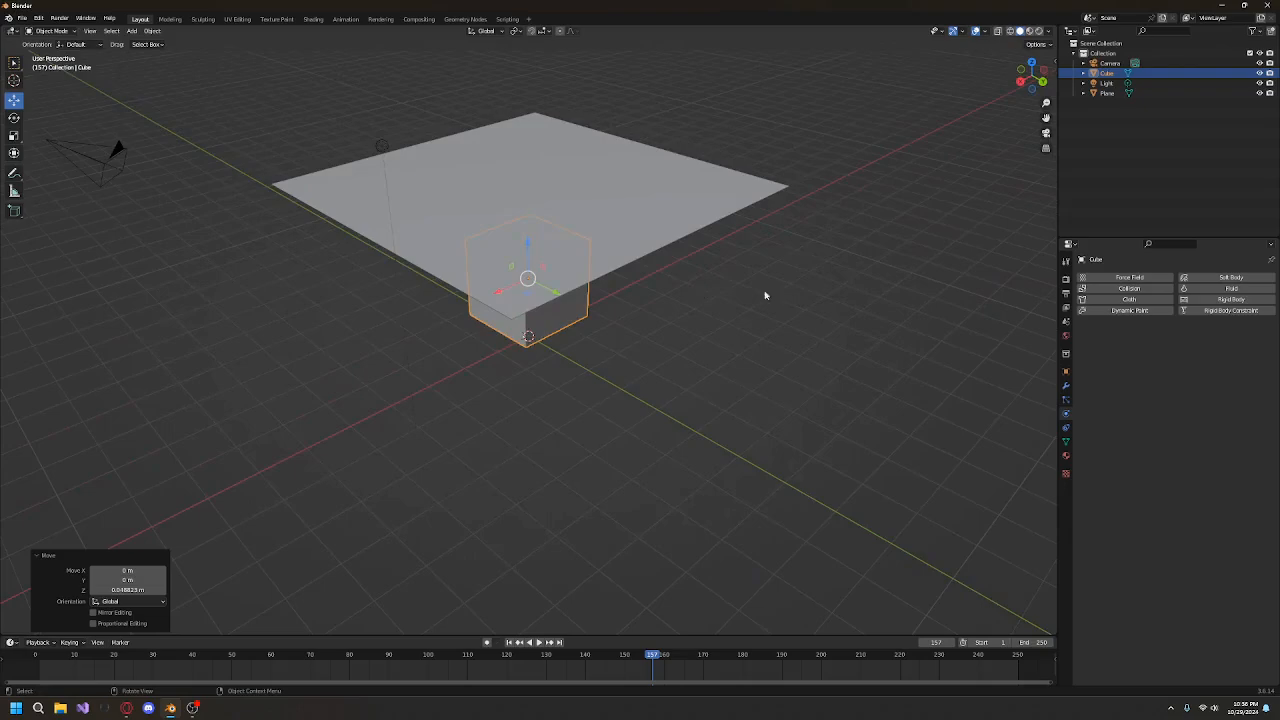
{"action": "left_click", "coordinate": [590, 162]}
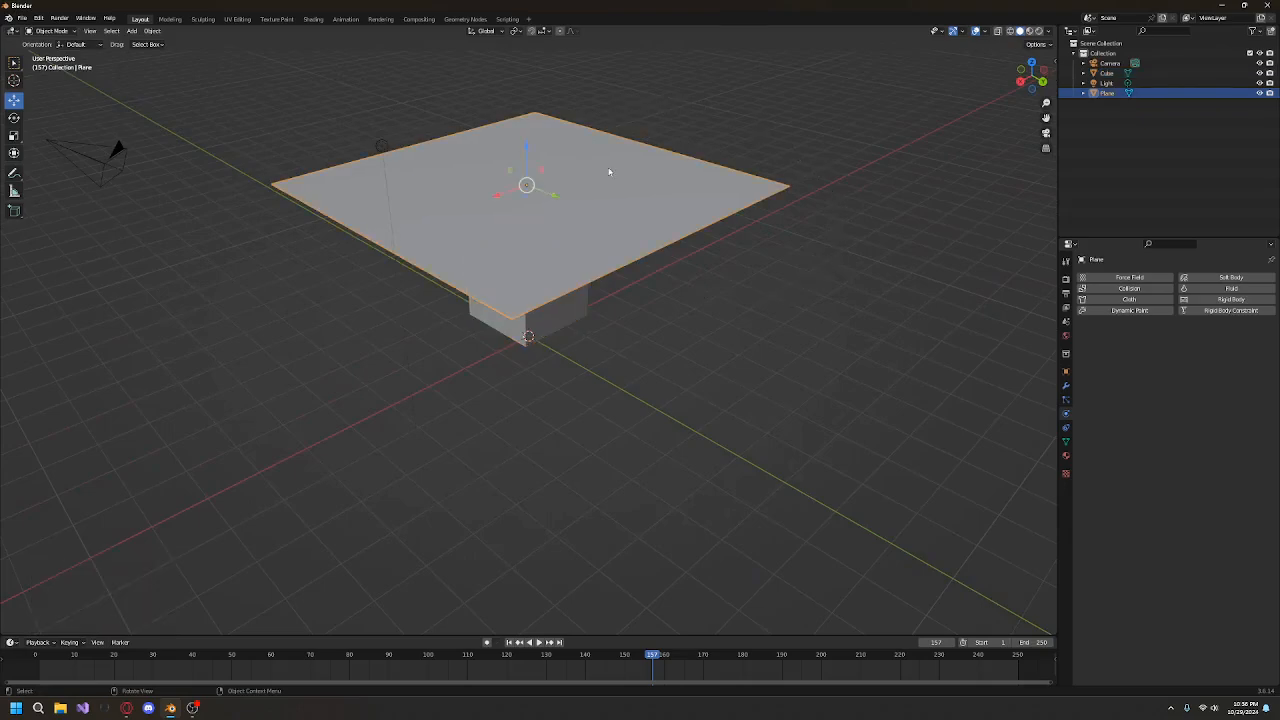
{"action": "middle_click_drag", "start_coordinate": [566, 201], "coordinate": [671, 311]}
{"action": "left_click", "coordinate": [1129, 299]}
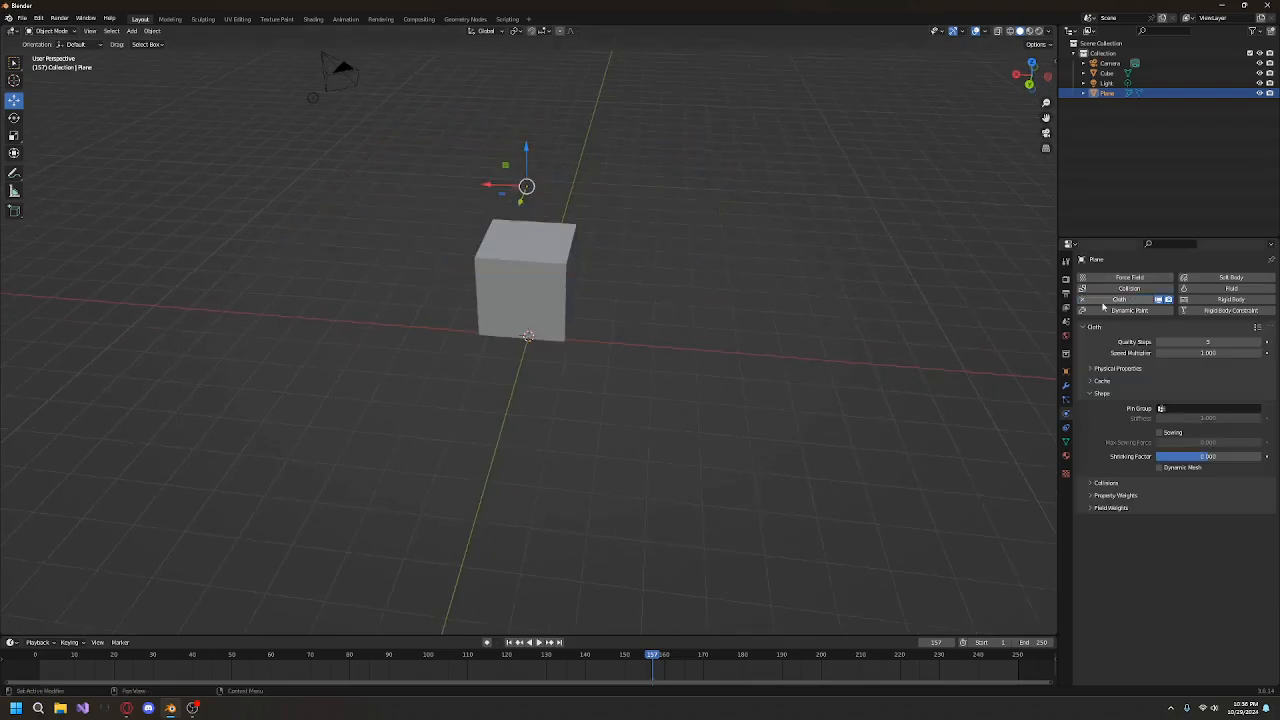
{"action": "left_click", "coordinate": [510, 643]}
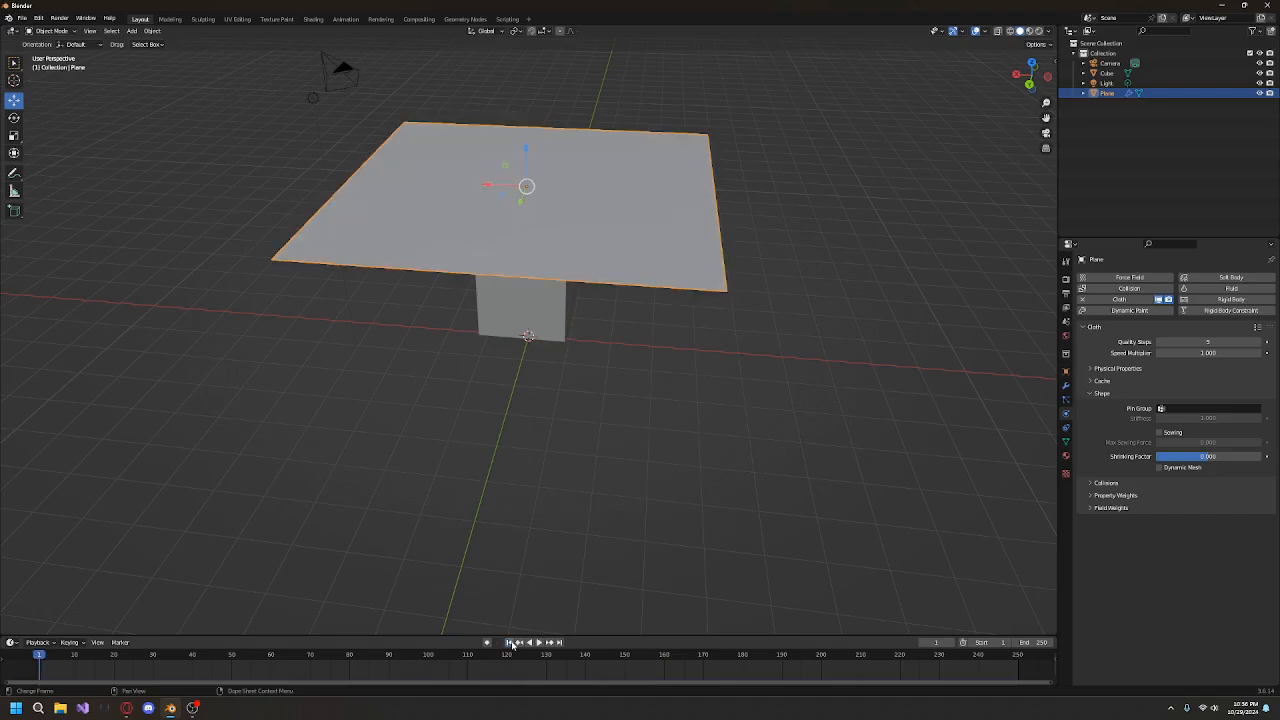
Step: Set the cloth's vertex mass to 0.3 kg in its physical properties
{"action": "left_click", "coordinate": [1099, 393]}
{"action": "left_click", "coordinate": [1108, 369]}
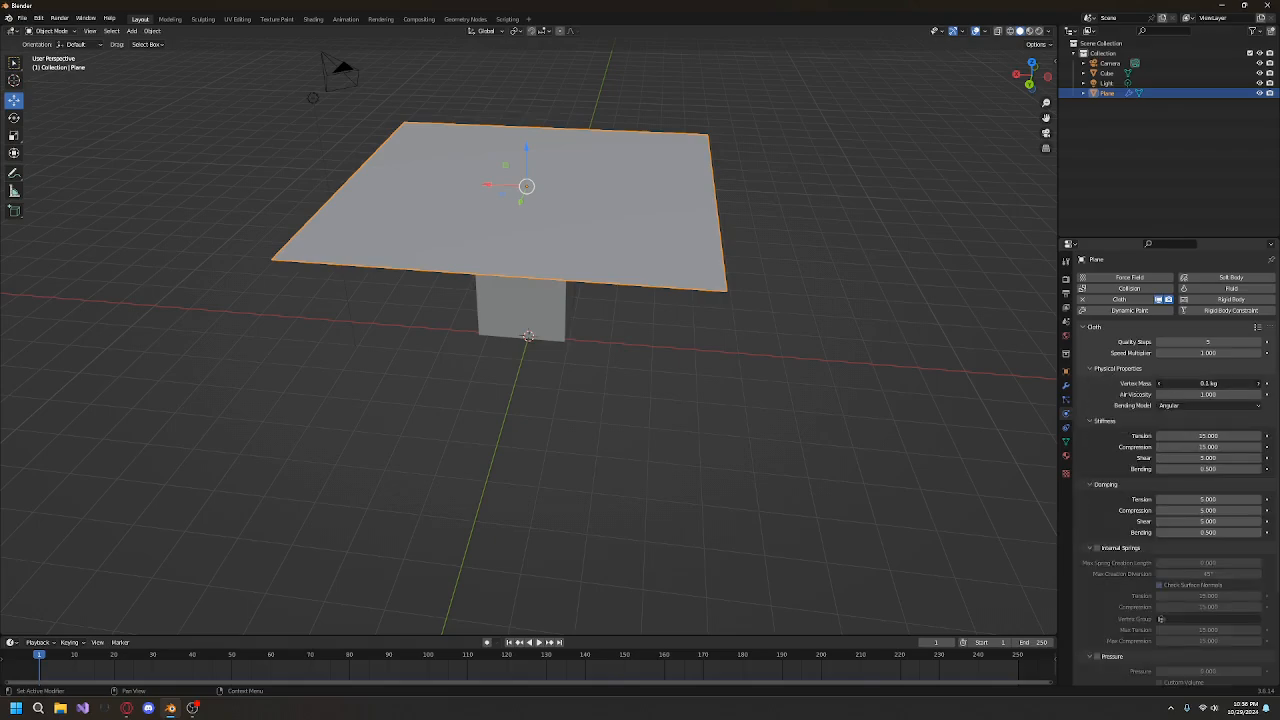
{"action": "left_click", "coordinate": [1201, 384]}
{"action": "type", "text": "0.3"}
{"action": "key", "text": "Return"}
{"action": "scroll", "coordinate": [1205, 524], "scroll_direction": "down", "scroll_amount": 4}
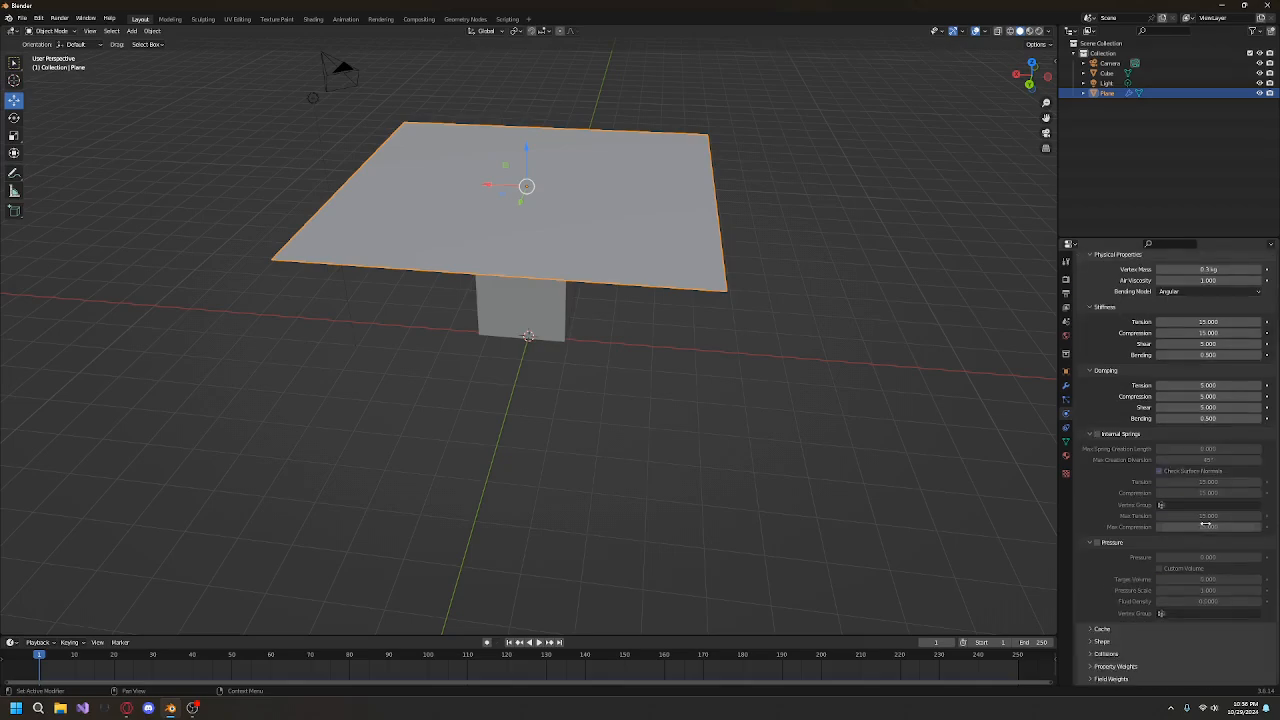
{"action": "scroll", "coordinate": [1205, 523], "scroll_direction": "up", "scroll_amount": 4}
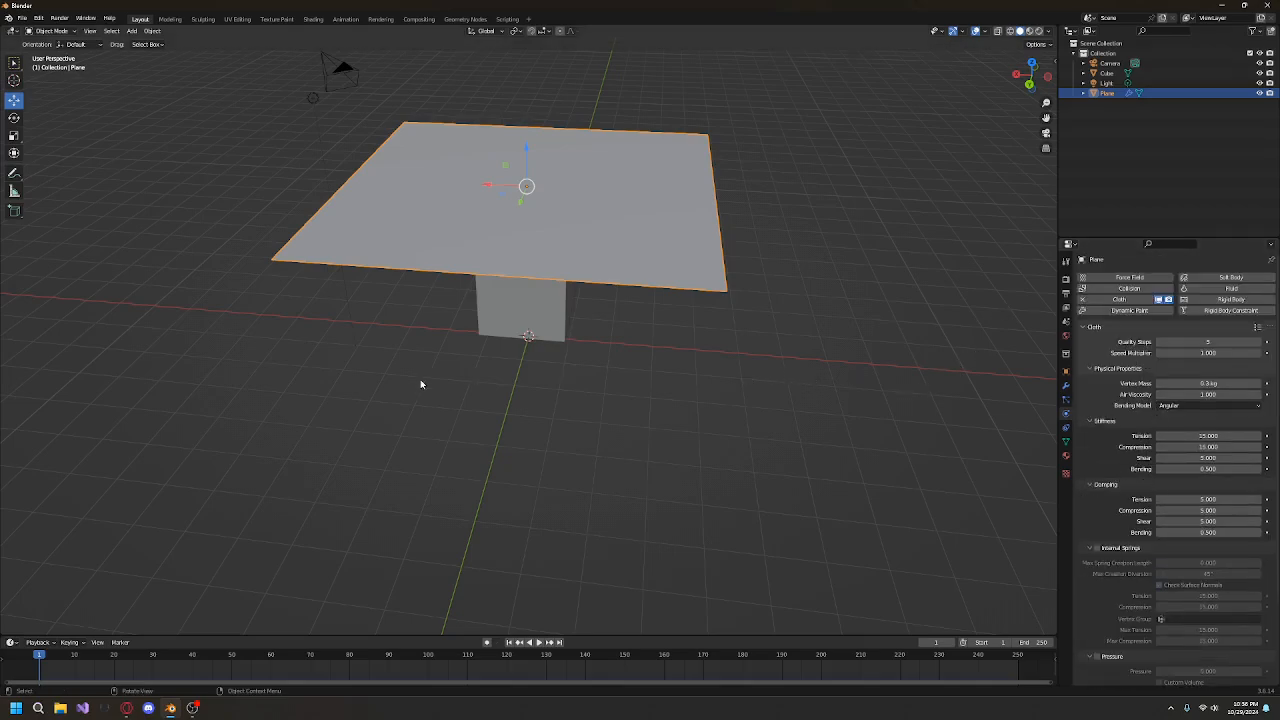
Step: Play the simulation to check how the cloth plane falls relative to the cube, and stop playback
{"action": "middle_click_drag", "start_coordinate": [420, 384], "coordinate": [546, 378]}
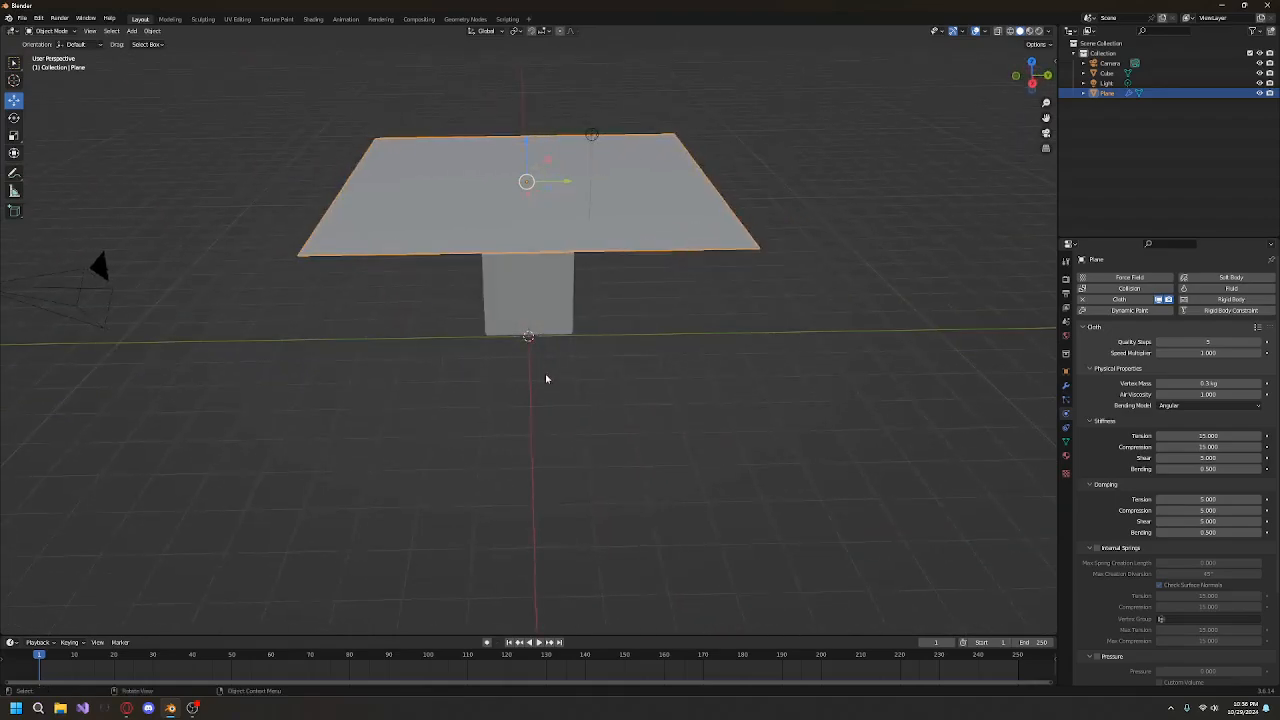
{"action": "mouse_move", "coordinate": [421, 371]}
{"action": "middle_mouse_down"}
{"action": "mouse_move", "coordinate": [451, 373]}
{"action": "mouse_move", "coordinate": [433, 377]}
{"action": "middle_mouse_up"}
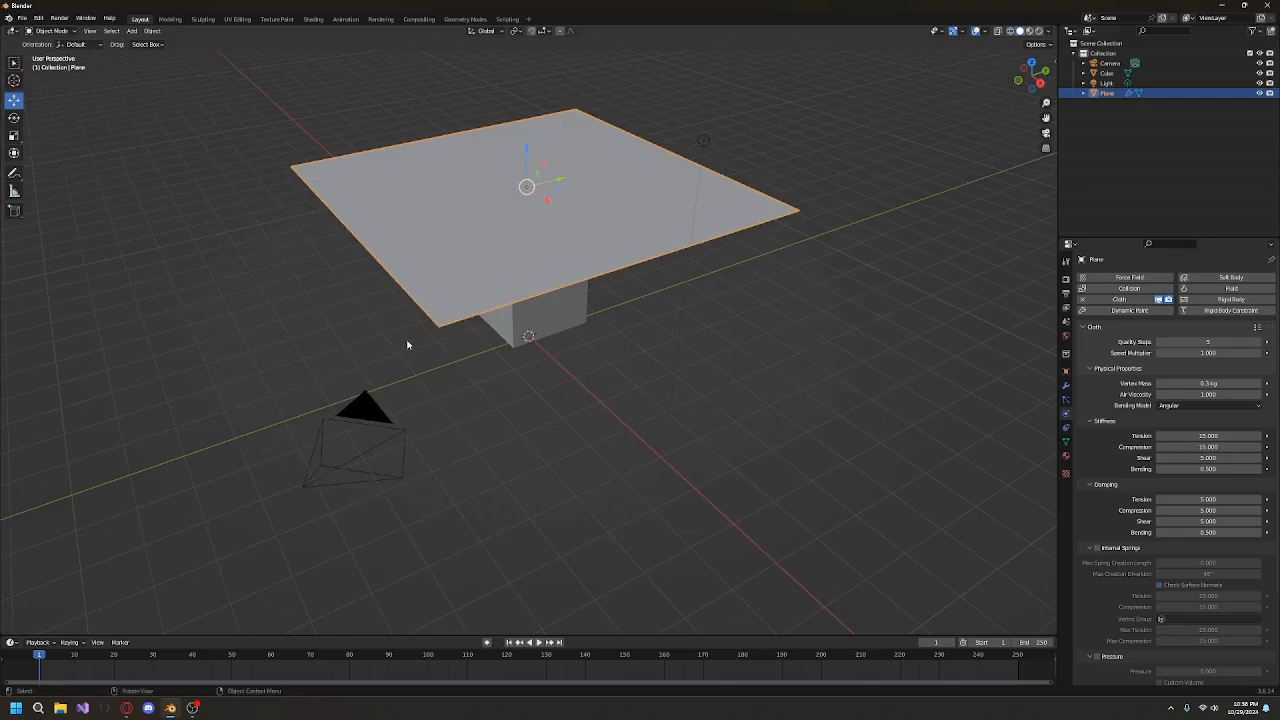
{"action": "left_click", "coordinate": [540, 645]}
{"action": "key", "text": "space"}
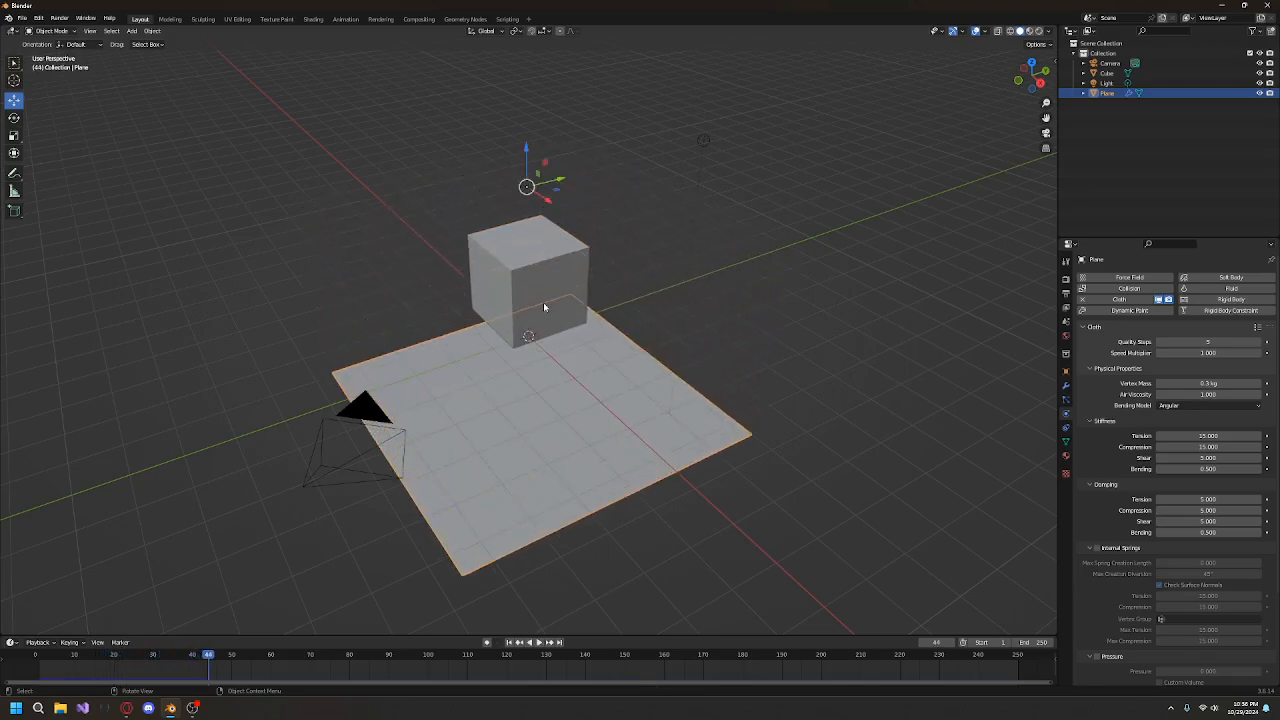
Step: Return the timeline to frame 1 and enable Collision physics on the cube
{"action": "left_click", "coordinate": [543, 300]}
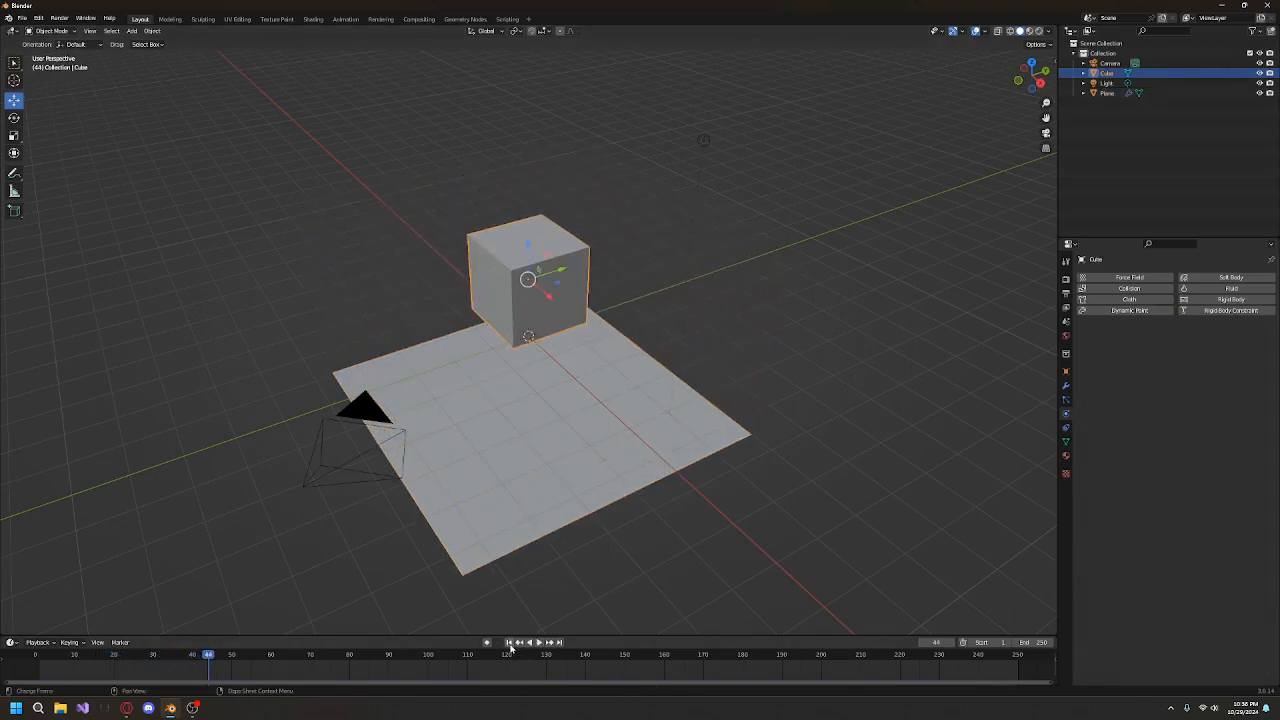
{"action": "key", "text": "shift+Left"}
{"action": "left_click", "coordinate": [750, 416]}
{"action": "middle_click_drag", "start_coordinate": [762, 410], "coordinate": [674, 399]}
{"action": "left_click", "coordinate": [559, 306]}
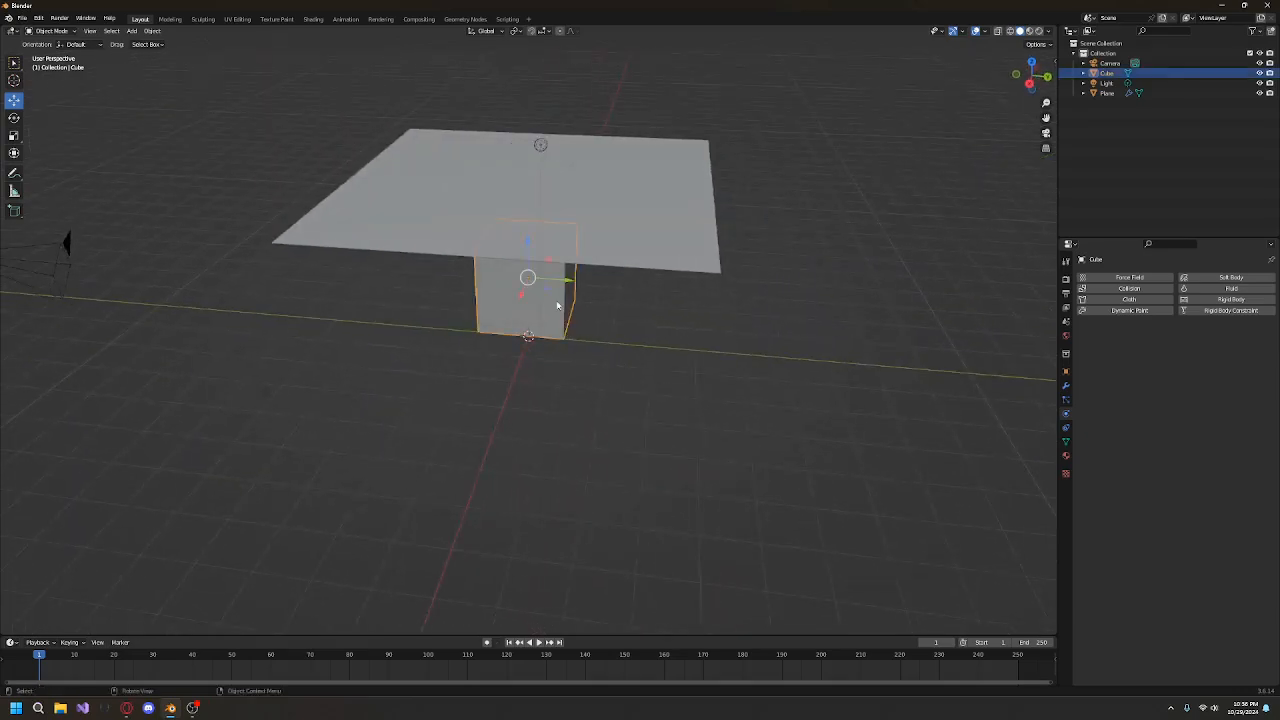
{"action": "left_click", "coordinate": [1128, 288]}
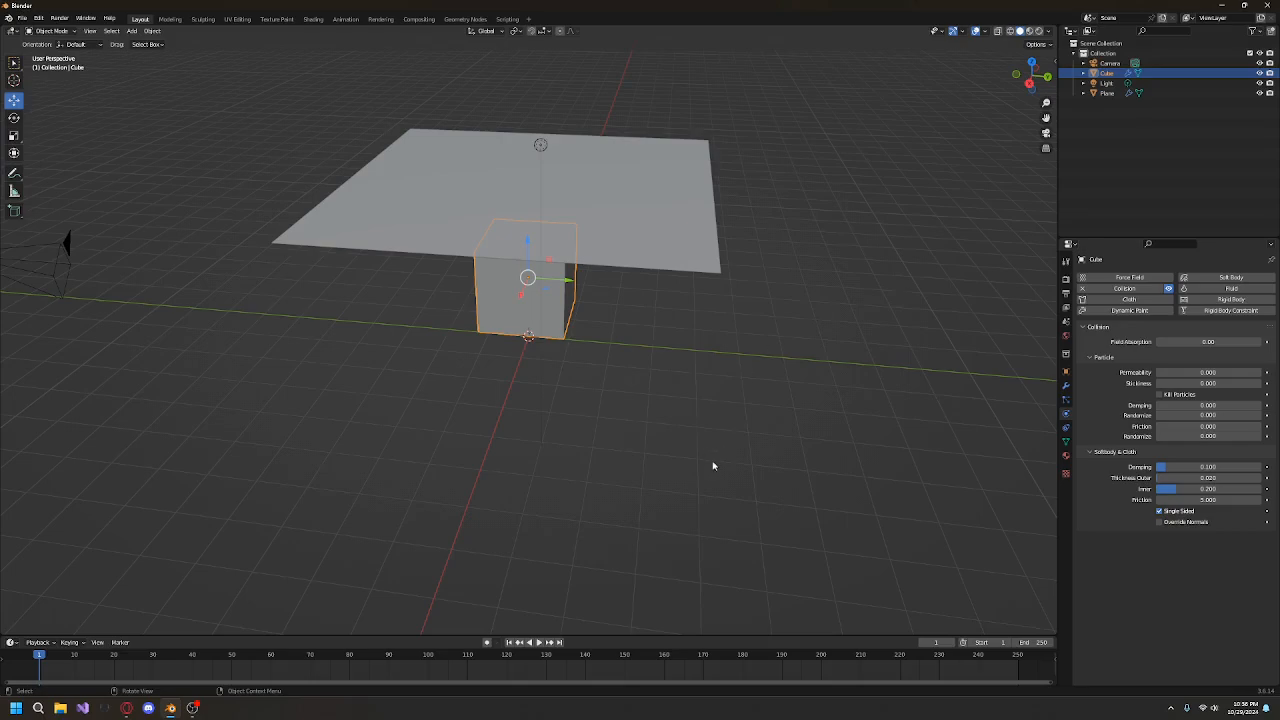
Step: Replay the simulation from the first frame to examine the cloth's contact with the cube, and stop back at frame 1
{"action": "left_click", "coordinate": [789, 486]}
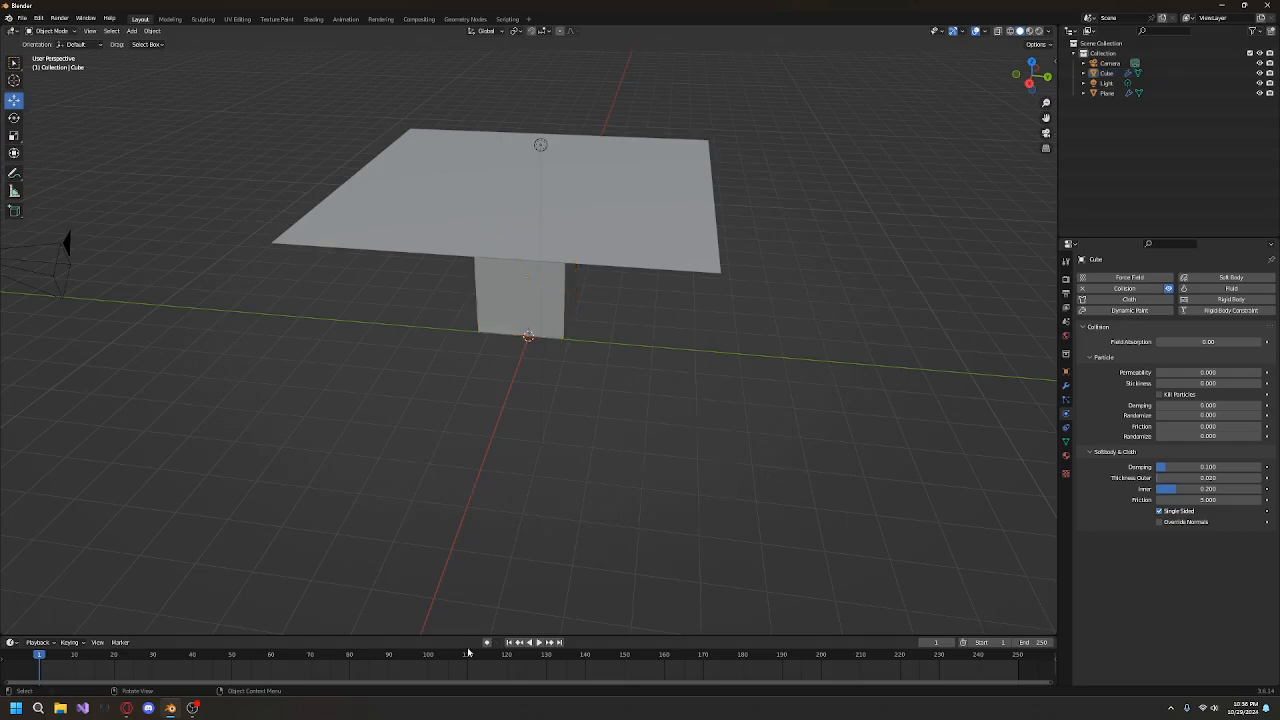
{"action": "left_click", "coordinate": [540, 642]}
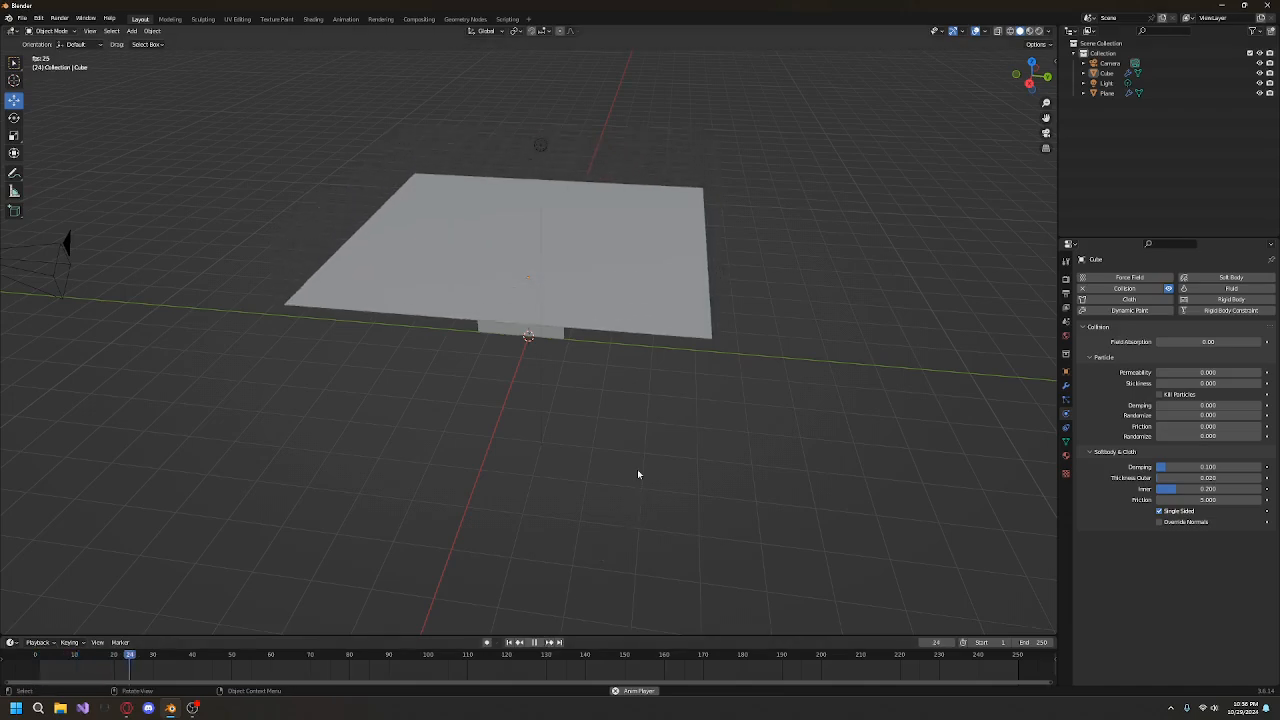
{"action": "middle_click_drag", "start_coordinate": [637, 469], "coordinate": [660, 434]}
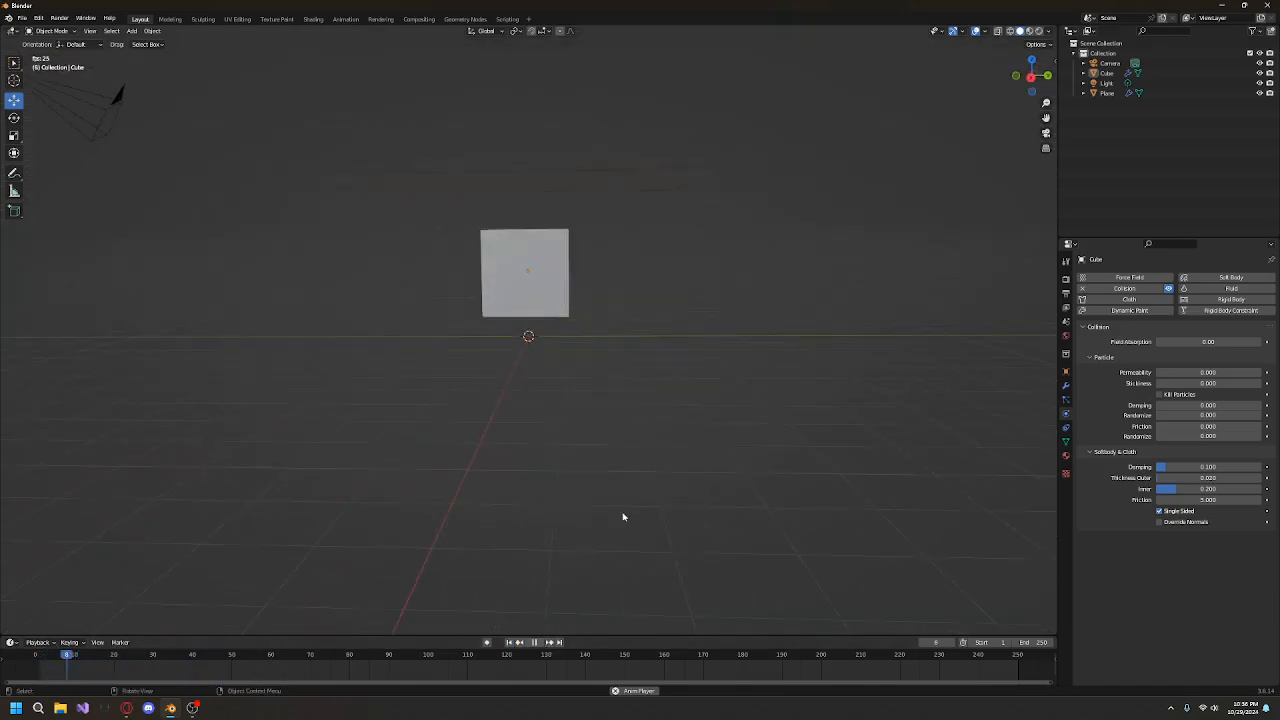
{"action": "middle_click_drag", "start_coordinate": [623, 517], "coordinate": [489, 637]}
{"action": "left_click", "coordinate": [510, 643]}
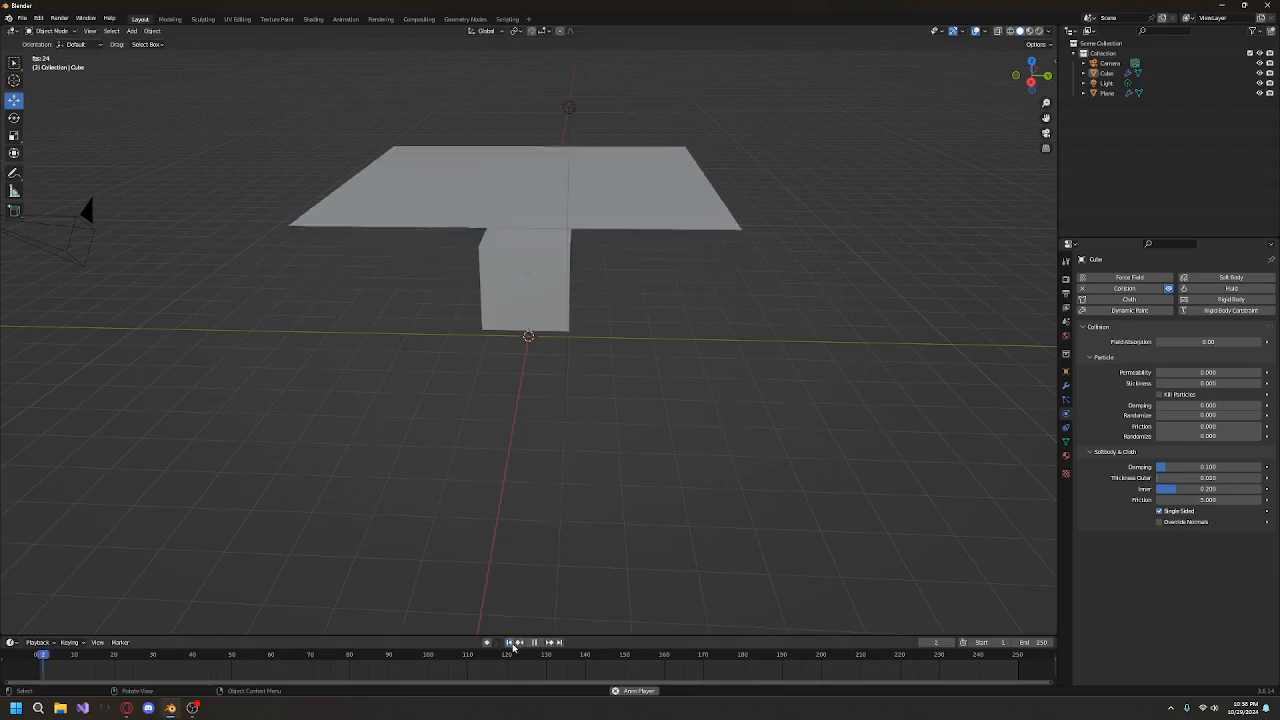
{"action": "middle_click_drag", "start_coordinate": [610, 360], "coordinate": [566, 429]}
{"action": "left_click", "coordinate": [508, 643]}
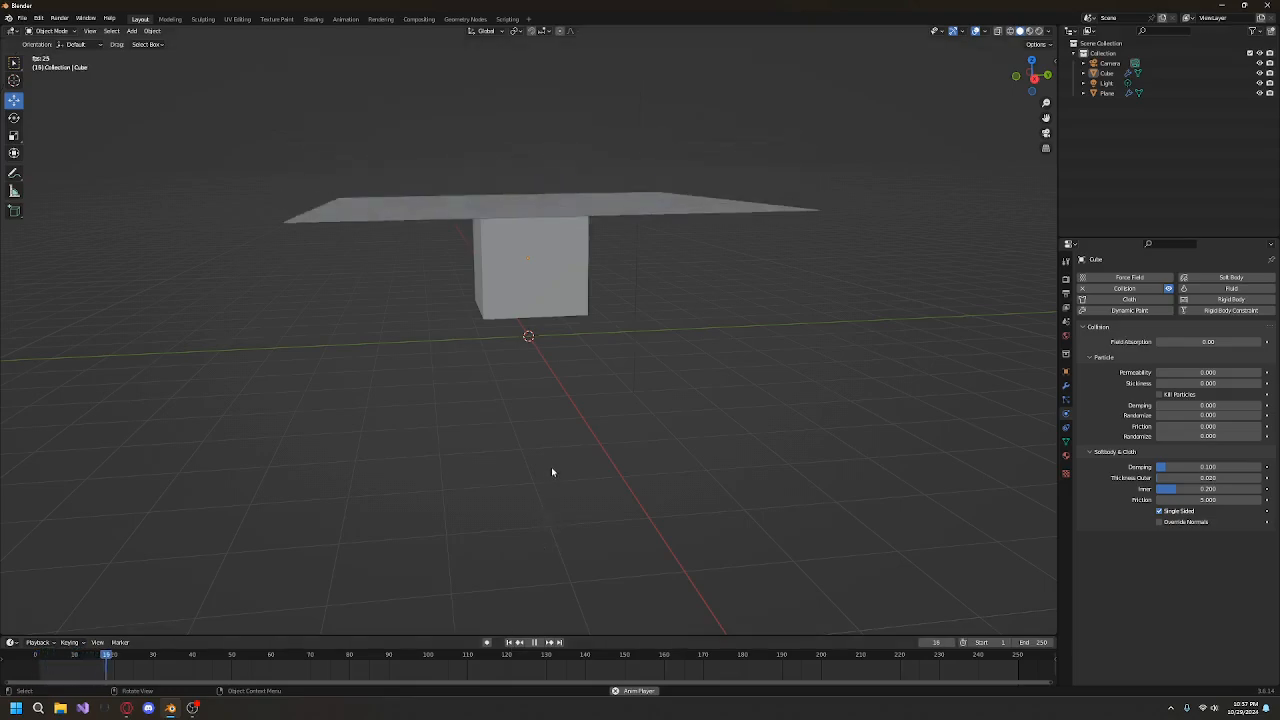
{"action": "left_click", "coordinate": [510, 643]}
{"action": "key", "text": "Escape"}
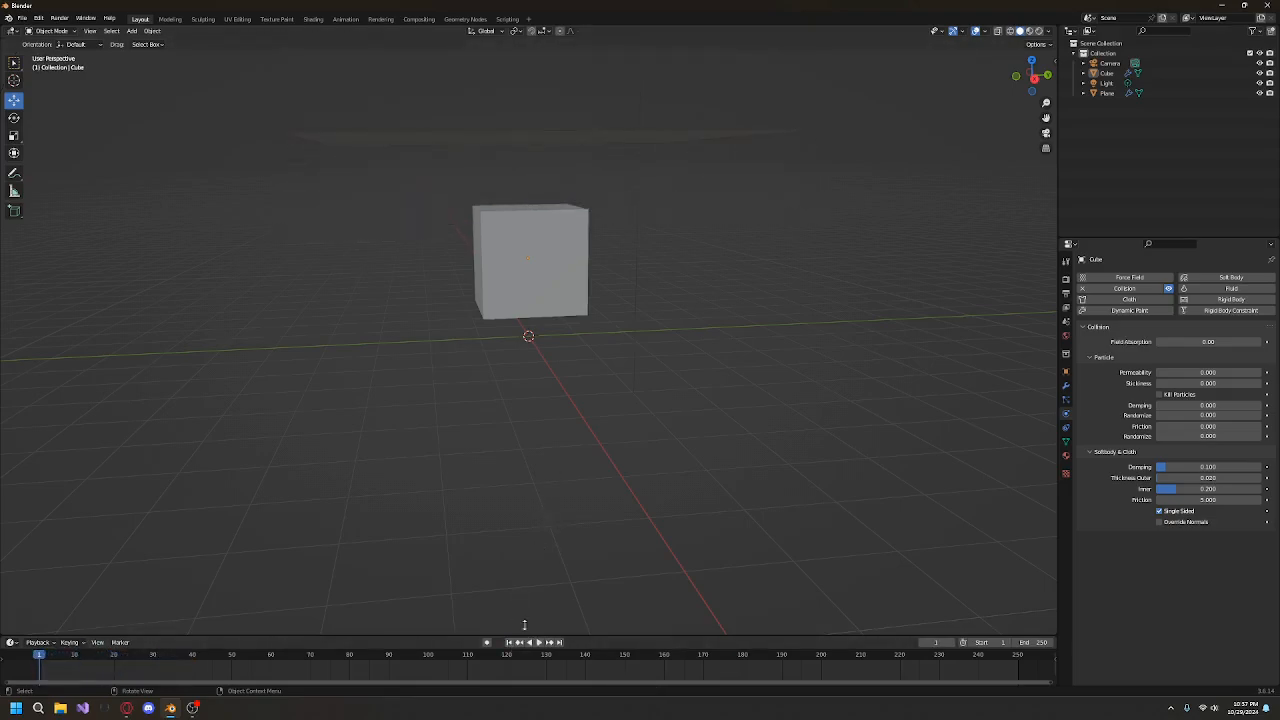
Step: Switch the cloth plane to Edit Mode and subdivide its mesh
{"action": "middle_click_drag", "start_coordinate": [523, 420], "coordinate": [677, 443]}
{"action": "left_click", "coordinate": [669, 201]}
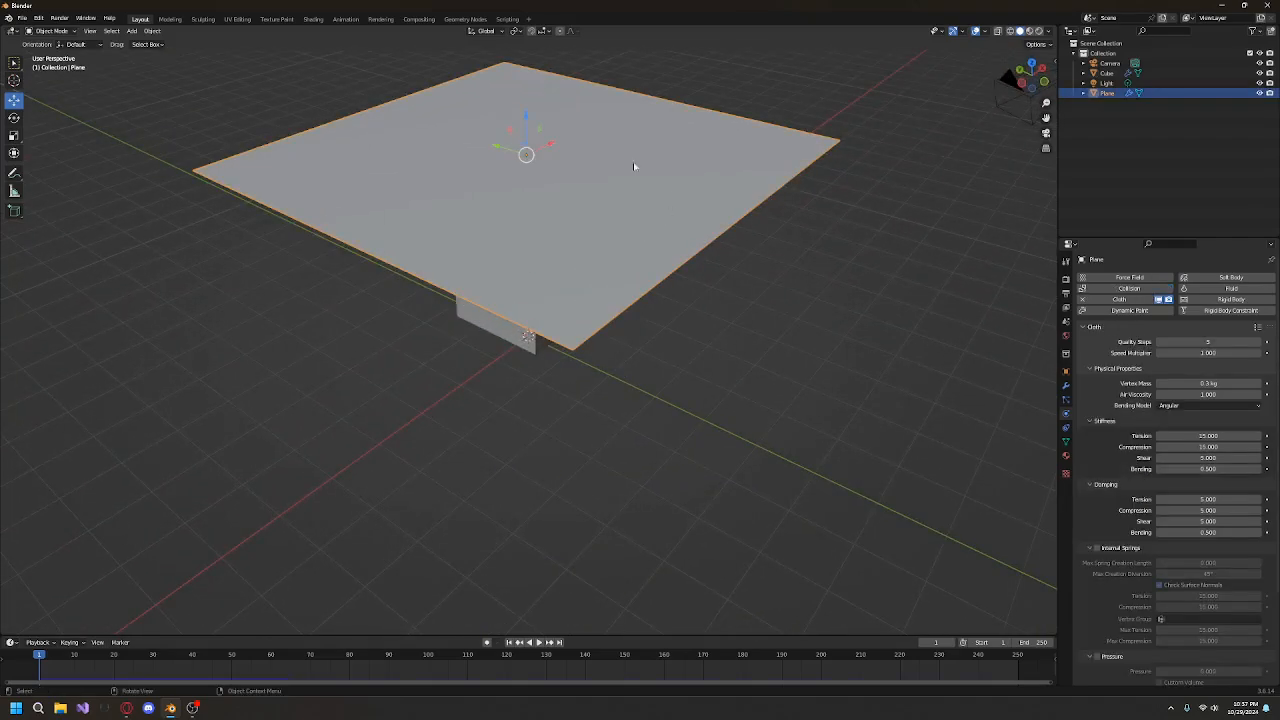
{"action": "left_click", "coordinate": [66, 31]}
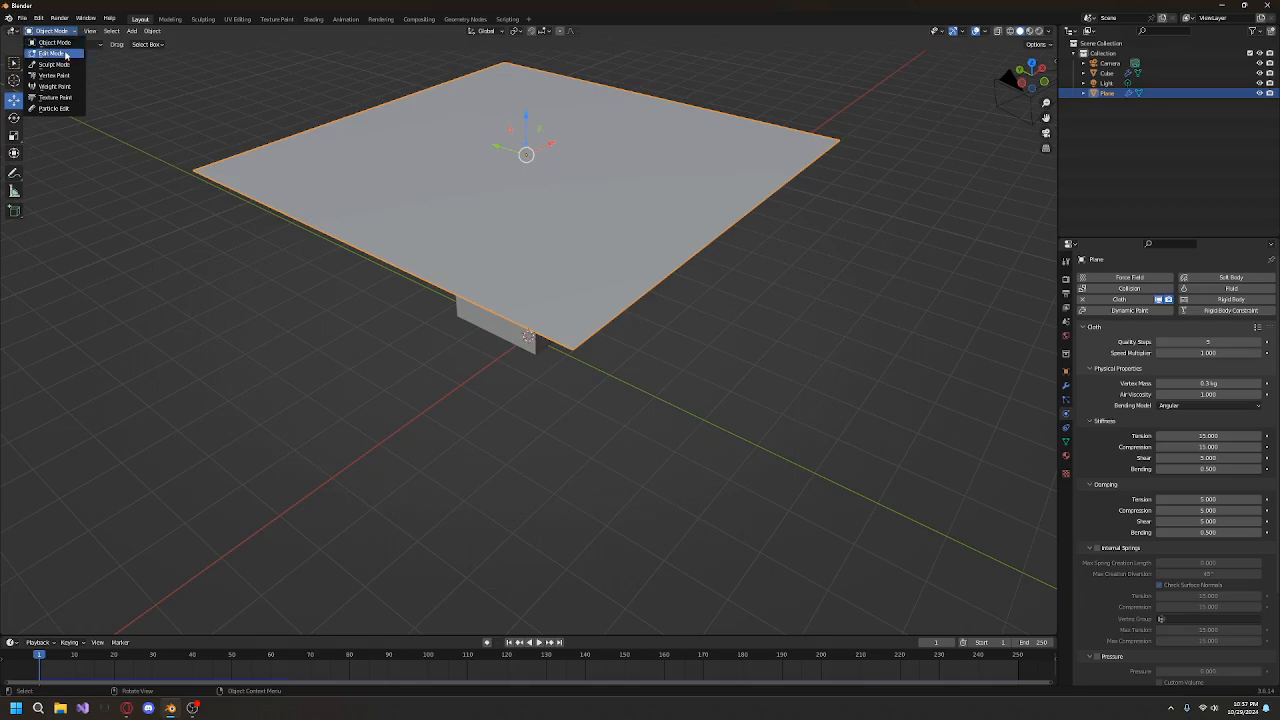
{"action": "left_click", "coordinate": [55, 53]}
{"action": "right_click", "coordinate": [405, 189]}
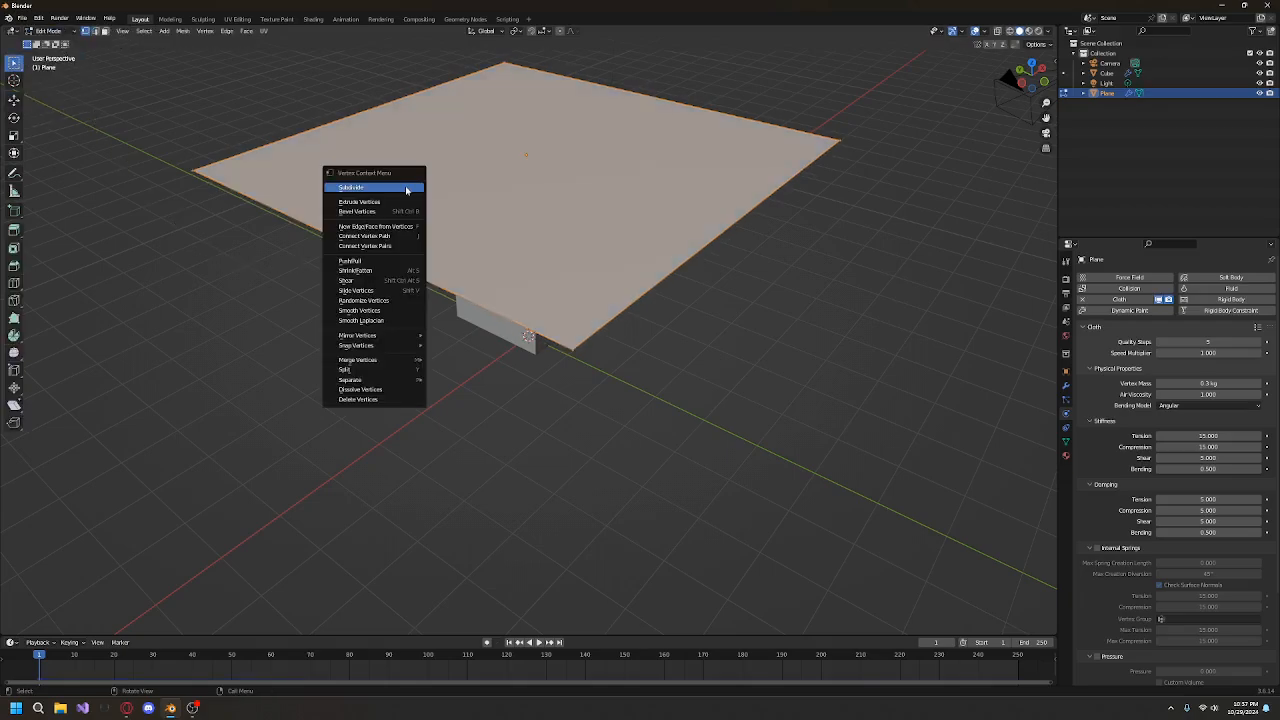
{"action": "left_click", "coordinate": [405, 189]}
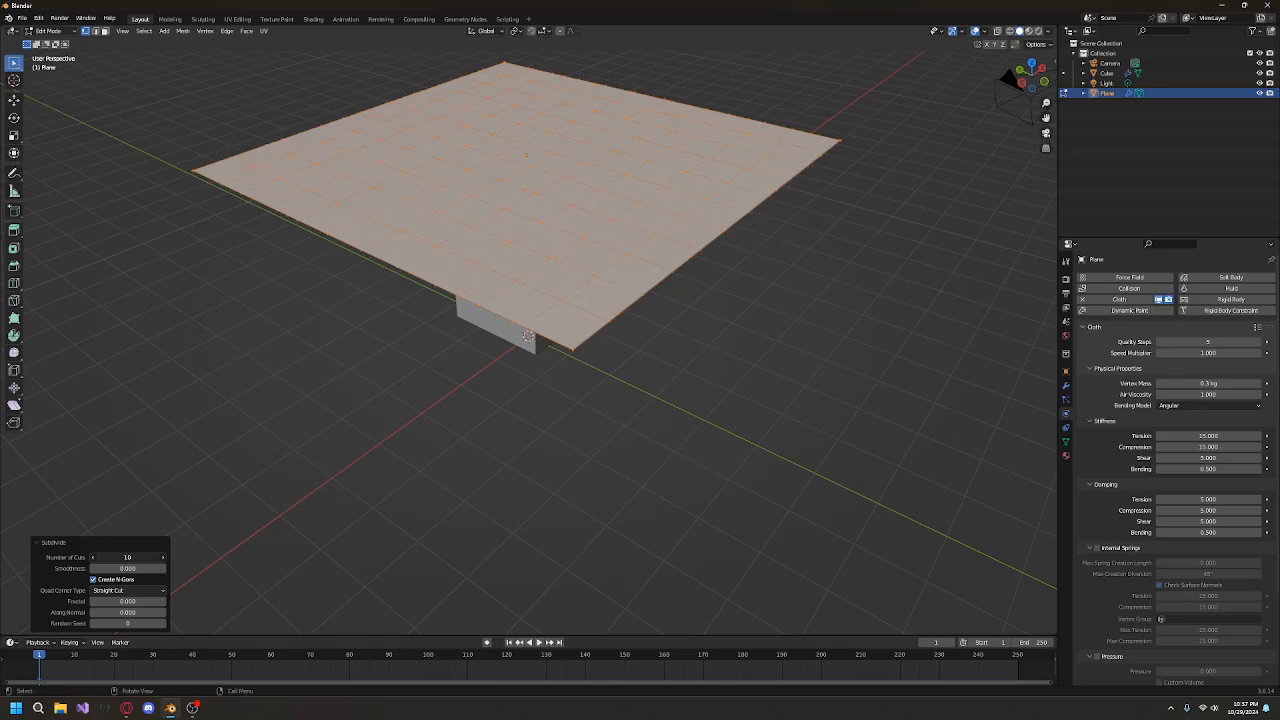
Step: Set the number of cuts for the plane's subdivision to 30
{"action": "left_click", "coordinate": [127, 557]}
{"action": "type", "text": "30"}
{"action": "key", "text": "Return"}
{"action": "scroll", "coordinate": [351, 377], "scroll_direction": "down", "scroll_amount": 2}
{"action": "middle_click_drag", "start_coordinate": [324, 383], "coordinate": [411, 346]}
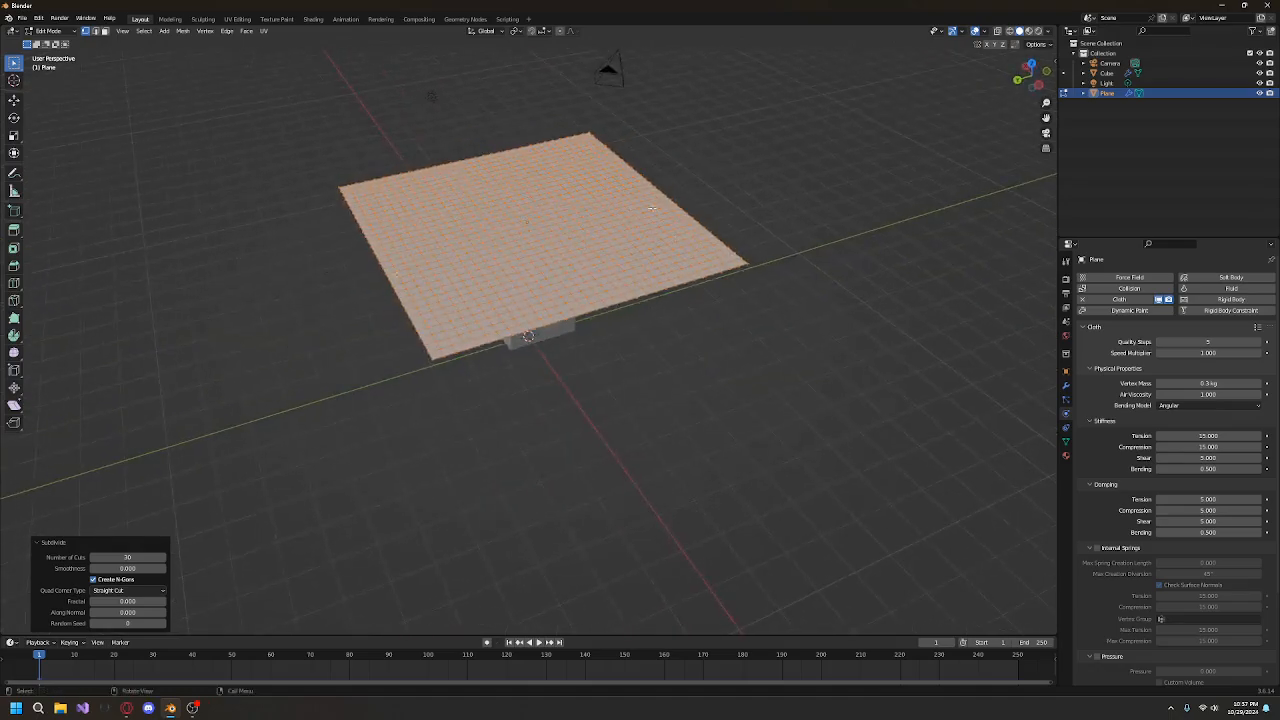
Step: Return the subdivided plane to Object Mode and clear the selection
{"action": "middle_click_drag", "start_coordinate": [688, 364], "coordinate": [631, 354]}
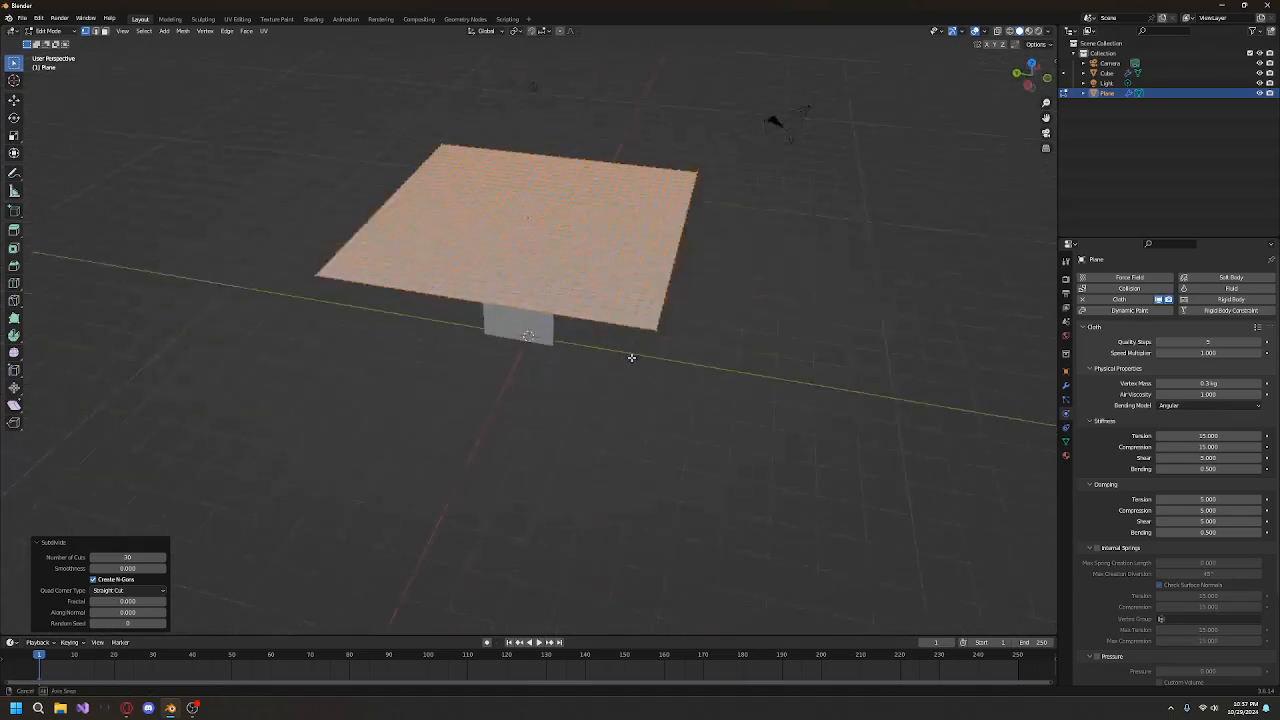
{"action": "left_click", "coordinate": [49, 32]}
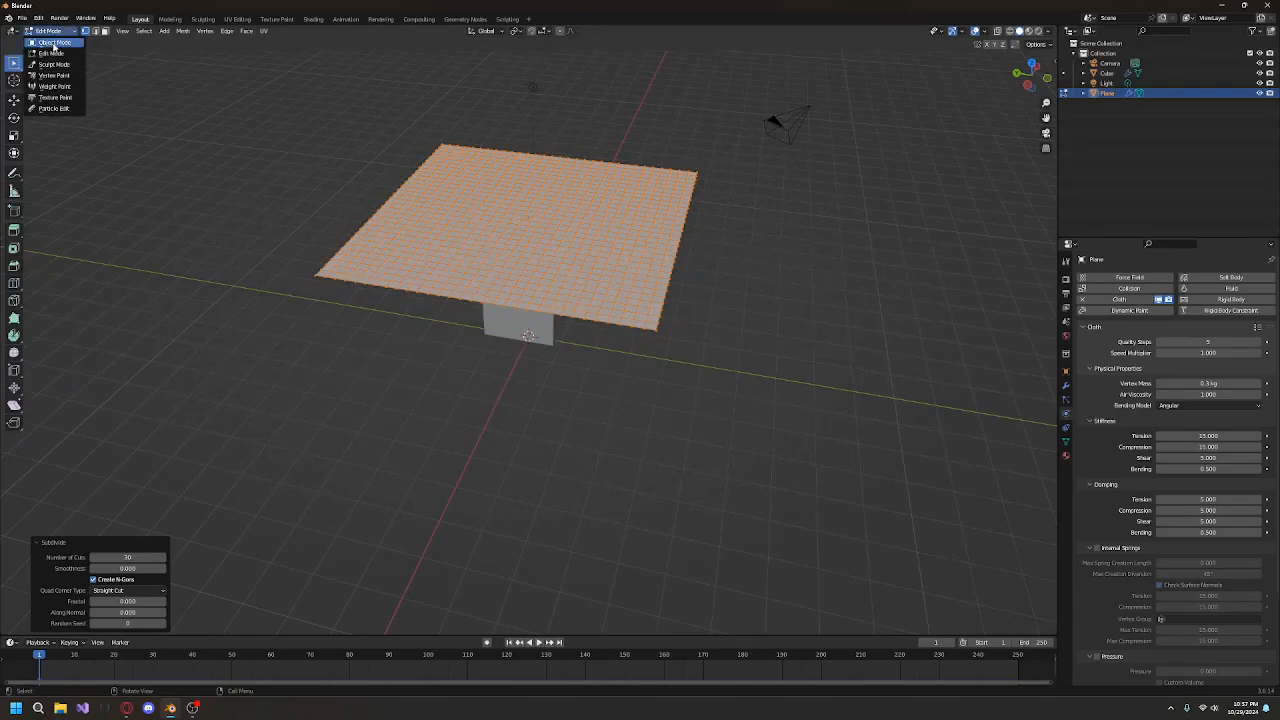
{"action": "left_click", "coordinate": [53, 42]}
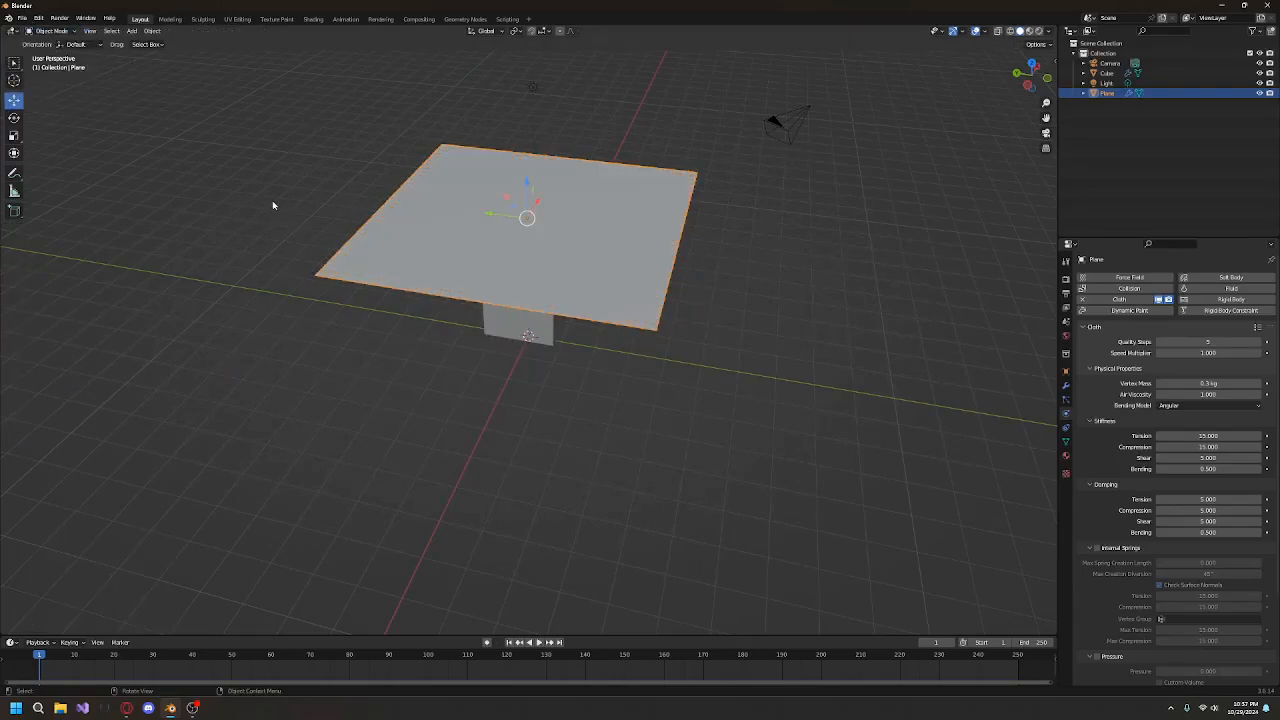
{"action": "left_click", "coordinate": [409, 386]}
{"action": "middle_click_drag", "start_coordinate": [409, 386], "coordinate": [478, 400]}
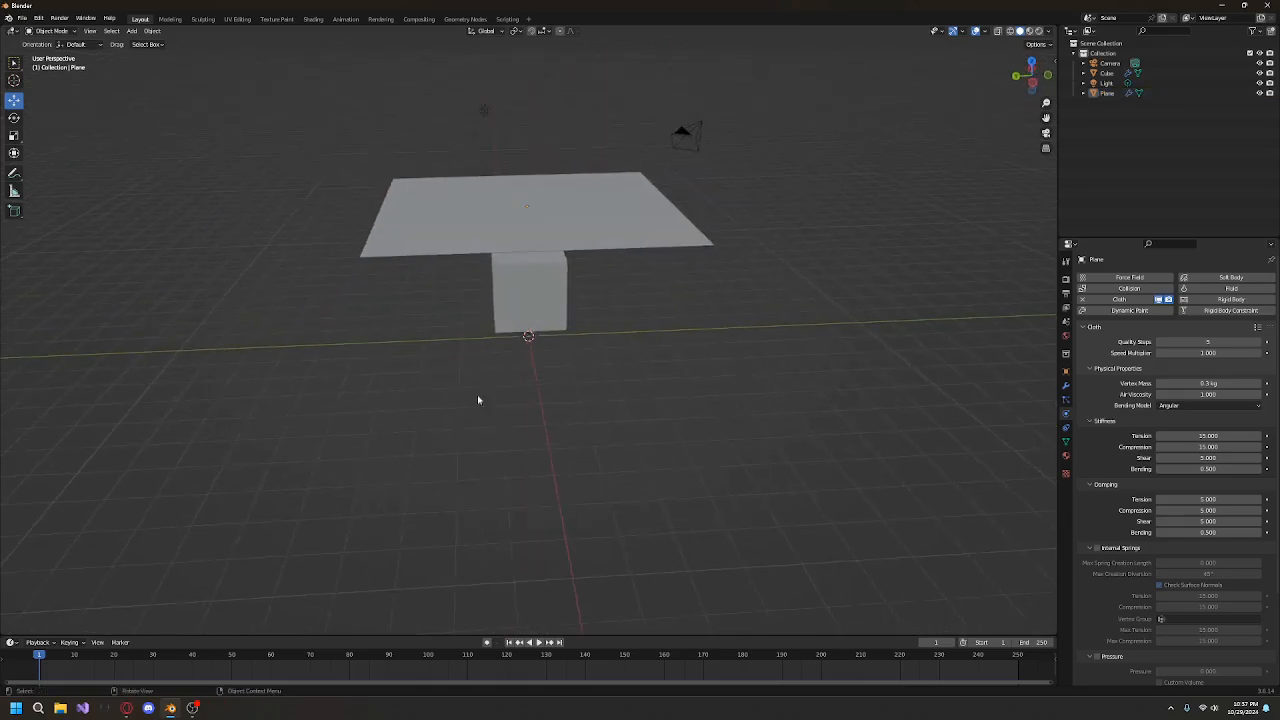
Step: Play the simulation to examine how the subdivided cloth drapes over the cube, restarting it from the first frame
{"action": "left_click", "coordinate": [540, 642]}
{"action": "middle_click_drag", "start_coordinate": [791, 378], "coordinate": [760, 378]}
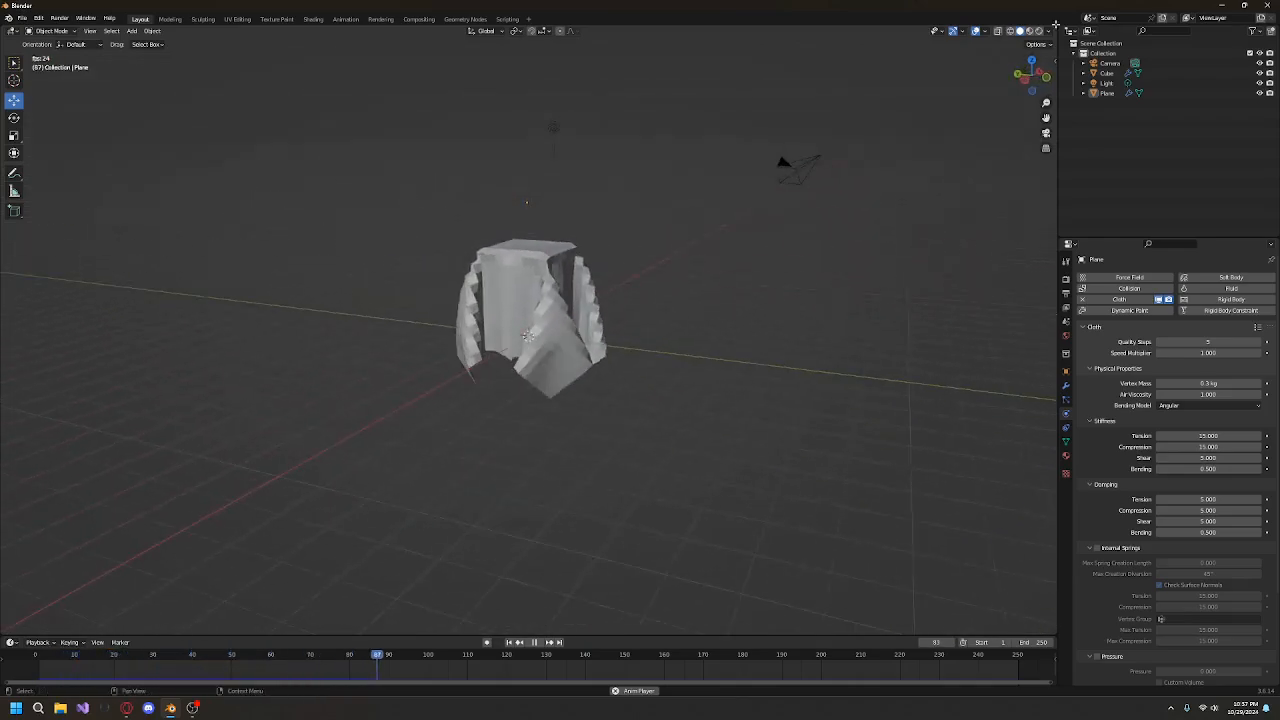
{"action": "middle_click_drag", "start_coordinate": [883, 160], "coordinate": [640, 330]}
{"action": "left_click", "coordinate": [509, 642]}
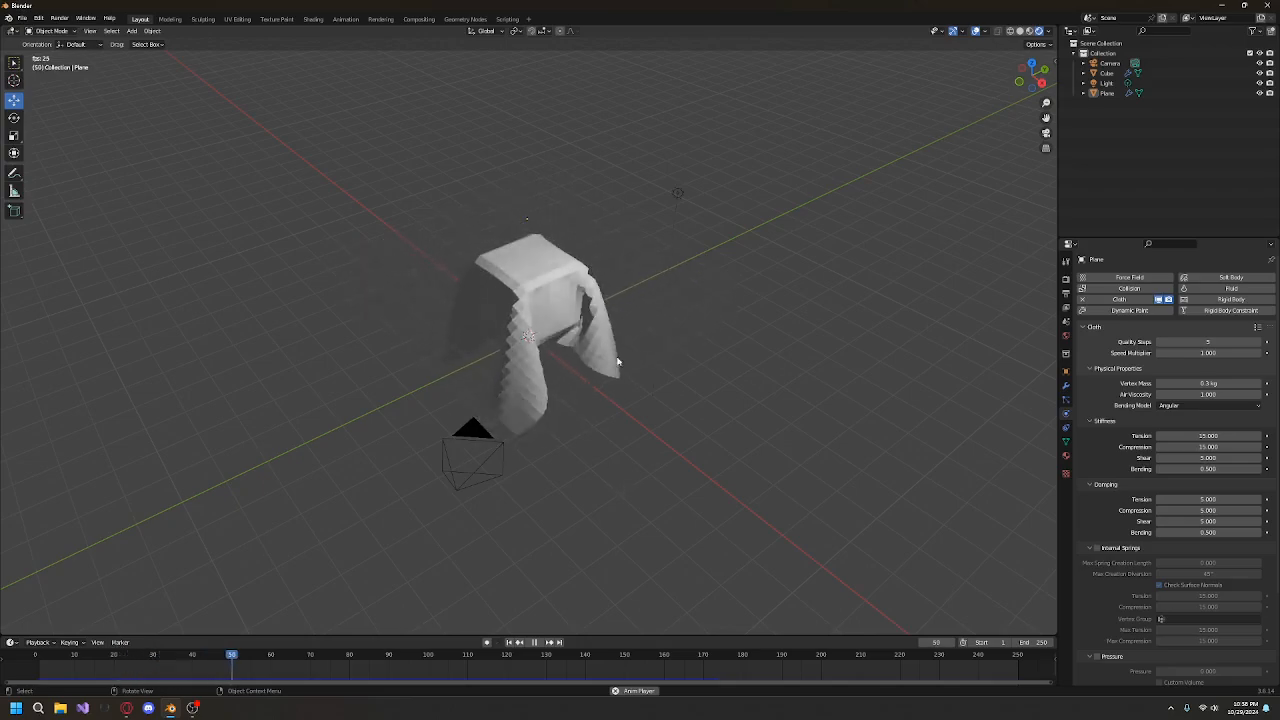
Step: Apply Shade Smooth to the draped cloth plane, stop playback and return the timeline to frame 1
{"action": "left_click", "coordinate": [533, 243]}
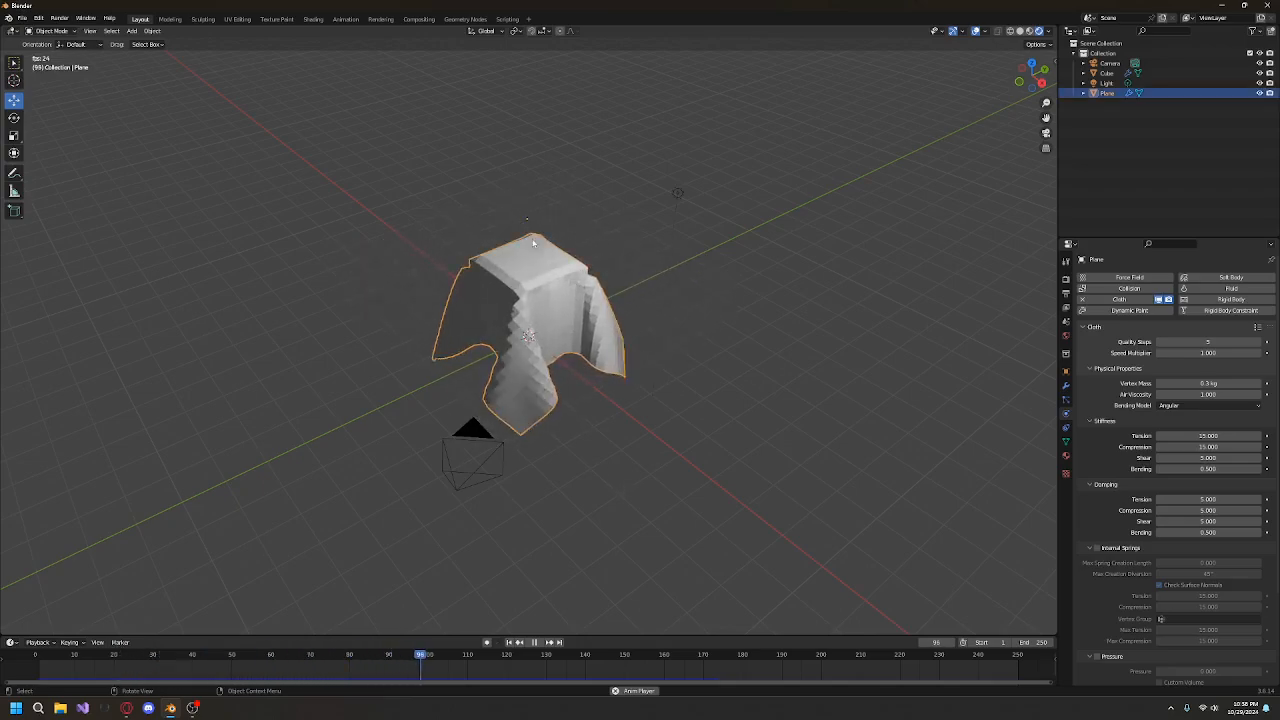
{"action": "right_click", "coordinate": [495, 292]}
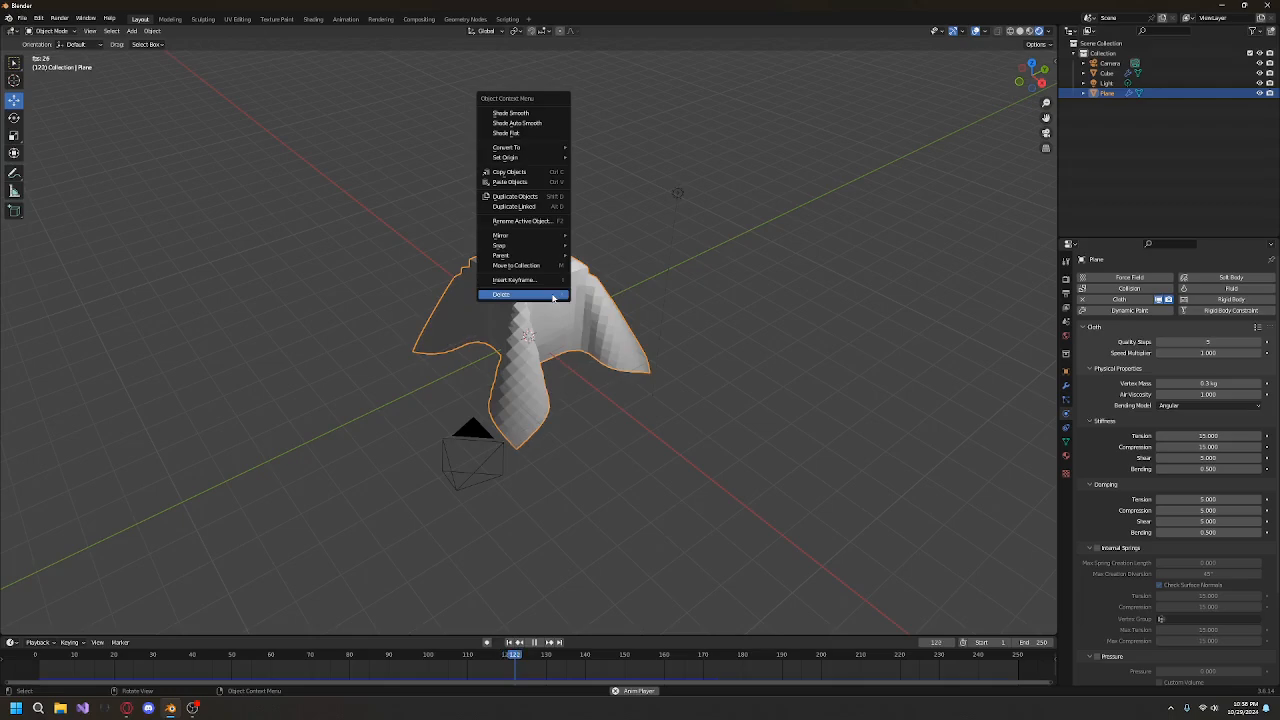
{"action": "left_click", "coordinate": [511, 116]}
{"action": "middle_click_drag", "start_coordinate": [530, 390], "coordinate": [540, 423]}
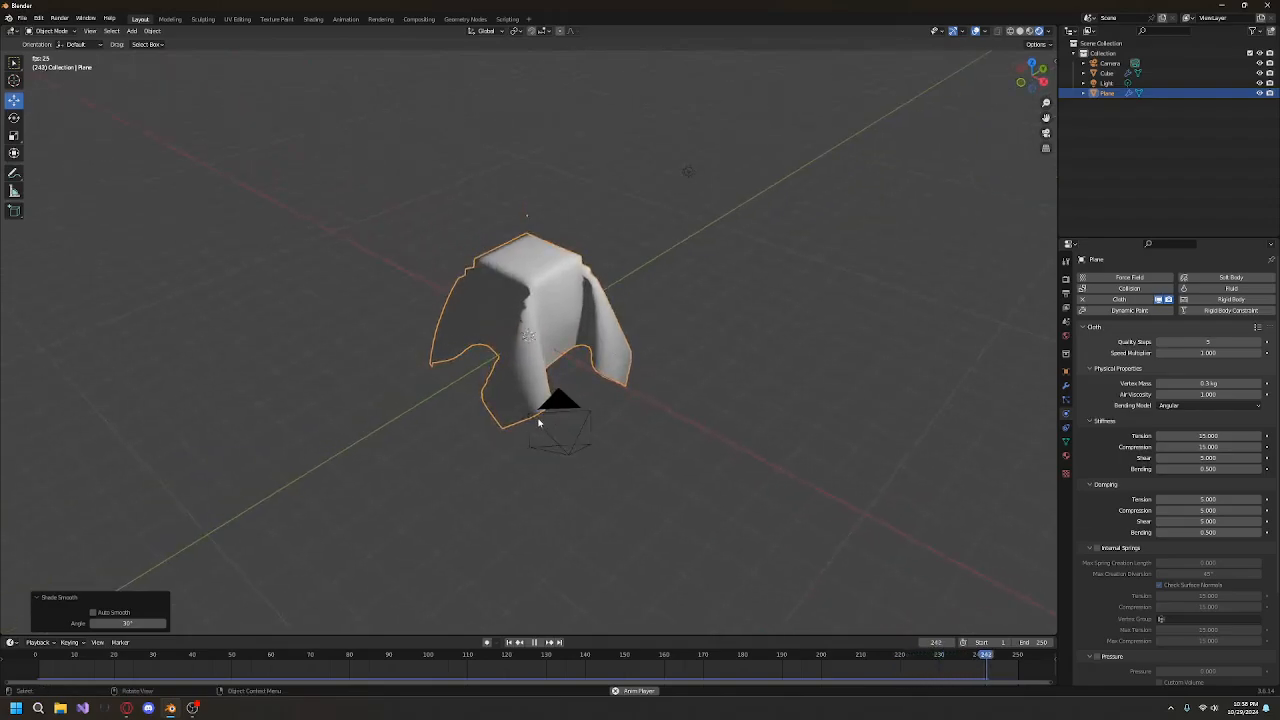
{"action": "middle_click_drag", "start_coordinate": [620, 409], "coordinate": [628, 373]}
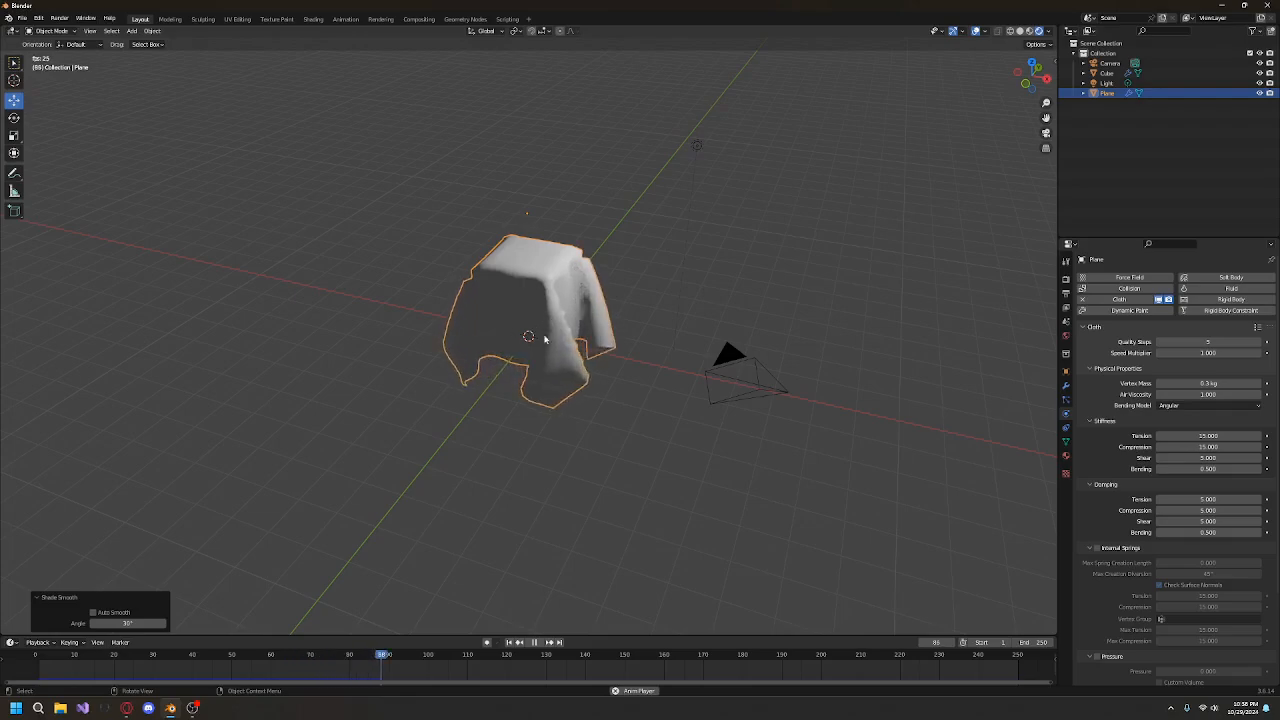
{"action": "left_click", "coordinate": [536, 642]}
{"action": "left_click", "coordinate": [509, 642]}
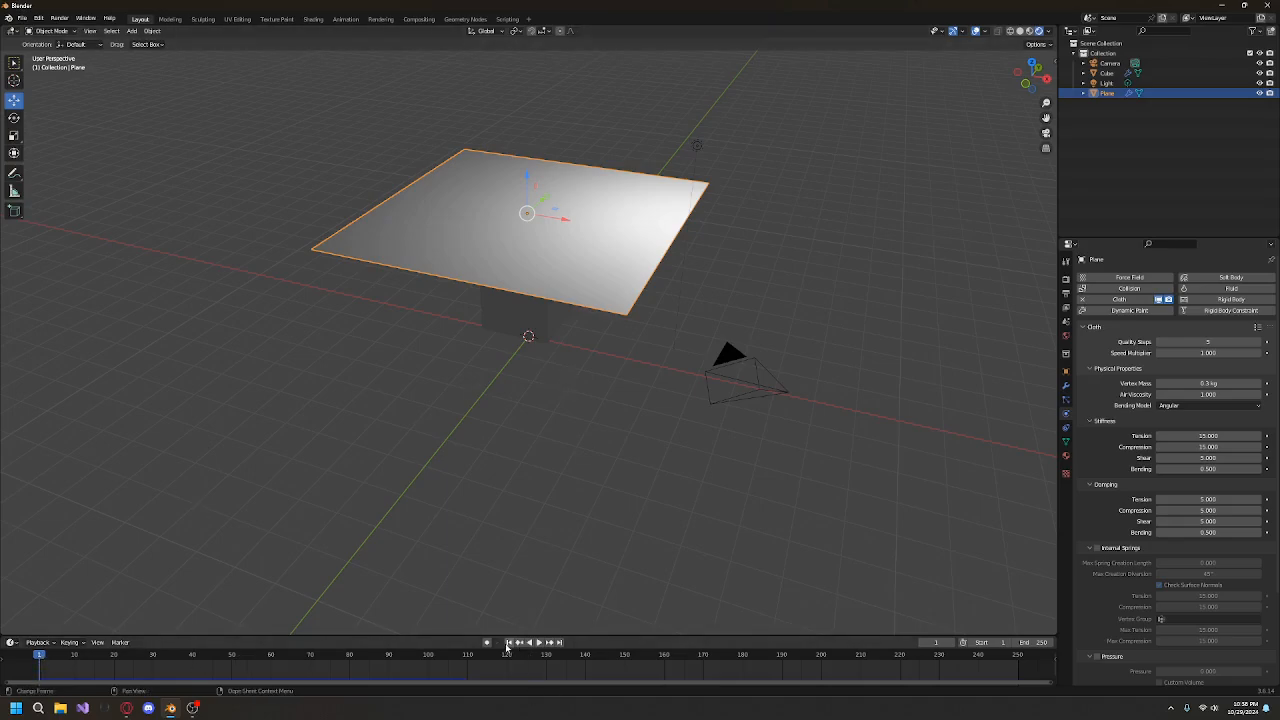
Step: Enable Self Collisions in the cloth plane's collision settings
{"action": "middle_click_drag", "start_coordinate": [506, 362], "coordinate": [457, 366]}
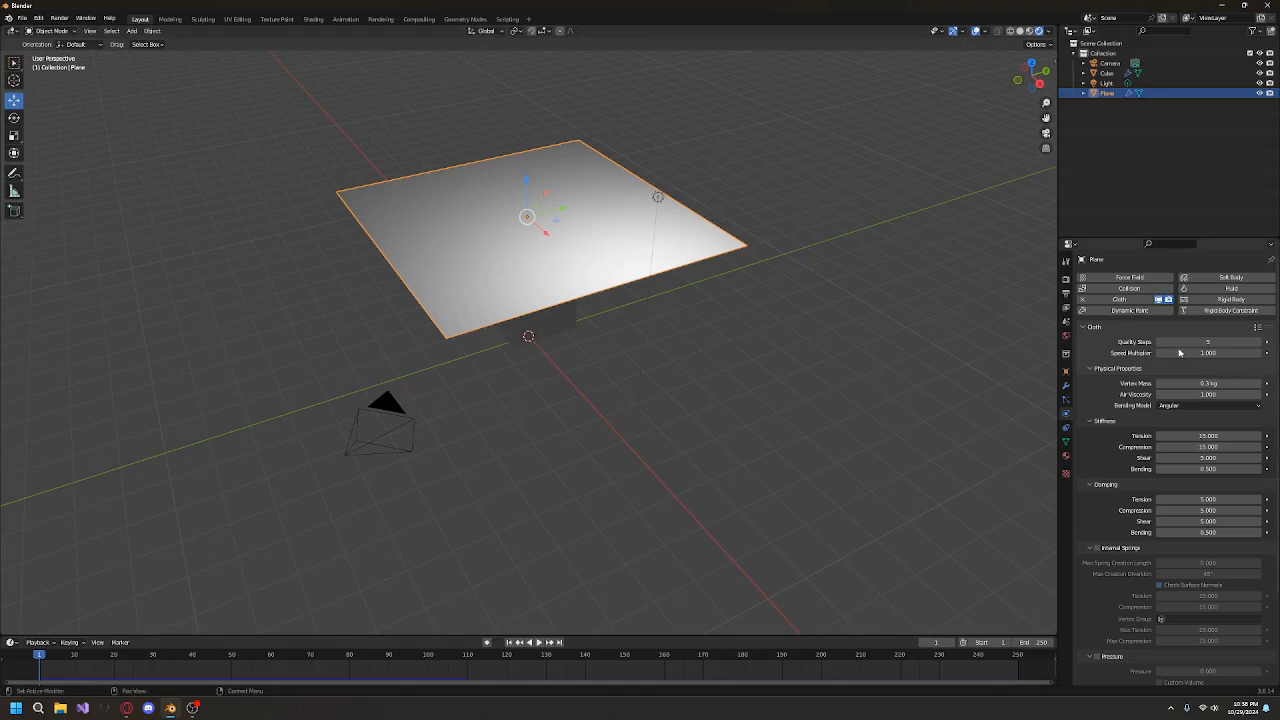
{"action": "scroll", "coordinate": [1120, 420], "scroll_direction": "down", "scroll_amount": 3}
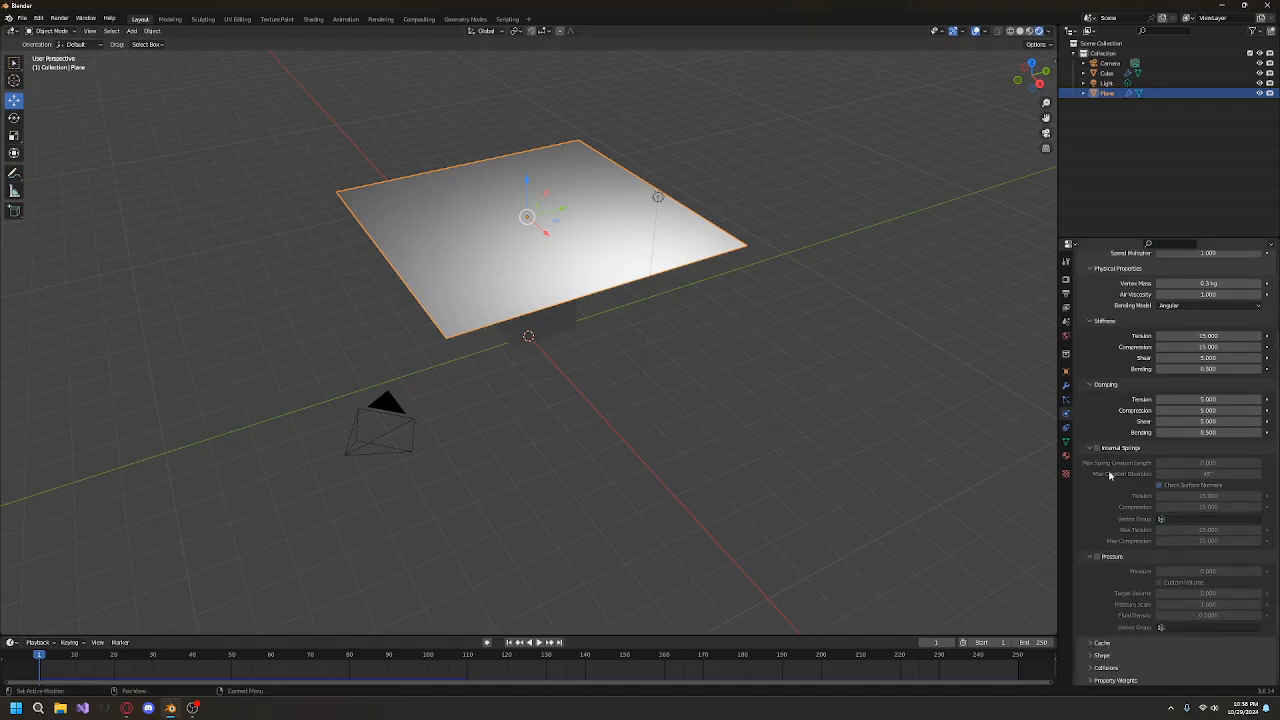
{"action": "scroll", "coordinate": [1109, 476], "scroll_direction": "down", "scroll_amount": 1}
{"action": "left_click", "coordinate": [1104, 656]}
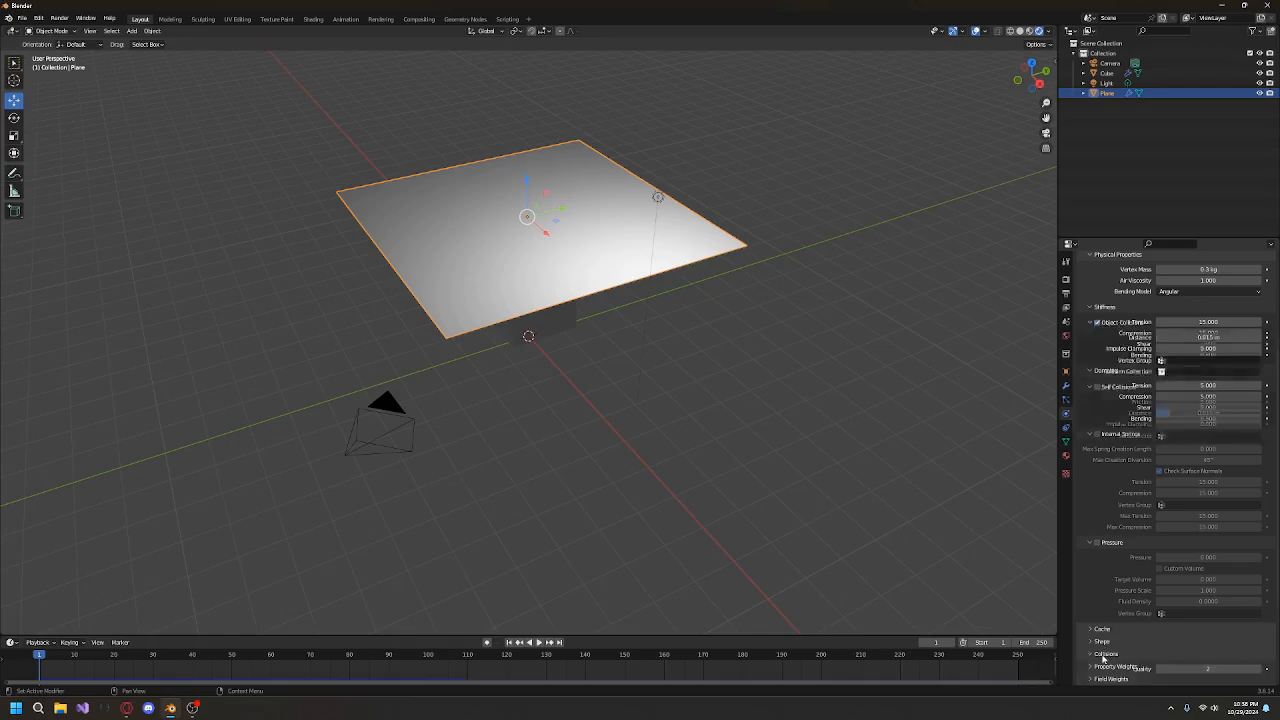
{"action": "scroll", "coordinate": [1131, 512], "scroll_direction": "down", "scroll_amount": 5}
{"action": "left_click", "coordinate": [1106, 601]}
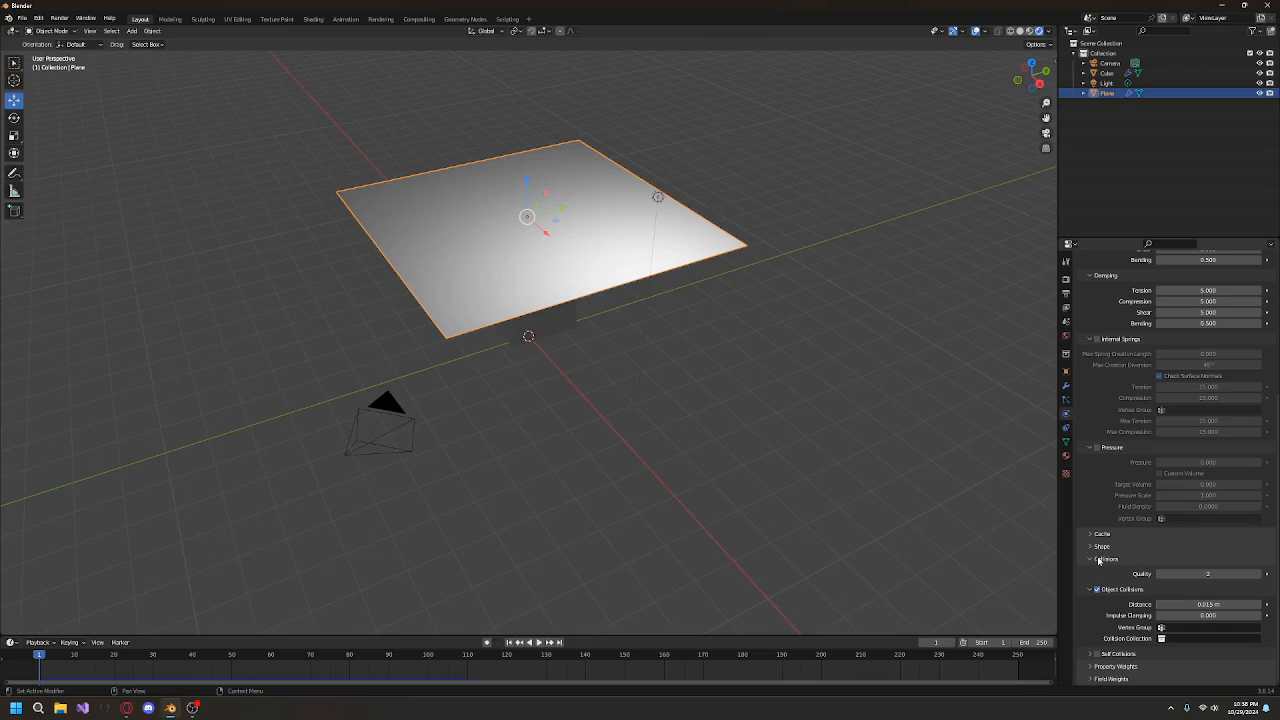
{"action": "left_click", "coordinate": [1090, 654]}
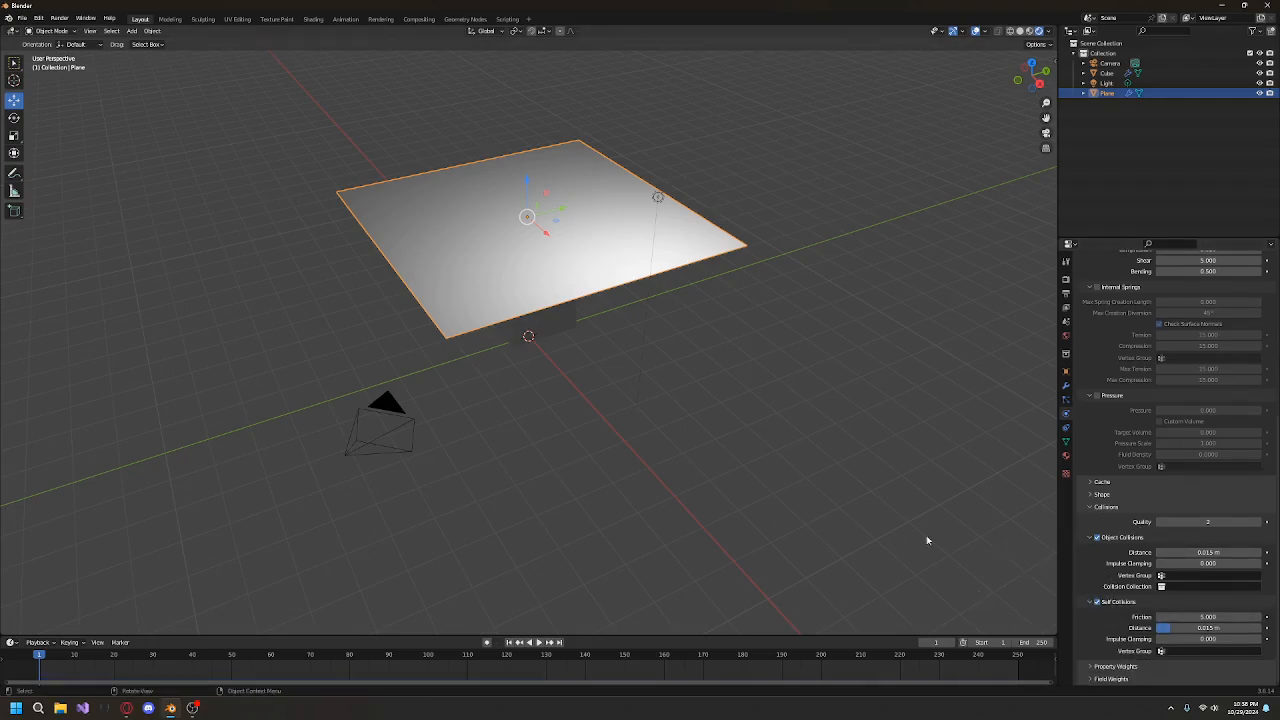
Step: Play the simulation twice from frame 1 to examine the cloth's folds with self collisions, returning to frame 1 each time
{"action": "key", "text": "space"}
{"action": "middle_click_drag", "start_coordinate": [590, 406], "coordinate": [677, 338]}
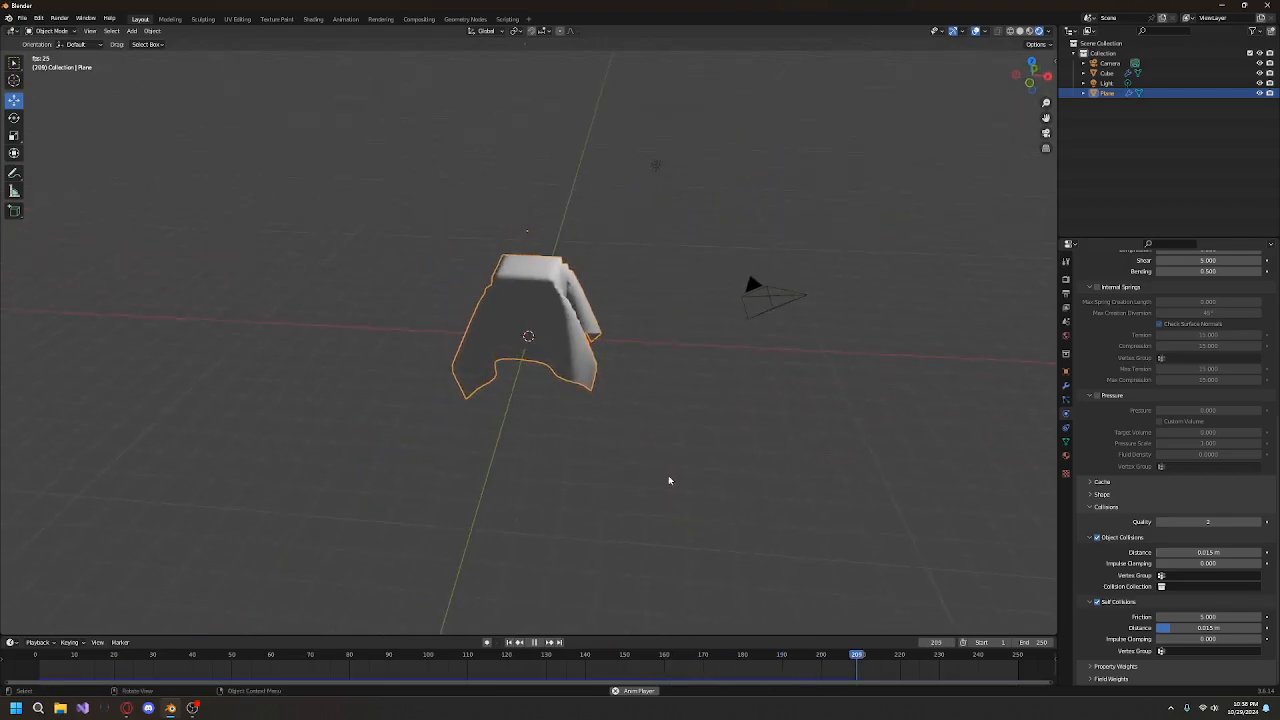
{"action": "left_click", "coordinate": [536, 643]}
{"action": "left_click", "coordinate": [508, 643]}
{"action": "middle_click_drag", "start_coordinate": [608, 437], "coordinate": [672, 421]}
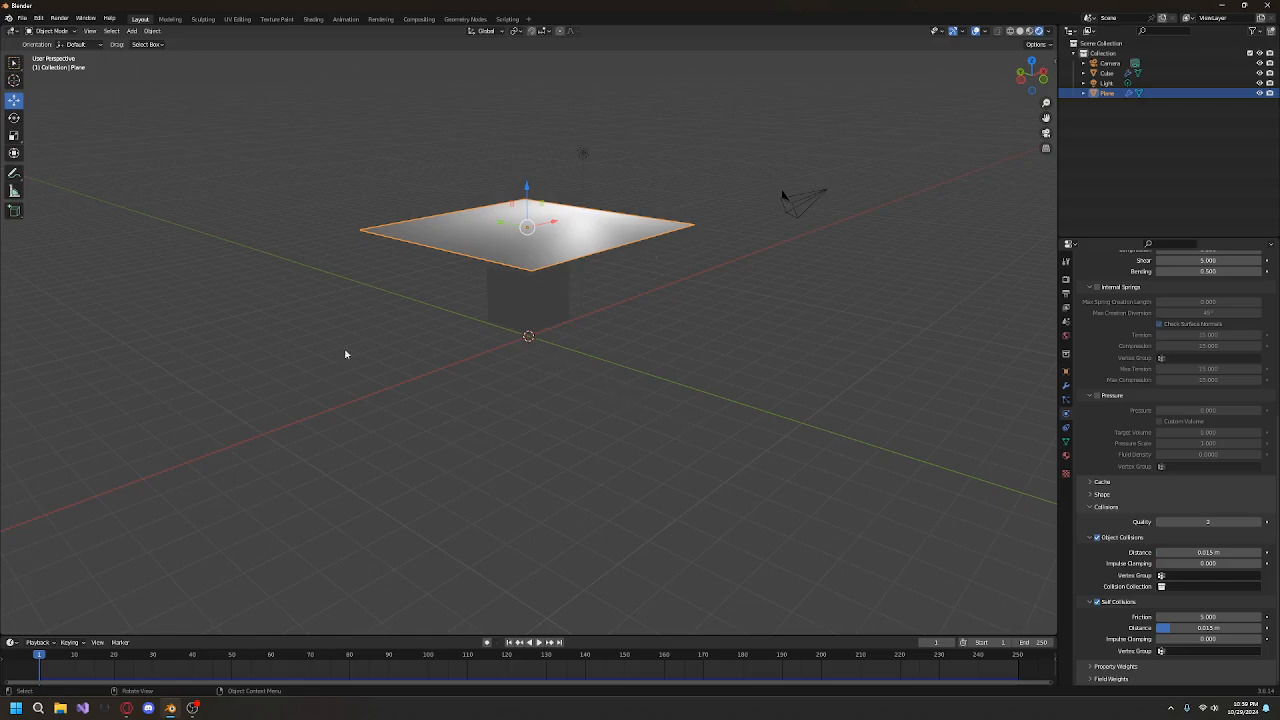
{"action": "middle_click_drag", "start_coordinate": [480, 357], "coordinate": [552, 362]}
{"action": "left_click", "coordinate": [539, 643]}
{"action": "mouse_move", "coordinate": [617, 488]}
{"action": "middle_mouse_down"}
{"action": "mouse_move", "coordinate": [612, 454]}
{"action": "mouse_move", "coordinate": [610, 470]}
{"action": "middle_mouse_up"}
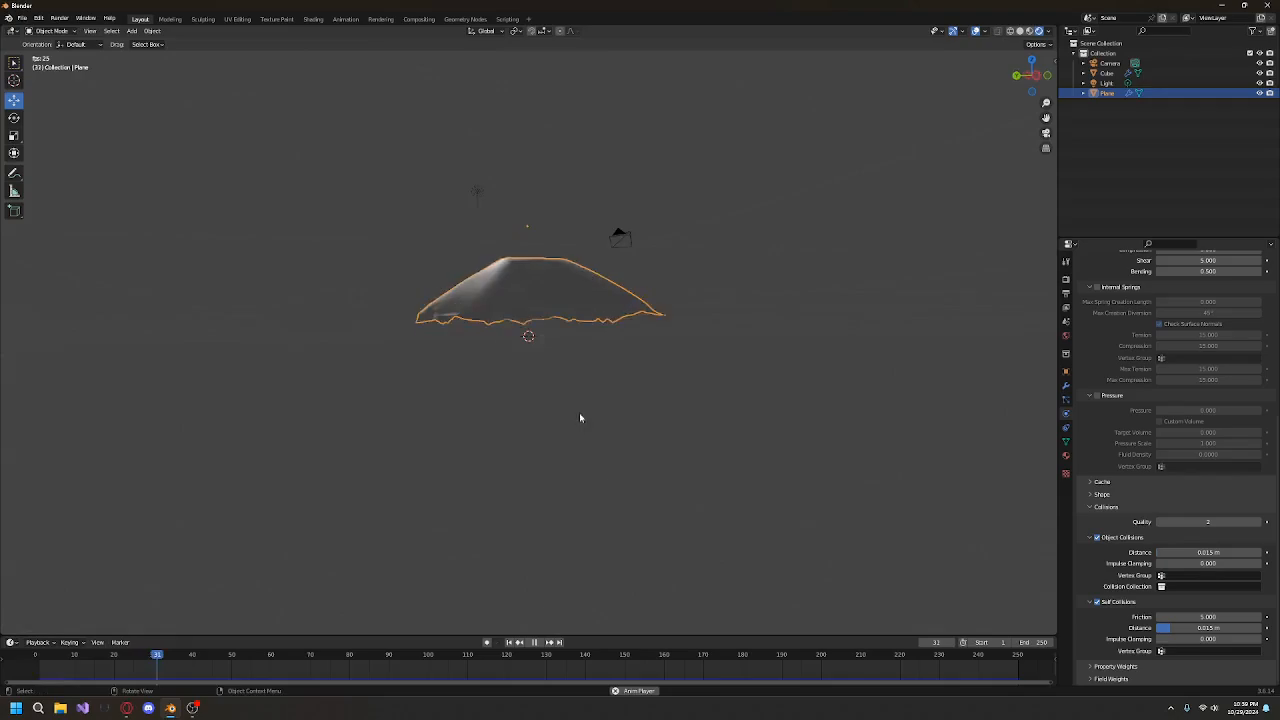
{"action": "key", "text": "Escape"}
{"action": "left_click", "coordinate": [508, 643]}
Step: Delete the cube beneath the cloth plane
{"action": "middle_click_drag", "start_coordinate": [560, 420], "coordinate": [538, 345]}
{"action": "left_click", "coordinate": [535, 323]}
{"action": "right_click", "coordinate": [535, 323]}
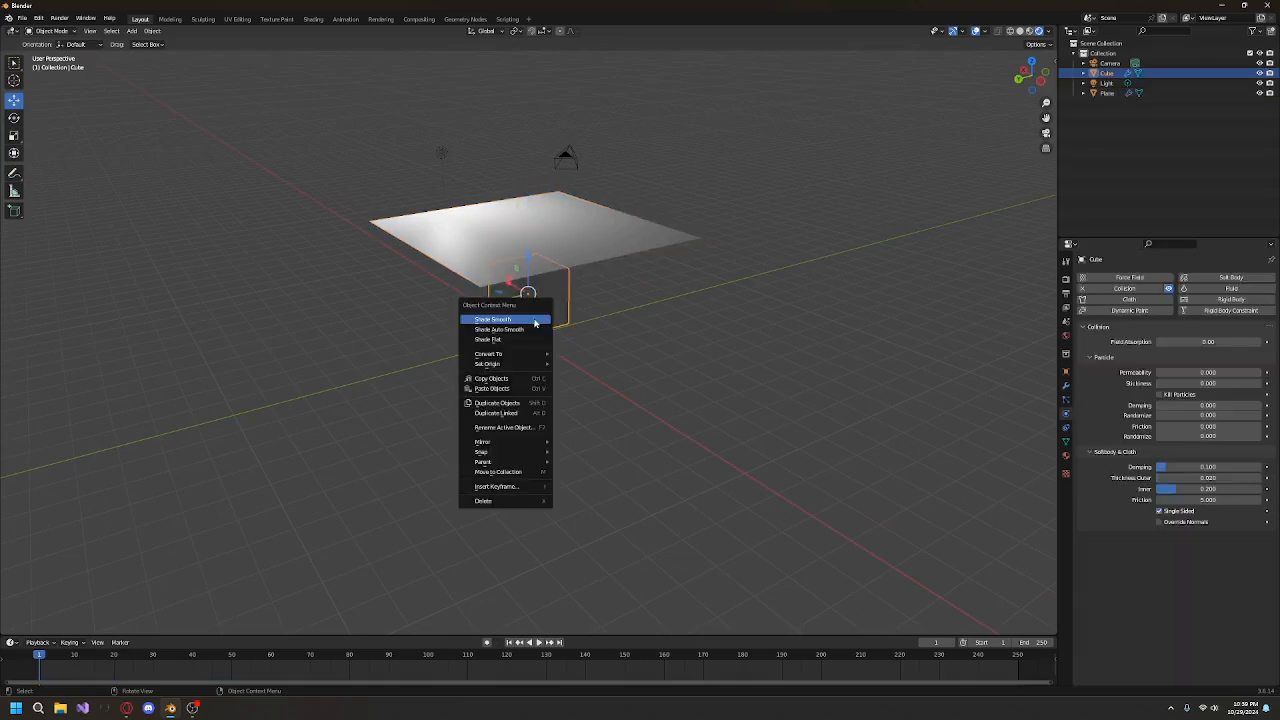
{"action": "left_click", "coordinate": [486, 499]}
Step: Switch the cloth plane to Edit Mode and select only its four corner vertices
{"action": "middle_click_drag", "start_coordinate": [446, 365], "coordinate": [531, 359]}
{"action": "left_click", "coordinate": [542, 231]}
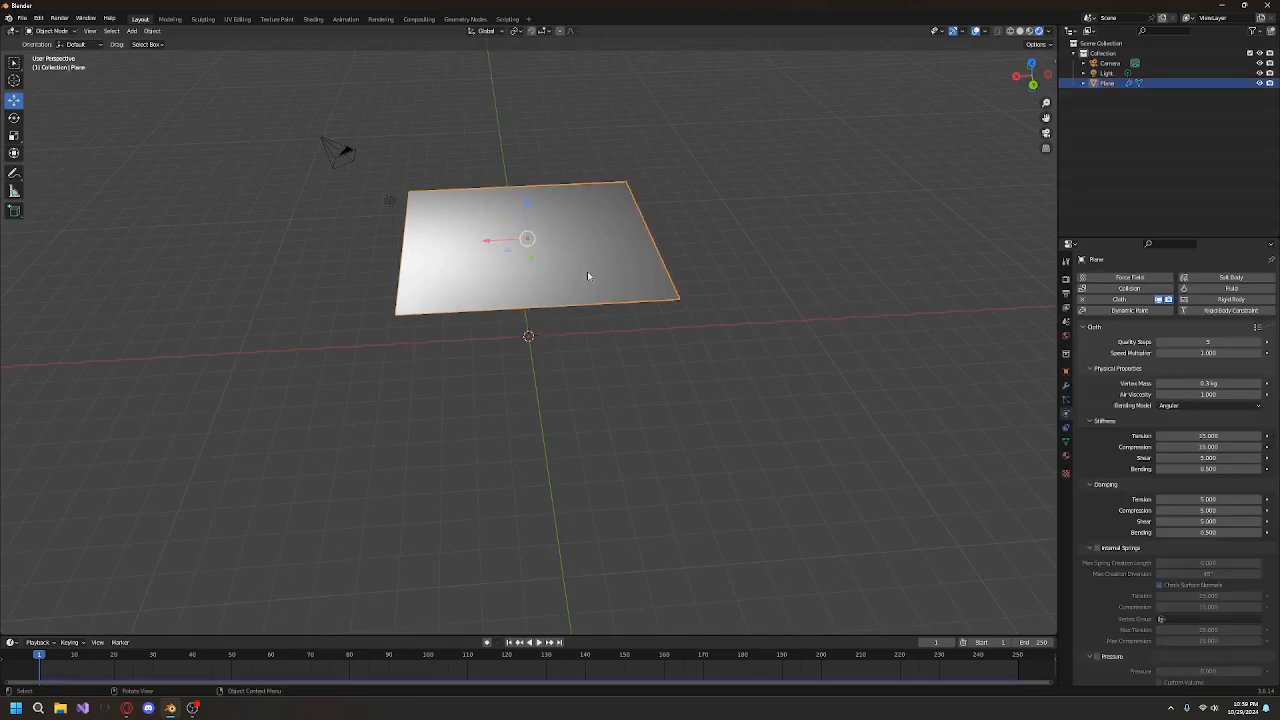
{"action": "left_click", "coordinate": [58, 31]}
{"action": "left_click", "coordinate": [48, 49]}
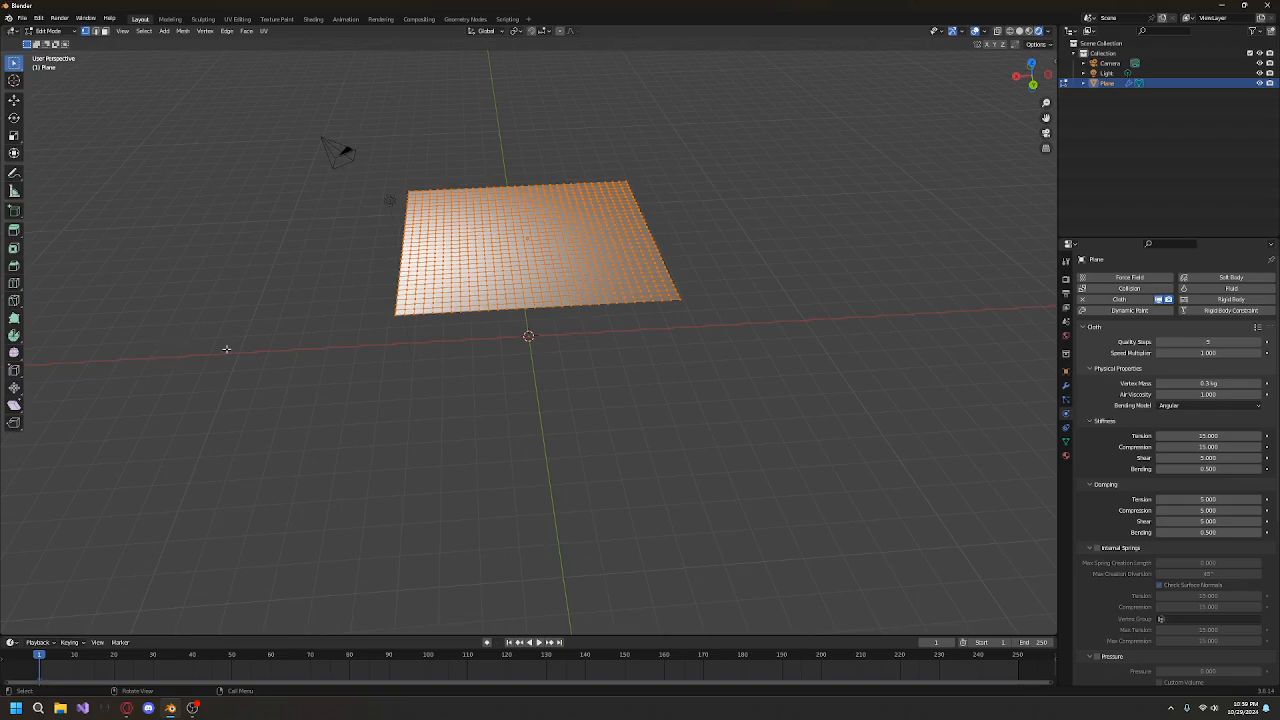
{"action": "key", "text": "alt+a"}
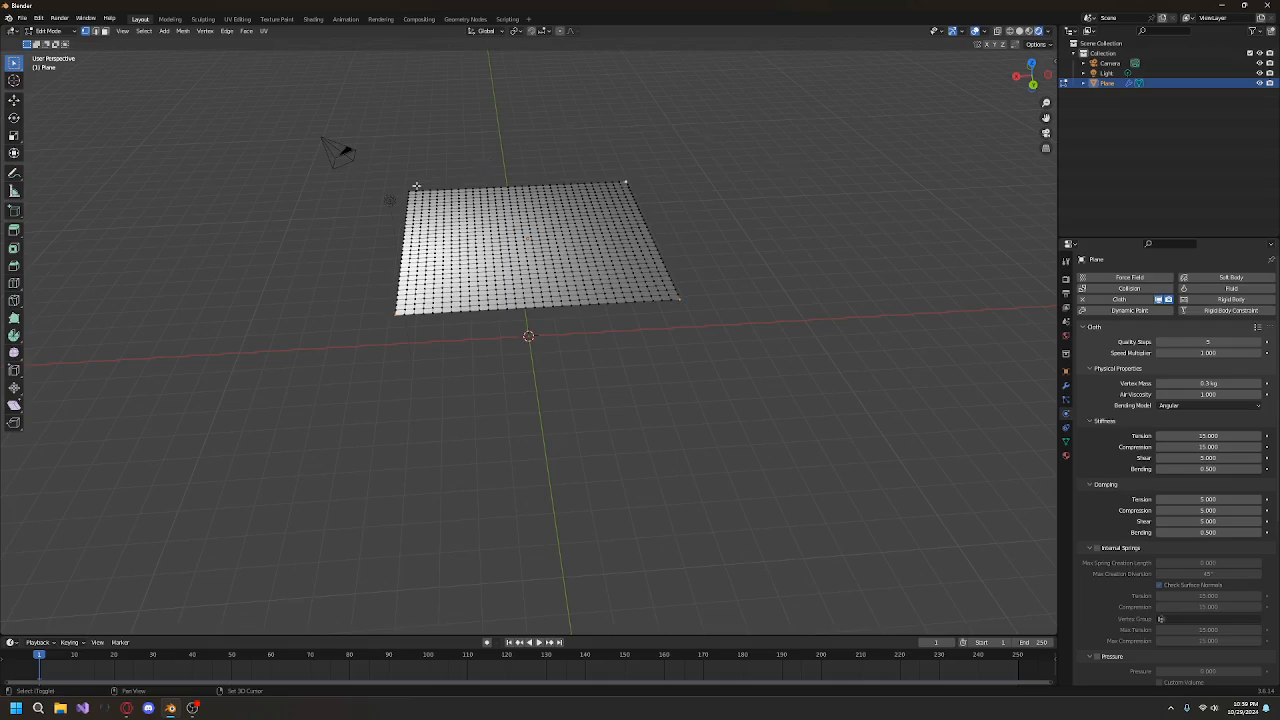
{"action": "middle_click_drag", "start_coordinate": [726, 277], "coordinate": [994, 445]}
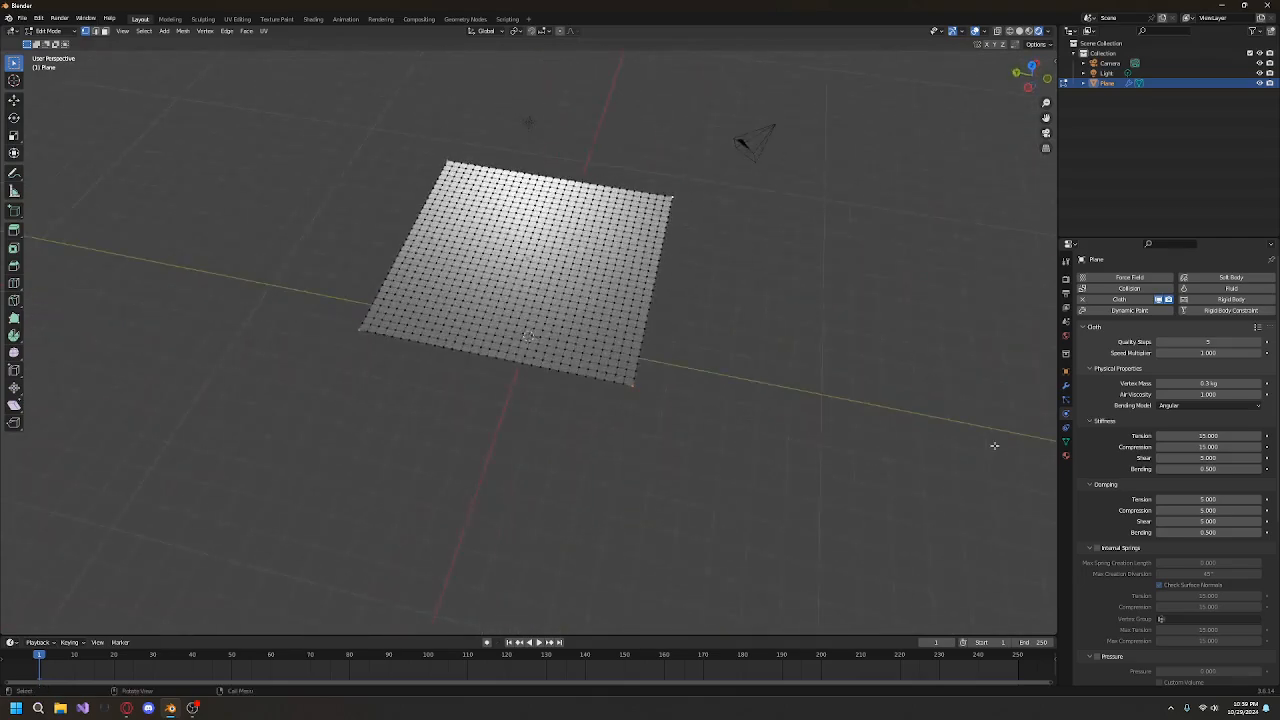
Step: Create a vertex group on the plane, assign the selected corner vertices to it, and return to Object Mode
{"action": "left_click", "coordinate": [1065, 446]}
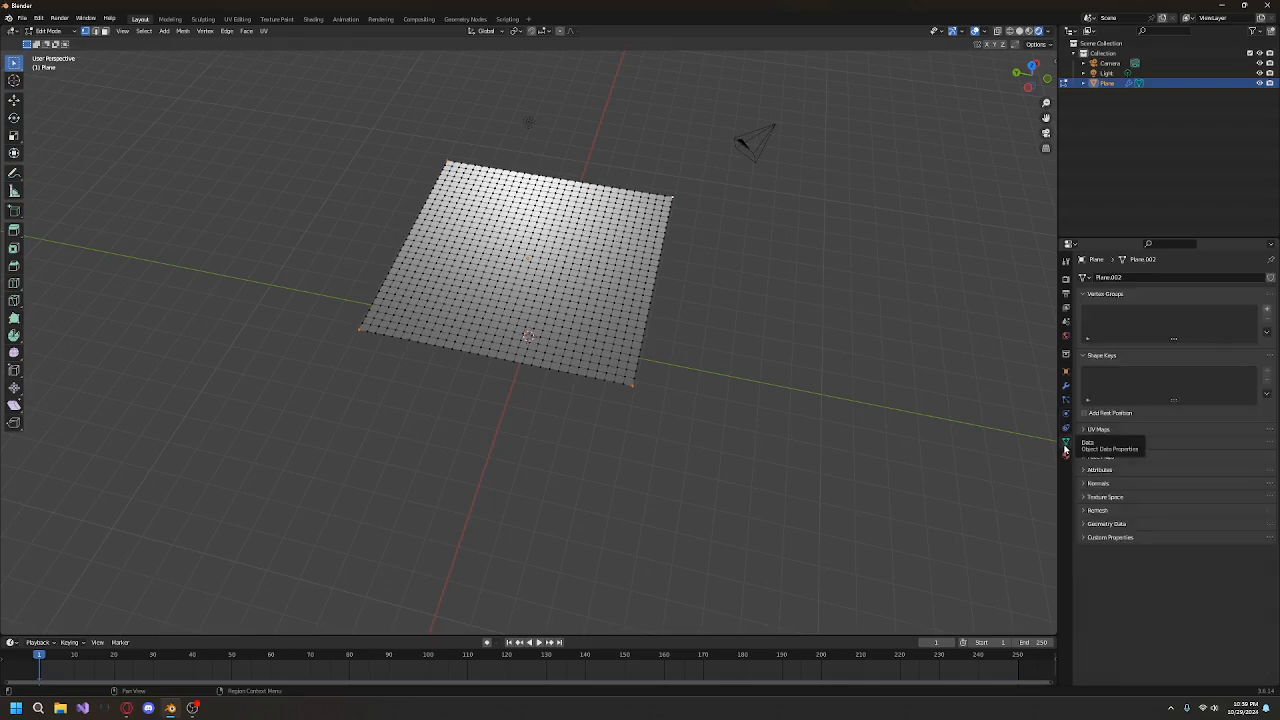
{"action": "left_click", "coordinate": [1267, 309]}
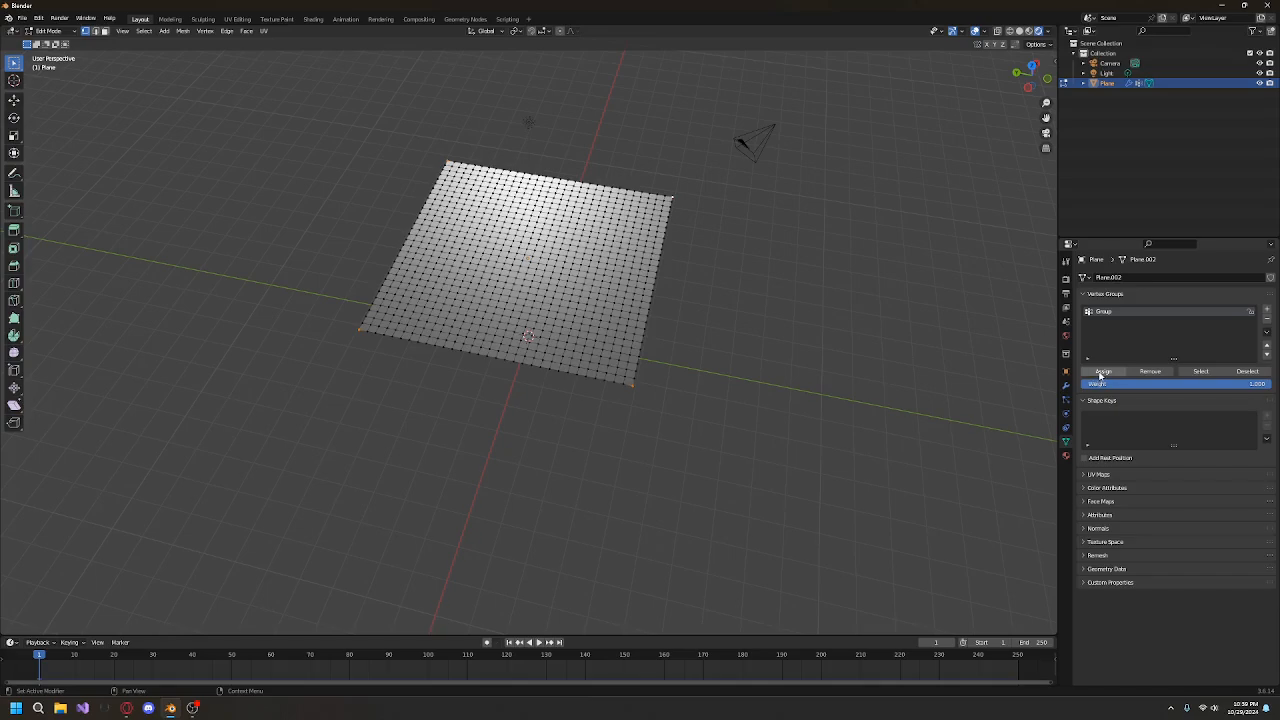
{"action": "middle_click_drag", "start_coordinate": [698, 389], "coordinate": [749, 374]}
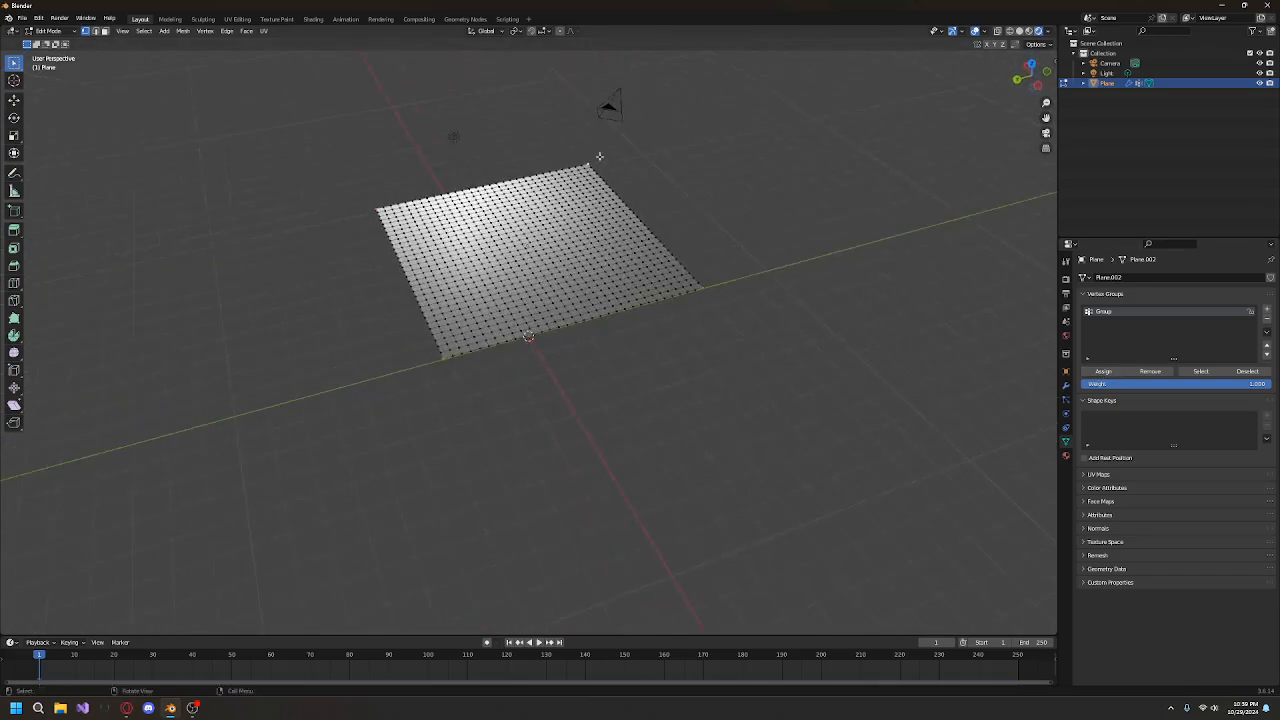
{"action": "left_click", "coordinate": [48, 30]}
{"action": "left_click", "coordinate": [50, 38]}
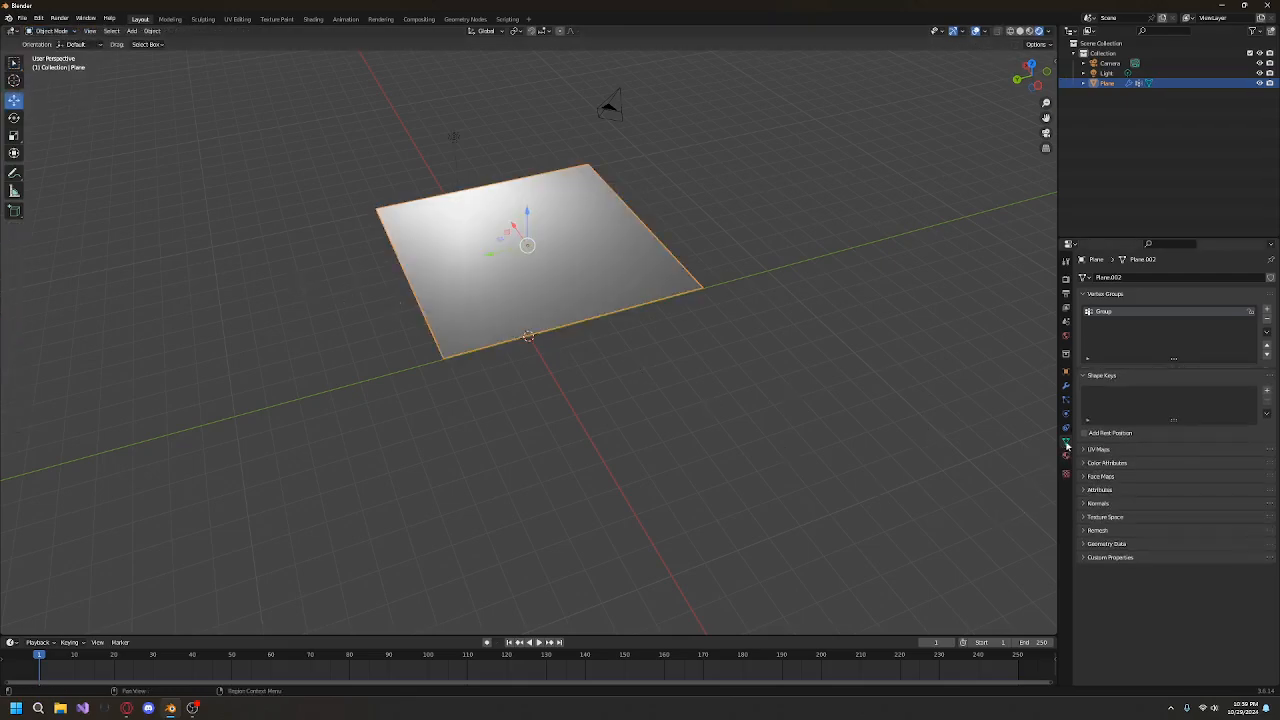
Step: Open the plane's cloth physics settings, fold the Collisions and Cache sections, and expand the Shape settings
{"action": "left_click", "coordinate": [1066, 416]}
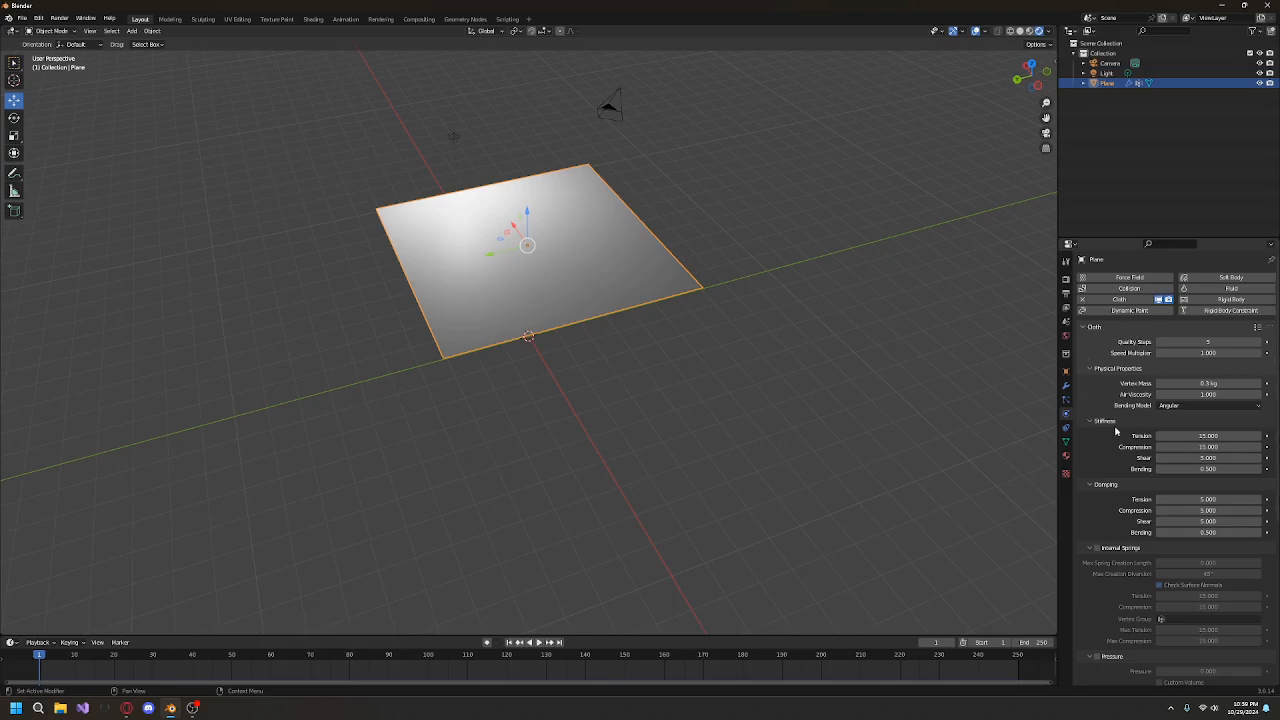
{"action": "scroll", "coordinate": [1113, 447], "scroll_direction": "down", "scroll_amount": 5}
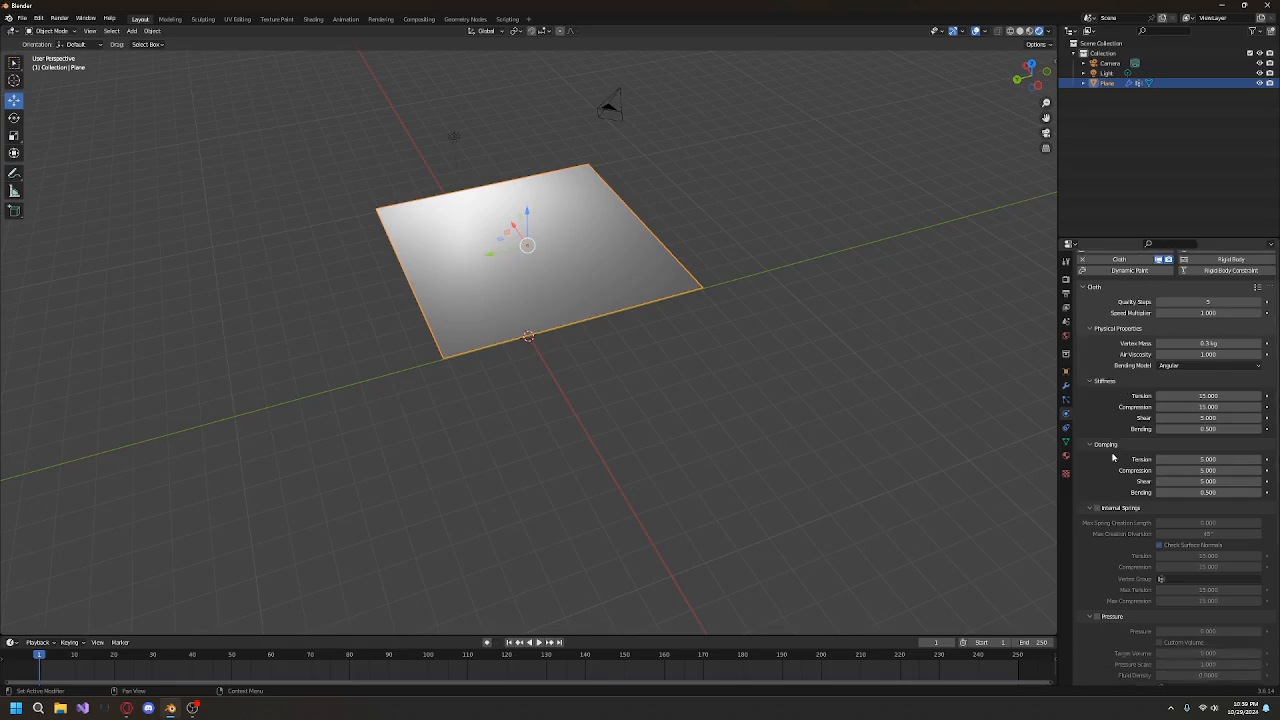
{"action": "scroll", "coordinate": [1096, 637], "scroll_direction": "down", "scroll_amount": 2}
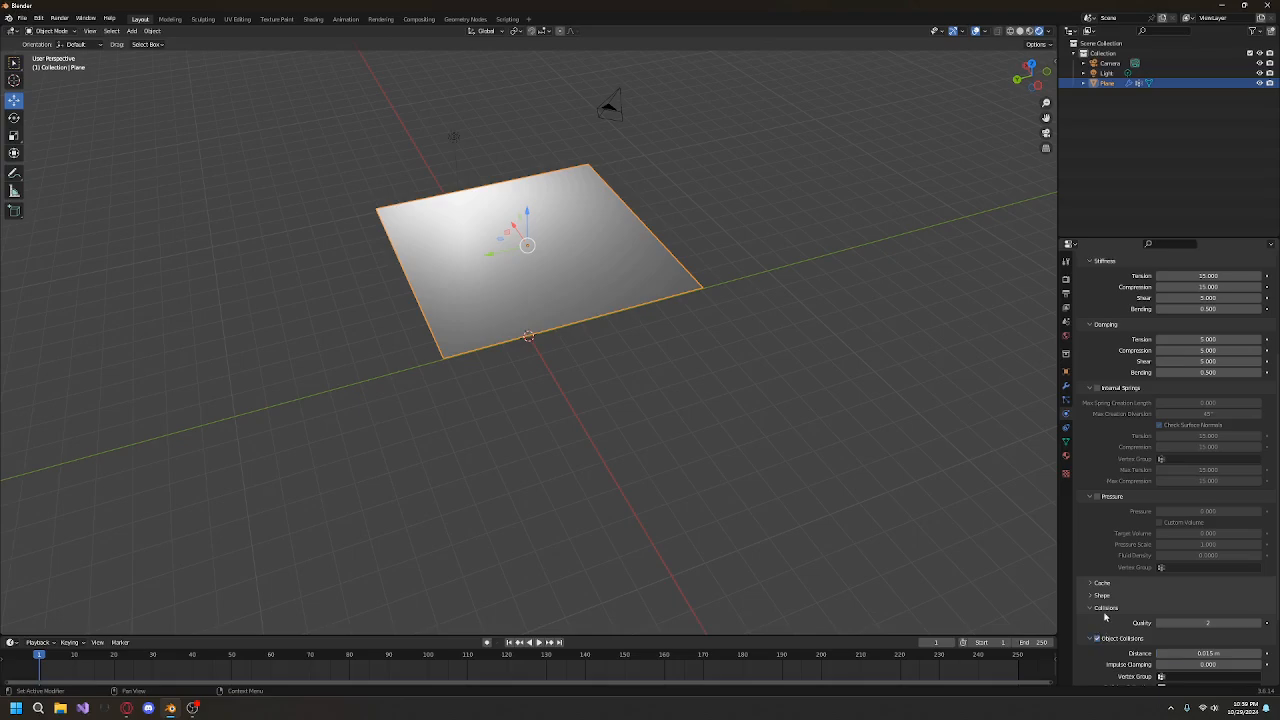
{"action": "left_click", "coordinate": [1105, 610]}
{"action": "scroll", "coordinate": [1095, 578], "scroll_direction": "up", "scroll_amount": 4}
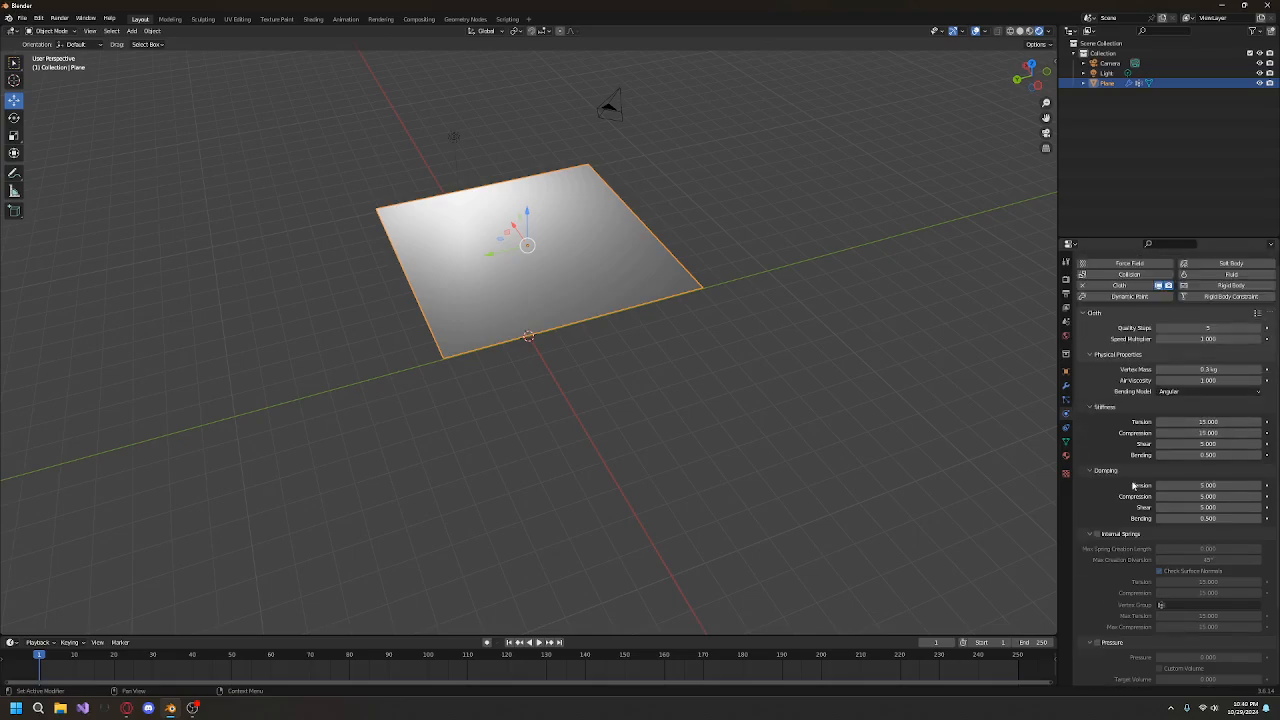
{"action": "scroll", "coordinate": [1112, 472], "scroll_direction": "up", "scroll_amount": 1}
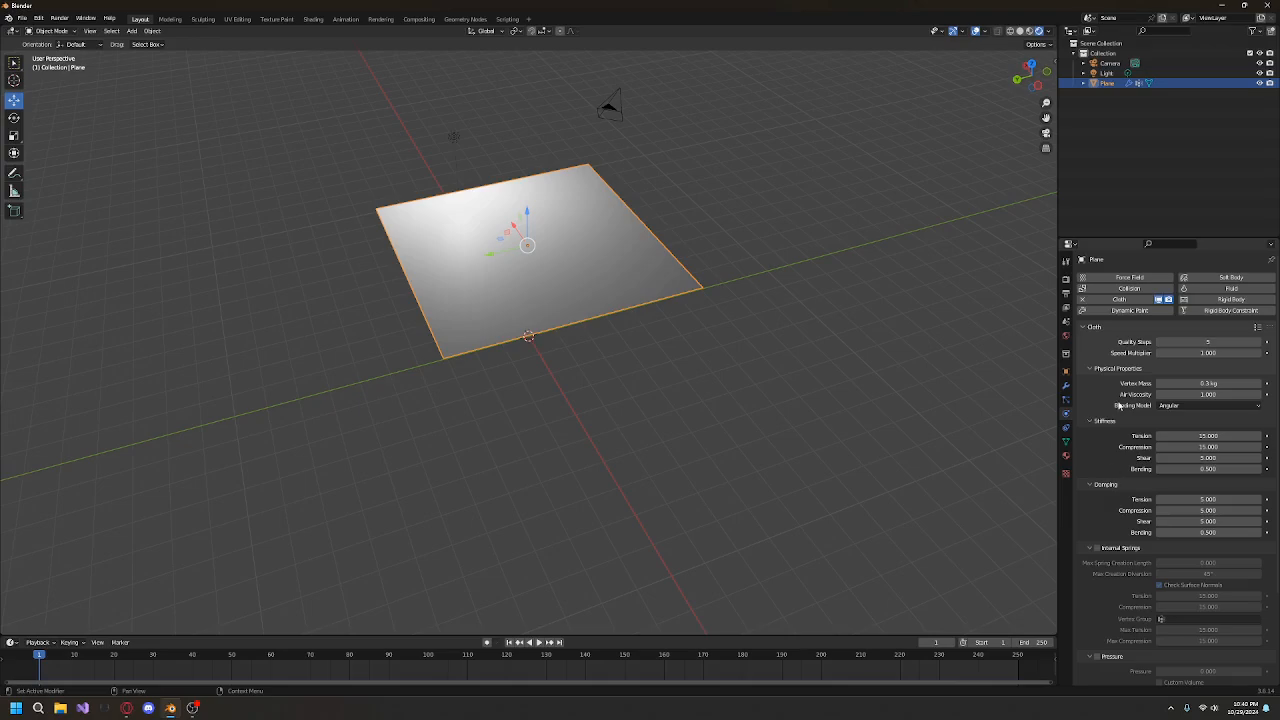
{"action": "scroll", "coordinate": [1097, 505], "scroll_direction": "down", "scroll_amount": 4}
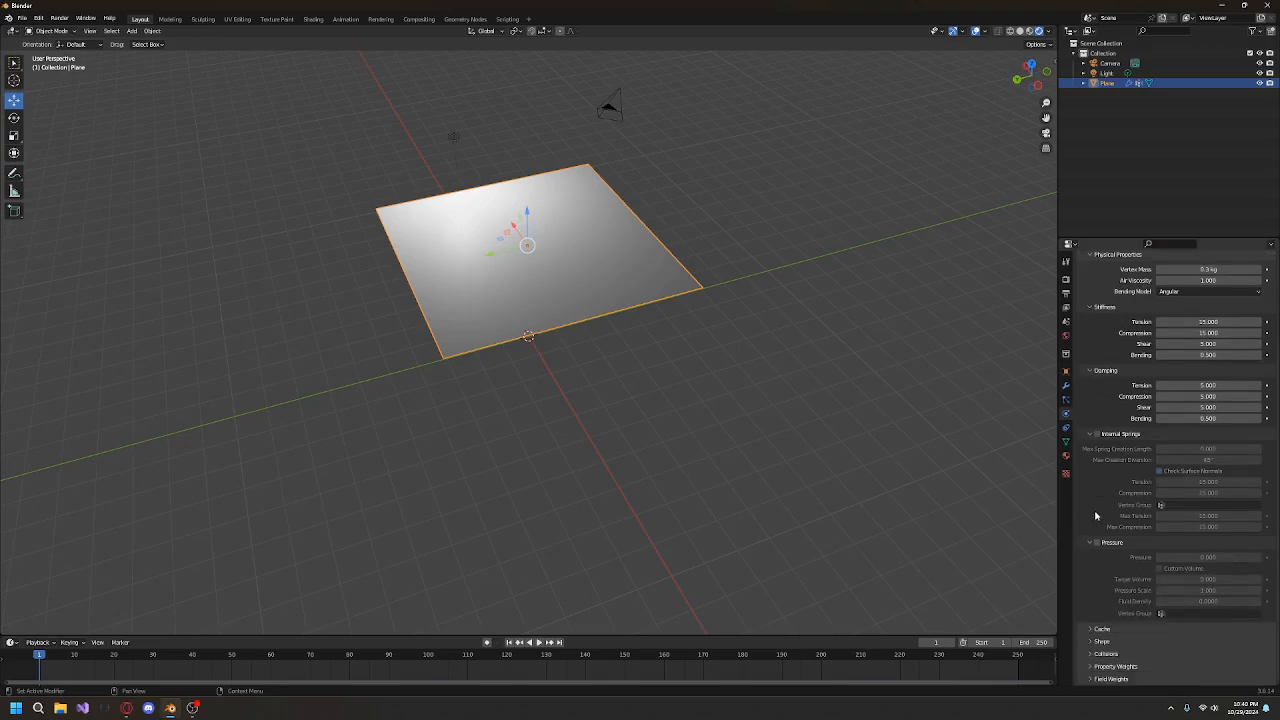
{"action": "left_click", "coordinate": [1100, 630]}
{"action": "scroll", "coordinate": [1098, 630], "scroll_direction": "down", "scroll_amount": 5}
{"action": "left_click", "coordinate": [1096, 640]}
{"action": "scroll", "coordinate": [1097, 640], "scroll_direction": "down", "scroll_amount": 1}
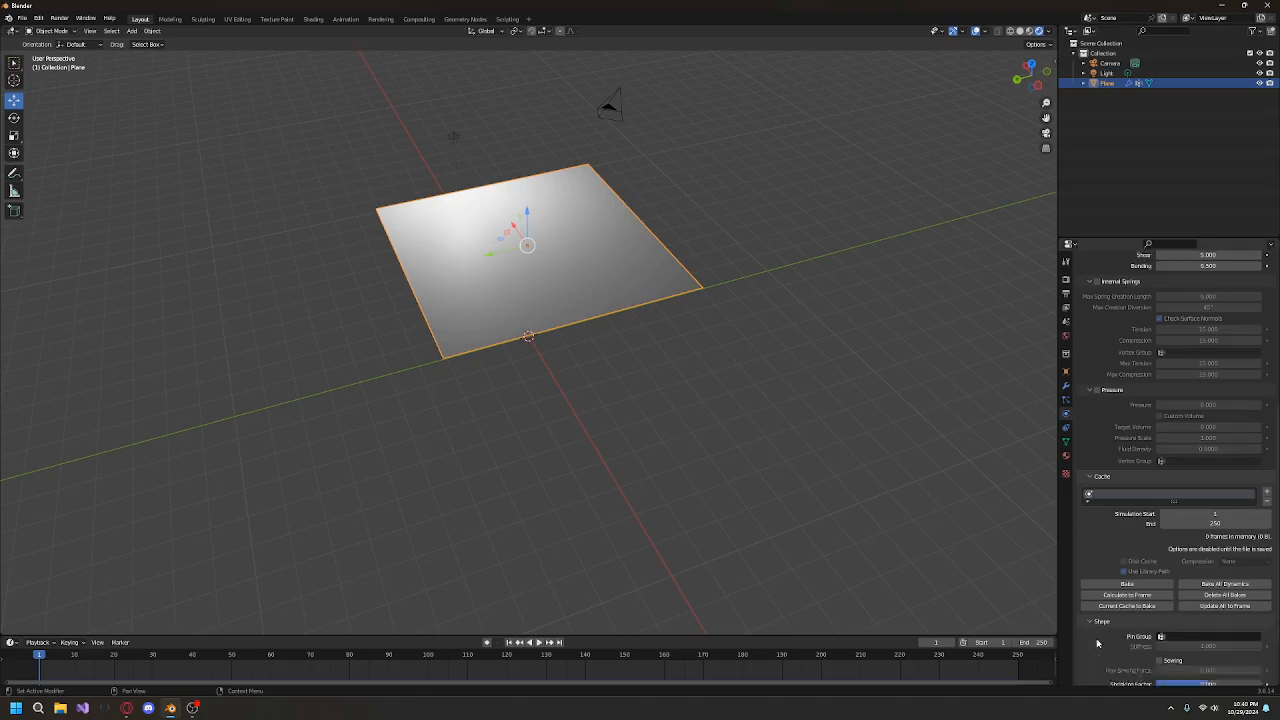
{"action": "scroll", "coordinate": [1097, 643], "scroll_direction": "down", "scroll_amount": 2}
{"action": "left_click", "coordinate": [1097, 420]}
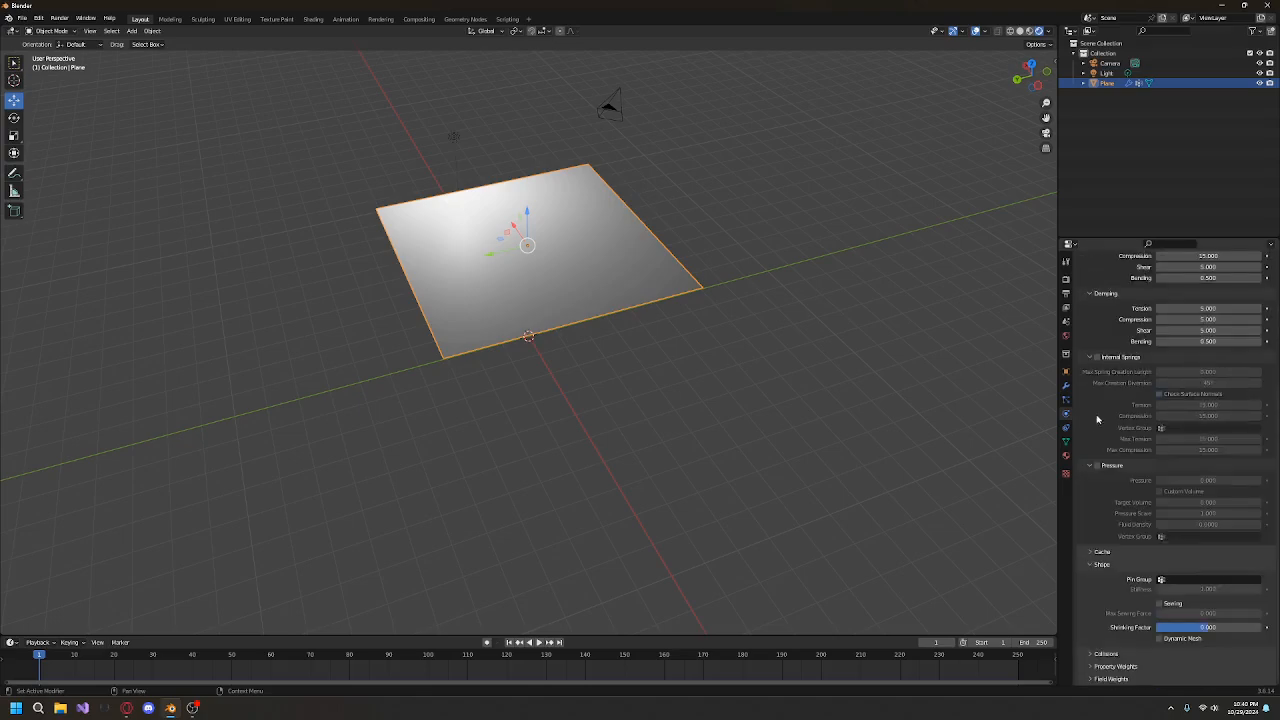
Step: Collapse the plane's Internal Springs, Pressure, Stiffness and Physical Properties sections, and set the cloth's pin group to Group
{"action": "left_click", "coordinate": [1088, 359]}
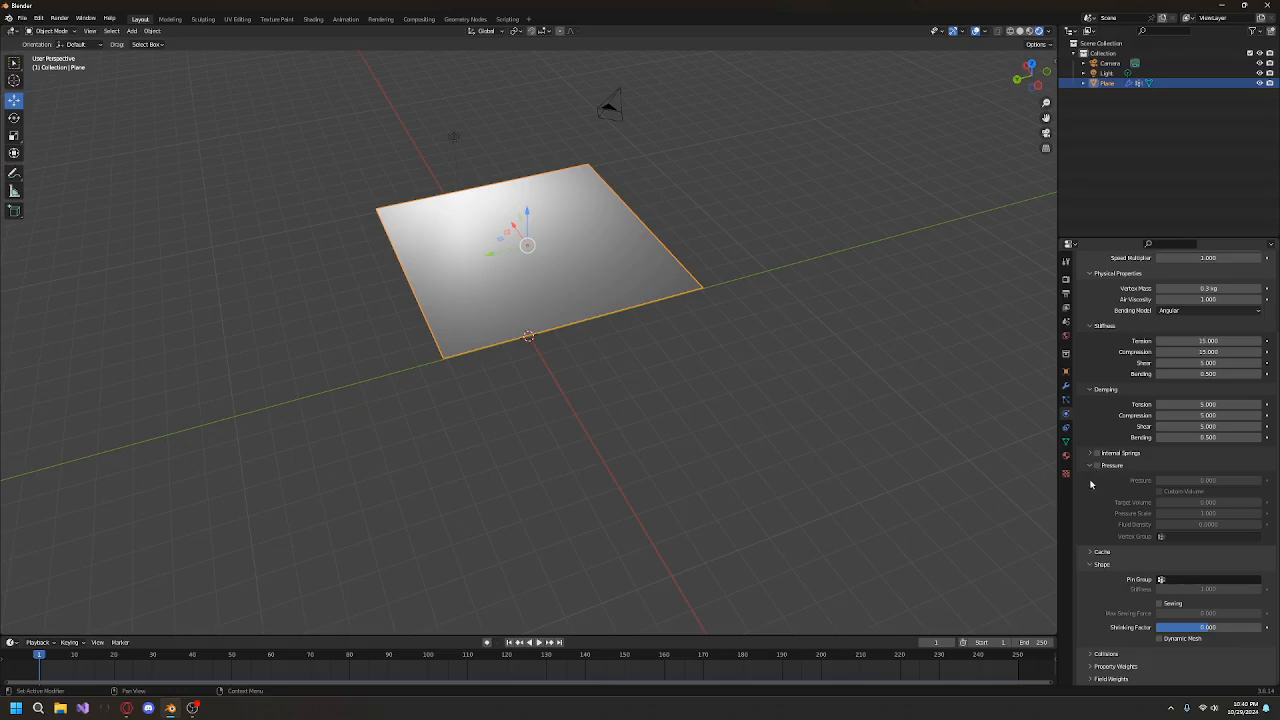
{"action": "left_click", "coordinate": [1090, 470]}
{"action": "left_click", "coordinate": [1089, 402]}
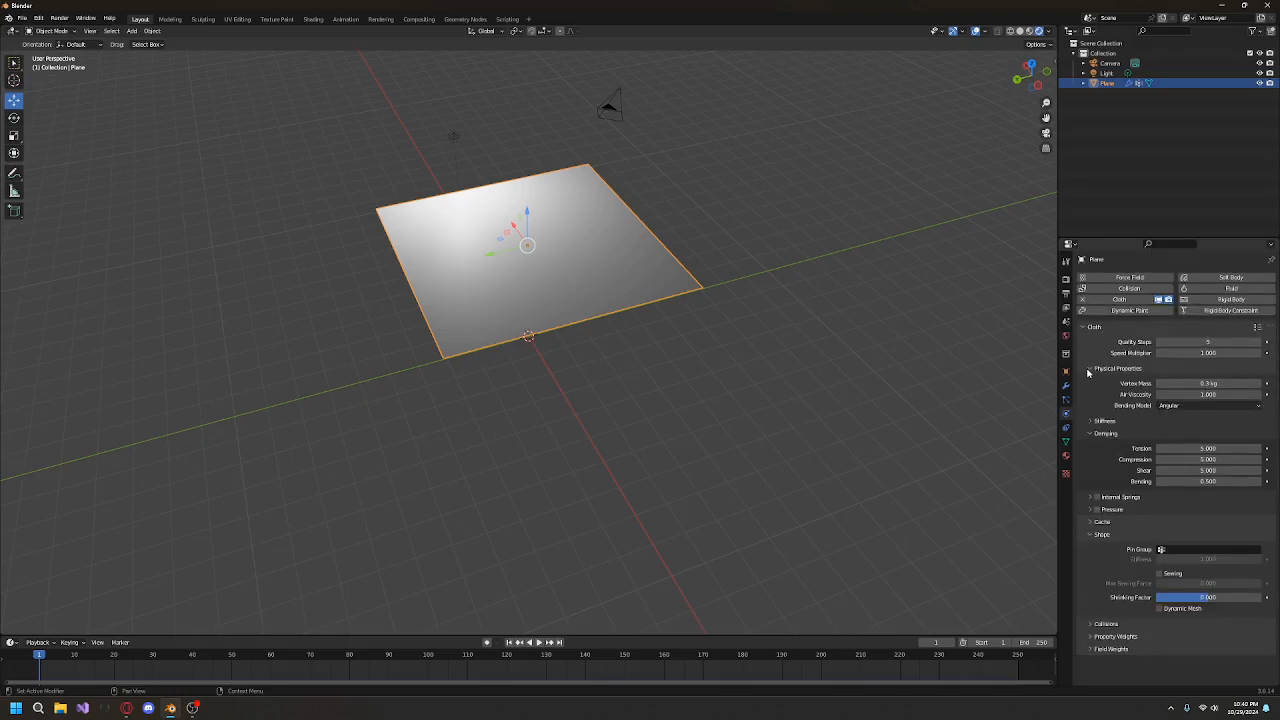
{"action": "left_click", "coordinate": [1089, 369]}
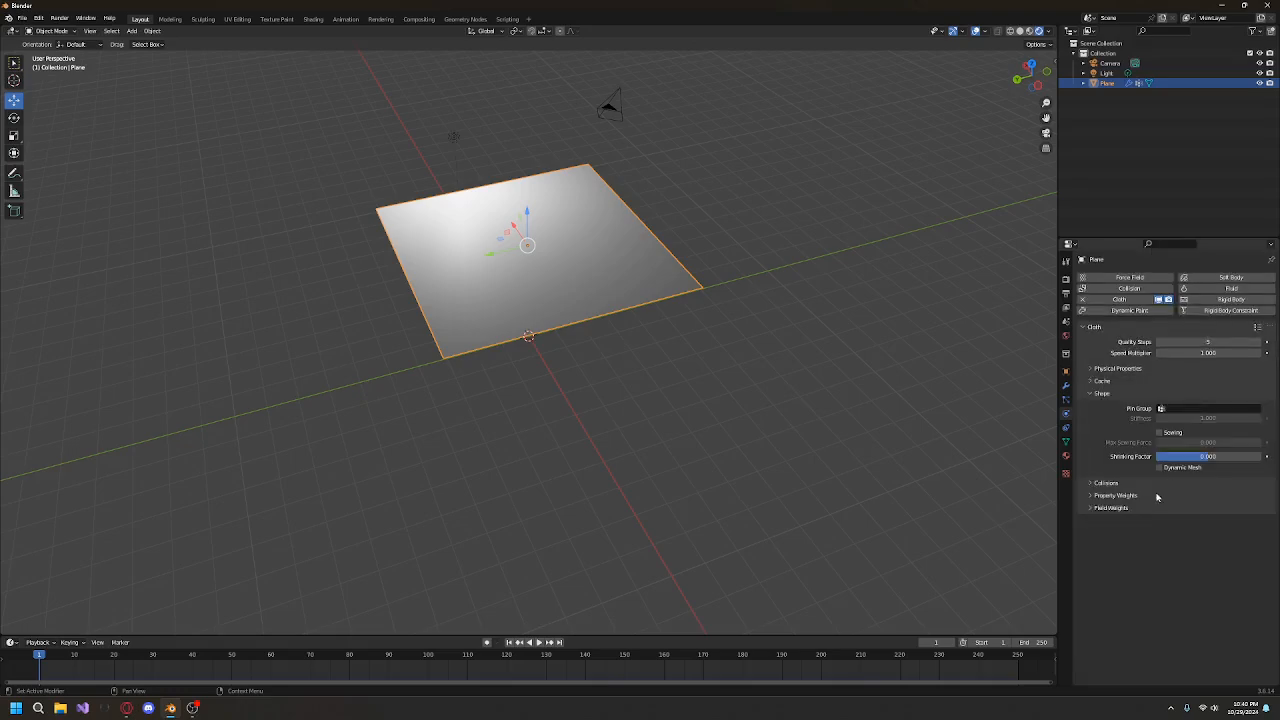
{"action": "left_click", "coordinate": [1162, 409]}
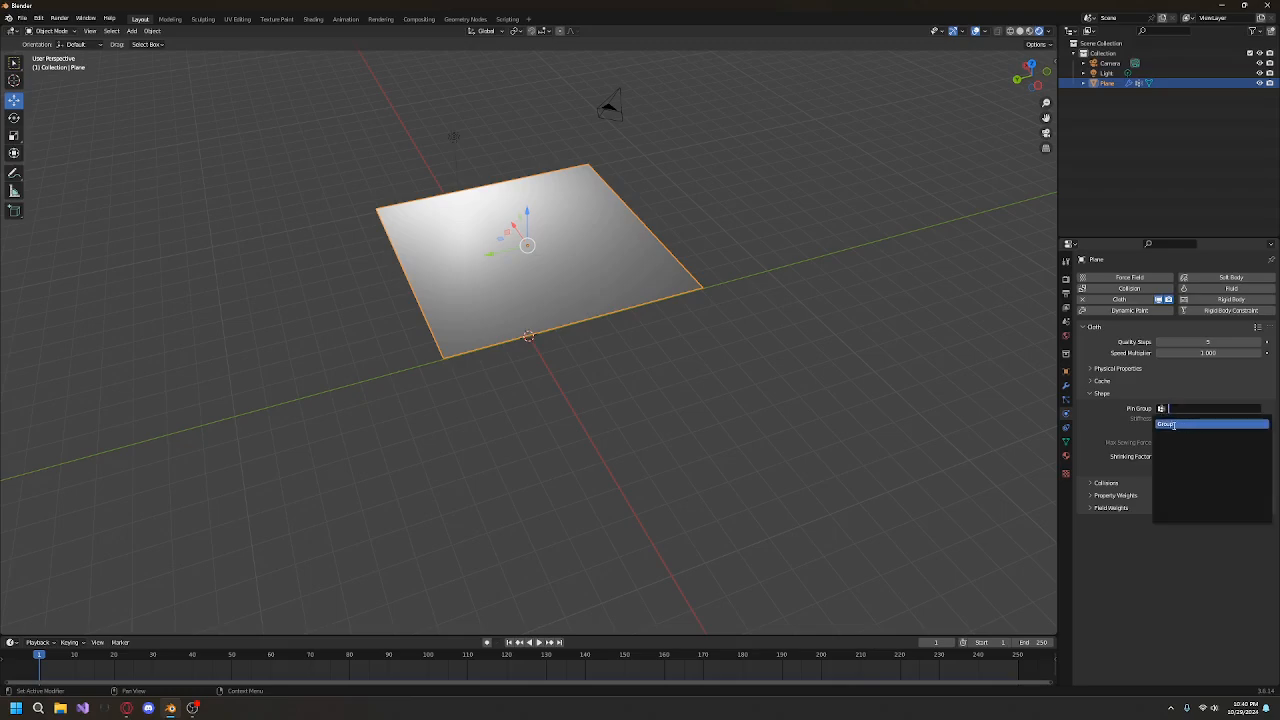
{"action": "left_click", "coordinate": [1173, 425]}
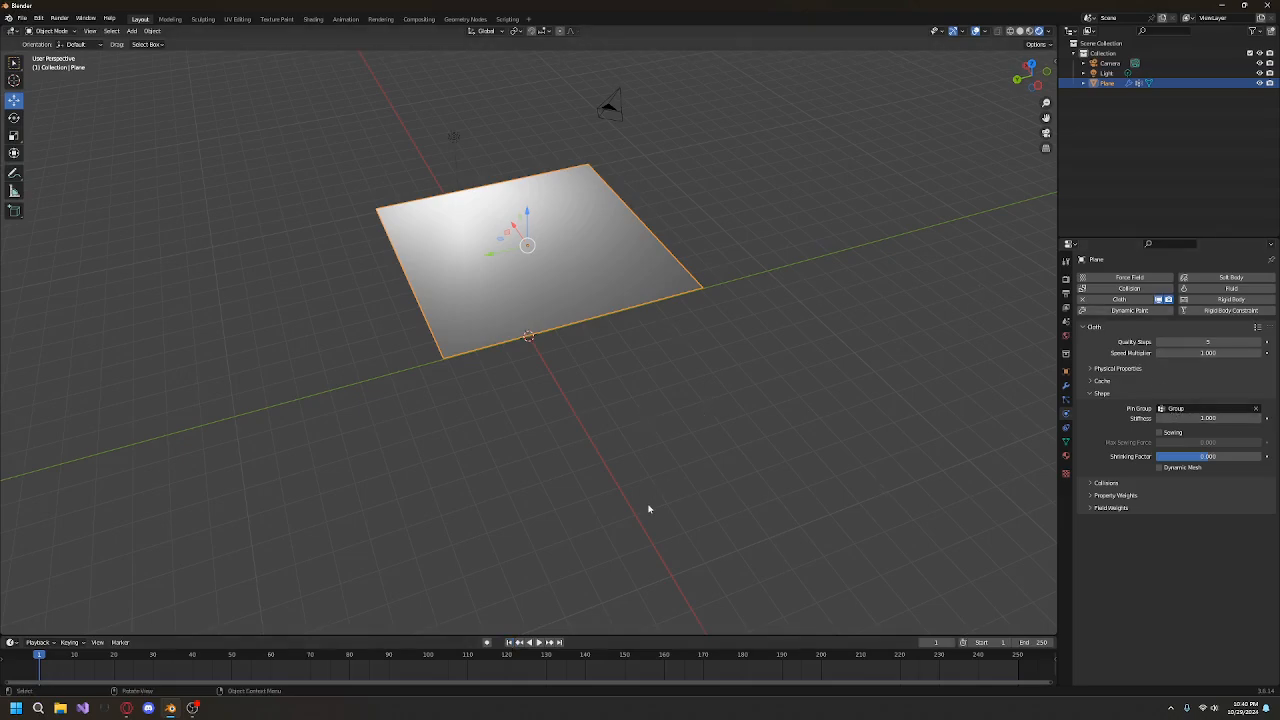
Step: Play the simulation of the corner-pinned cloth, examine it from several angles, and return to frame 1
{"action": "middle_click_drag", "start_coordinate": [649, 509], "coordinate": [626, 495]}
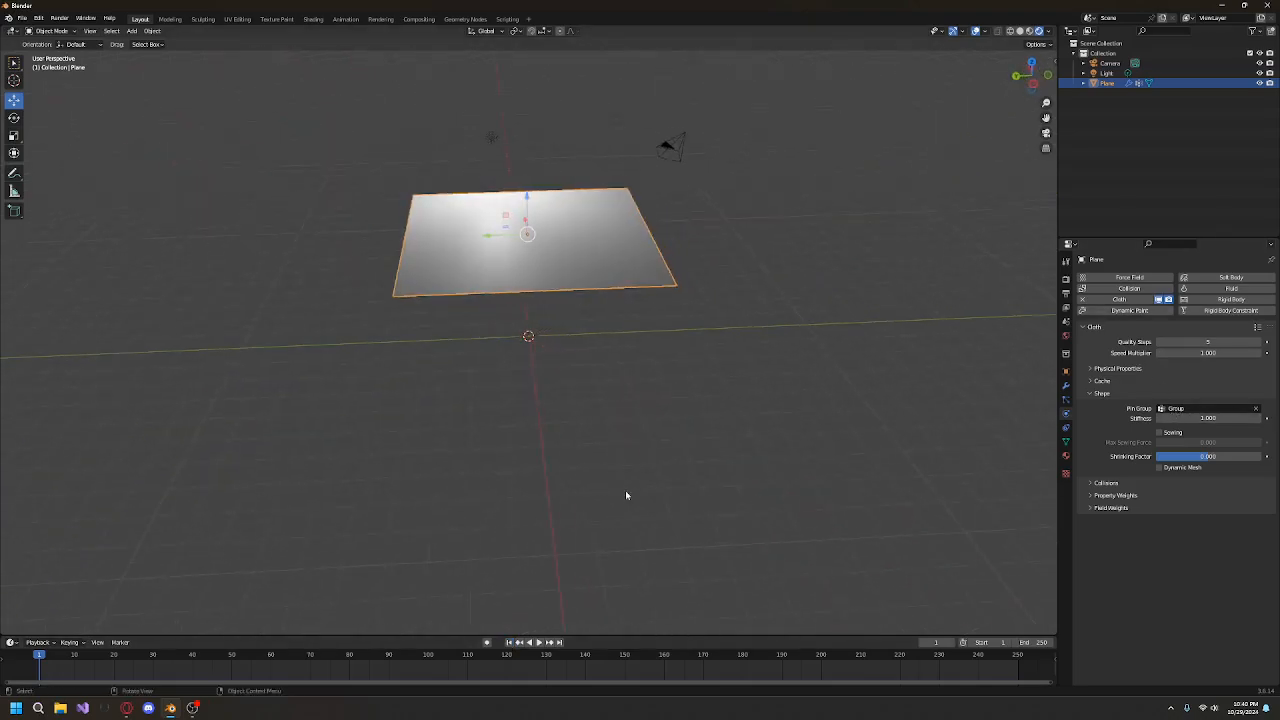
{"action": "left_click", "coordinate": [540, 646]}
{"action": "middle_click_drag", "start_coordinate": [483, 457], "coordinate": [594, 560]}
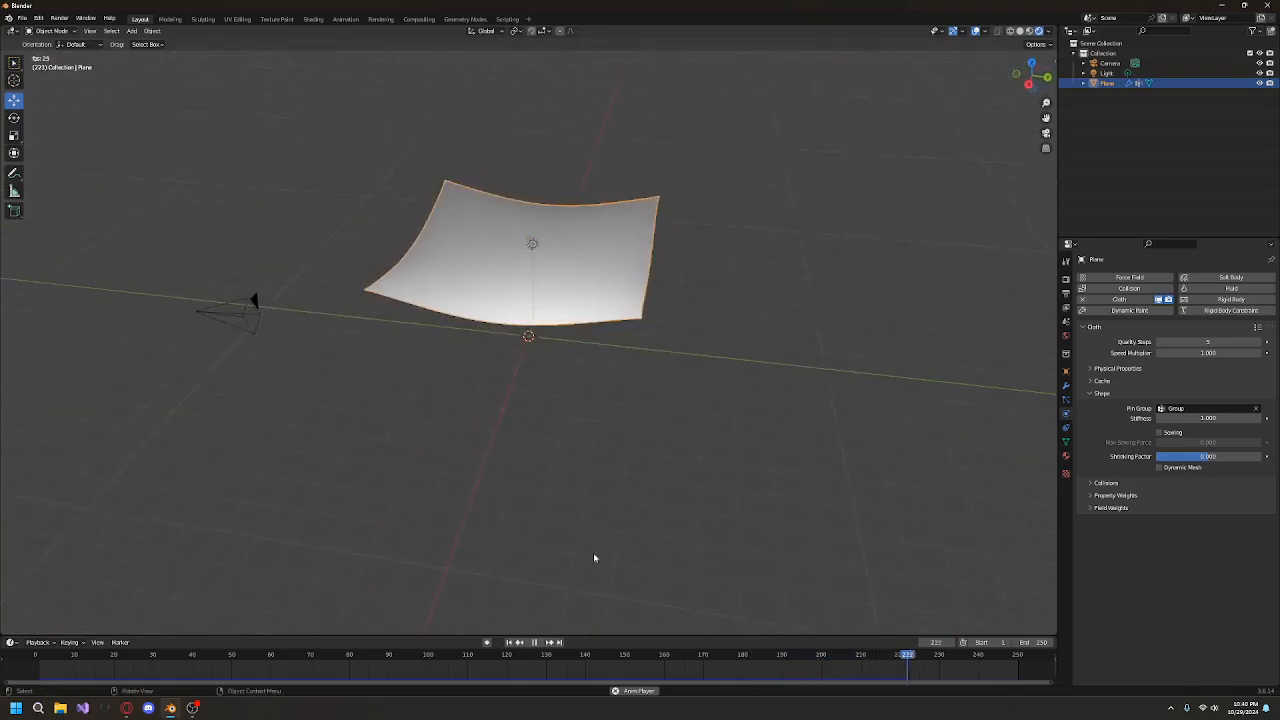
{"action": "key", "text": "Escape"}
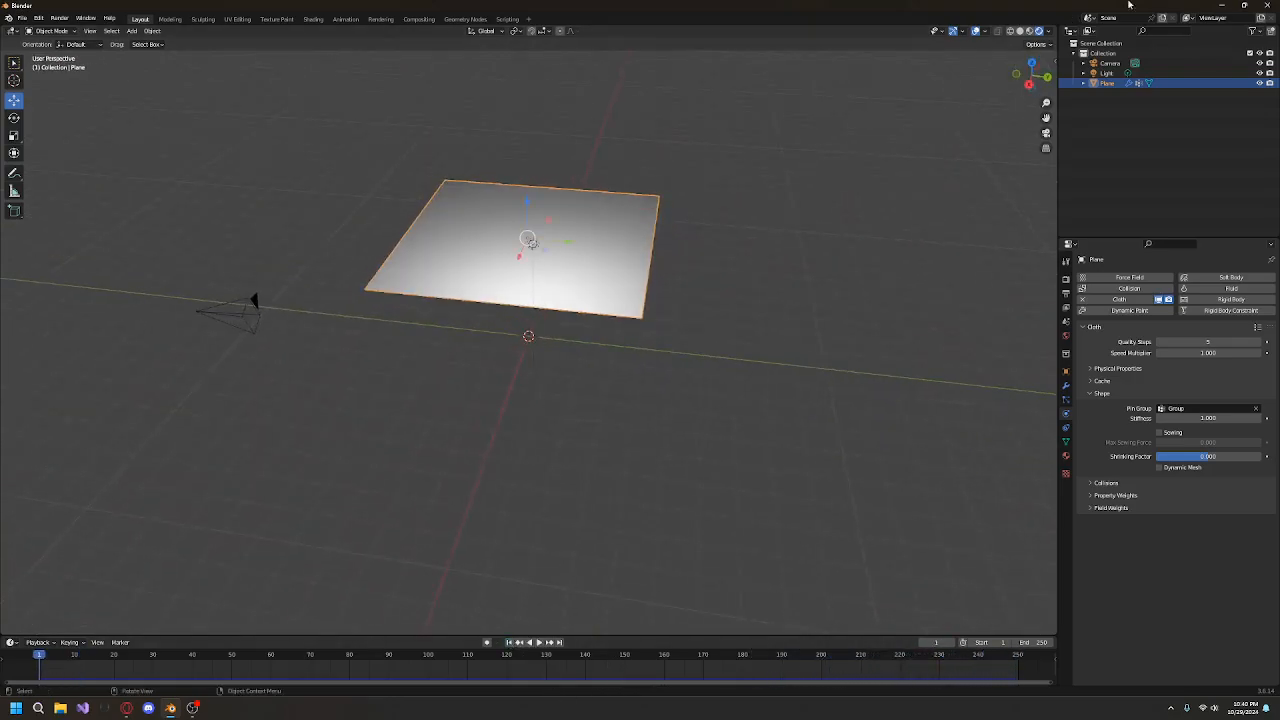
Step: Switch the viewport to solid shading and add a UV sphere at the world origin
{"action": "left_click", "coordinate": [1020, 31]}
{"action": "mouse_move", "coordinate": [485, 421]}
{"action": "middle_mouse_down"}
{"action": "mouse_move", "coordinate": [601, 426]}
{"action": "mouse_move", "coordinate": [603, 409]}
{"action": "mouse_move", "coordinate": [557, 426]}
{"action": "middle_mouse_up"}
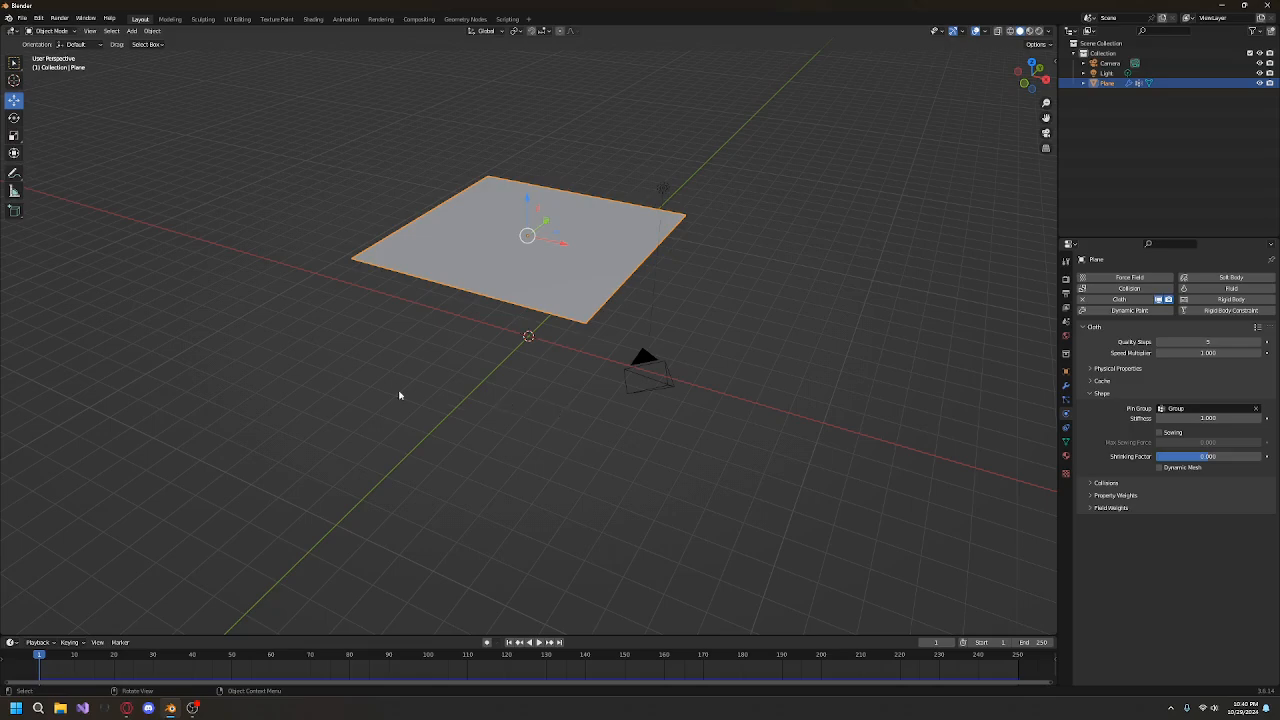
{"action": "left_click", "coordinate": [134, 34]}
{"action": "mouse_move", "coordinate": [148, 44]}
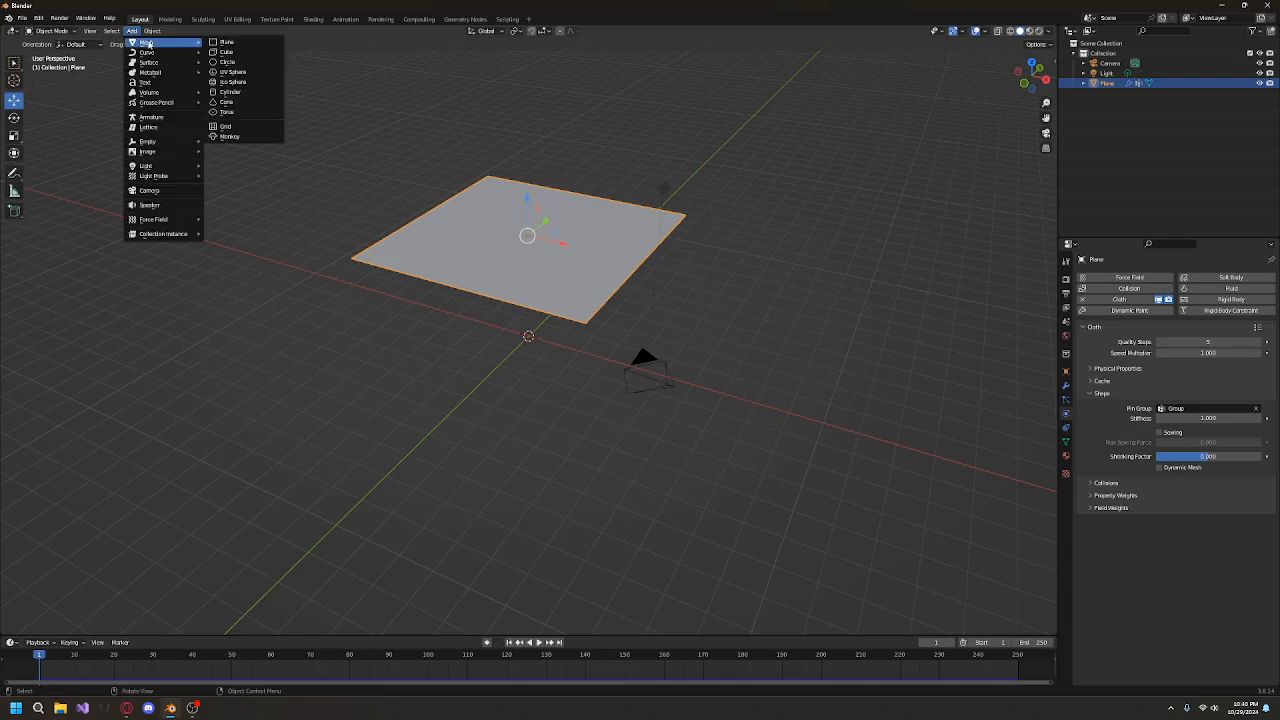
{"action": "left_click", "coordinate": [232, 72]}
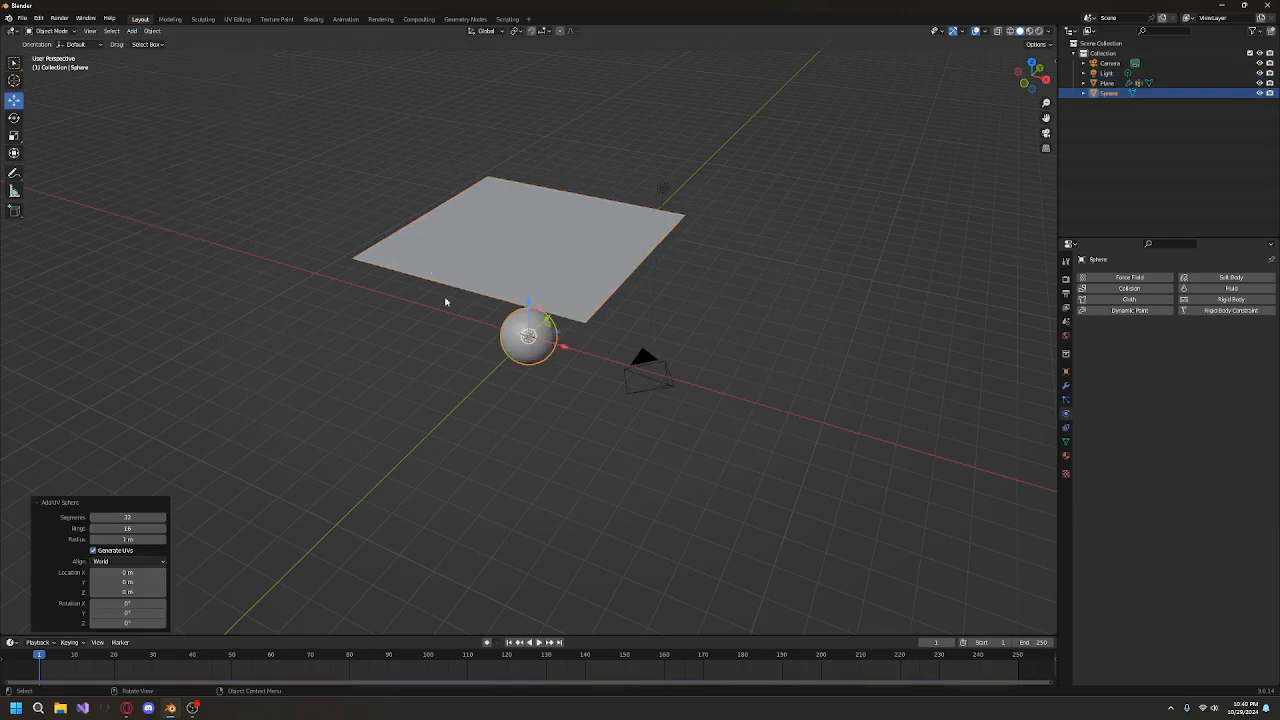
Step: Raise the sphere about 7.3 m so it floats above the plane, and scale it down uniformly to about 0.64
{"action": "left_click_drag", "start_coordinate": [528, 314], "coordinate": [547, 108]}
{"action": "mouse_move", "coordinate": [727, 249]}
{"action": "middle_mouse_down"}
{"action": "mouse_move", "coordinate": [717, 266]}
{"action": "mouse_move", "coordinate": [743, 260]}
{"action": "middle_mouse_up"}
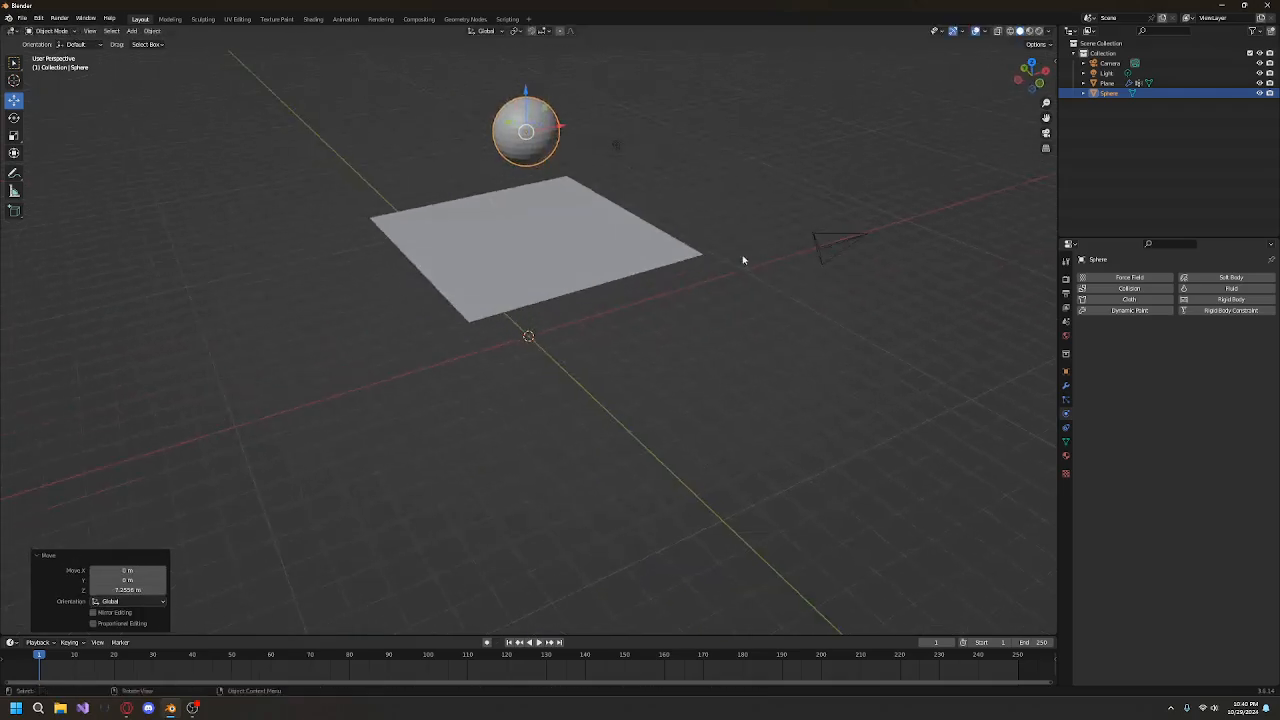
{"action": "middle_click_drag", "start_coordinate": [694, 203], "coordinate": [657, 203]}
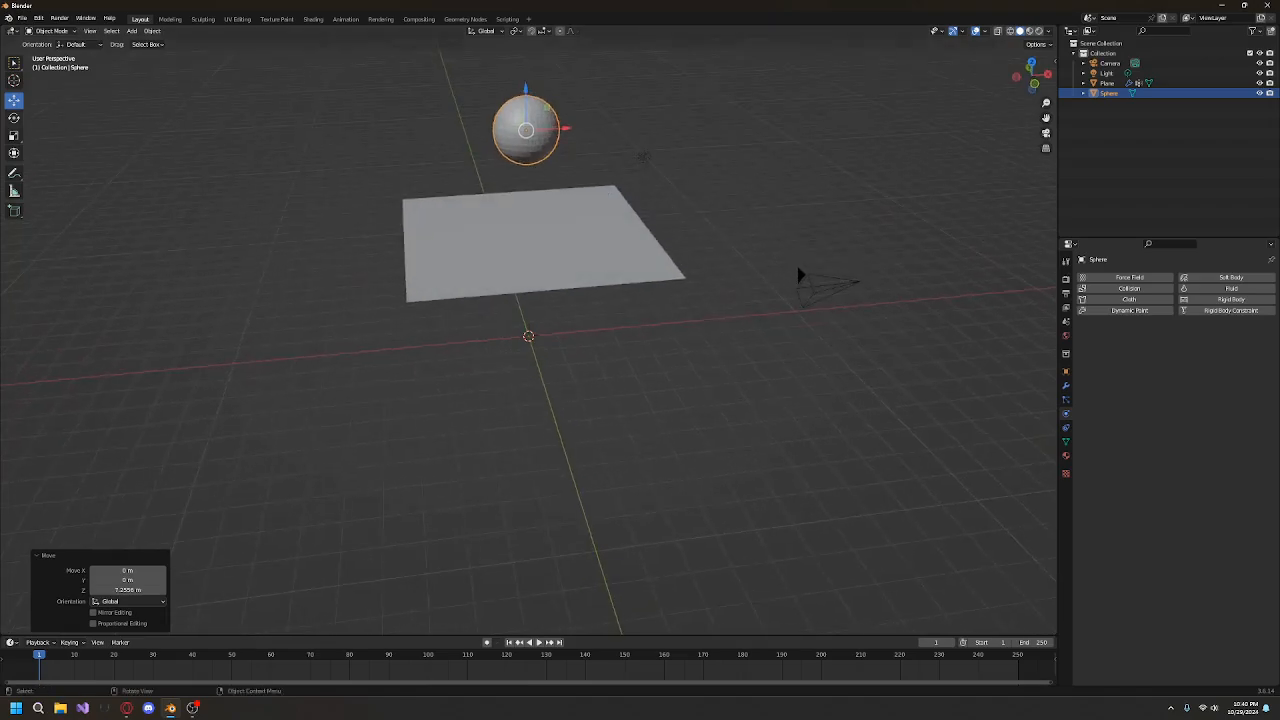
{"action": "left_click", "coordinate": [14, 136]}
{"action": "left_click_drag", "start_coordinate": [522, 172], "coordinate": [505, 150]}
{"action": "middle_click_drag", "start_coordinate": [720, 200], "coordinate": [625, 219]}
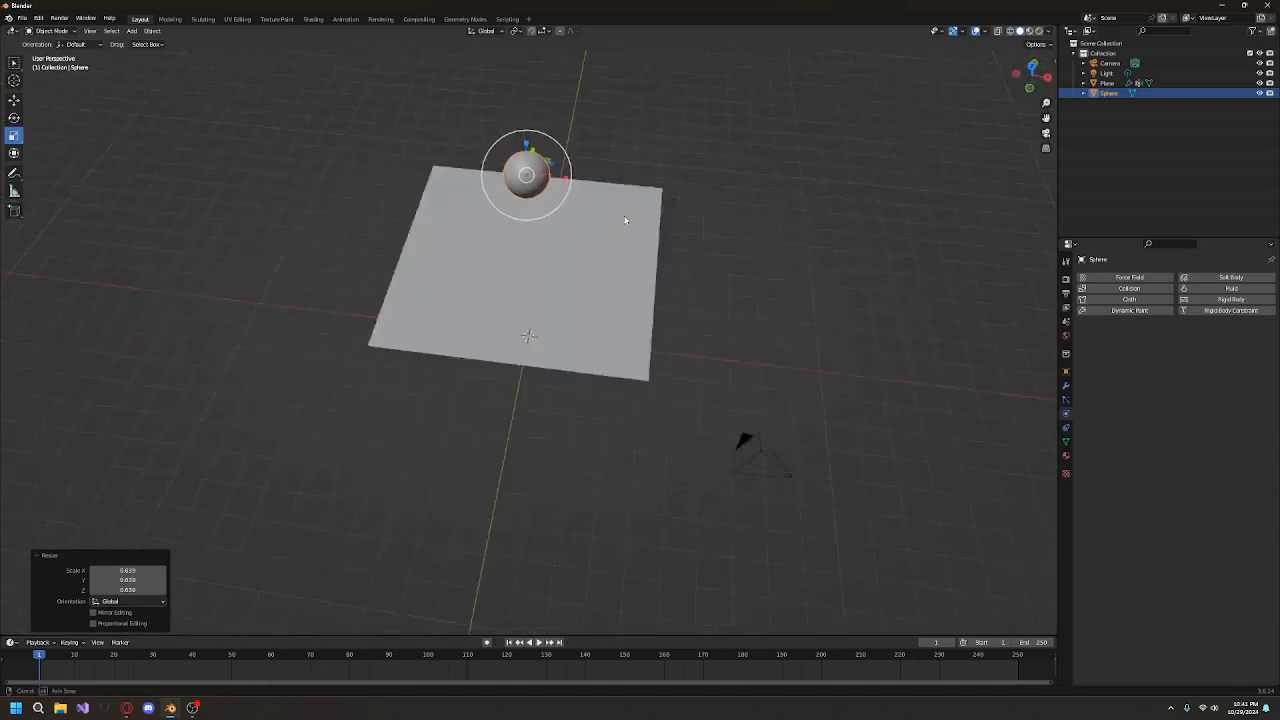
Step: Move the sphere down closer to the plane and sideways so it hovers off-centre above the cloth
{"action": "left_click", "coordinate": [15, 101]}
{"action": "left_click_drag", "start_coordinate": [526, 147], "coordinate": [626, 188]}
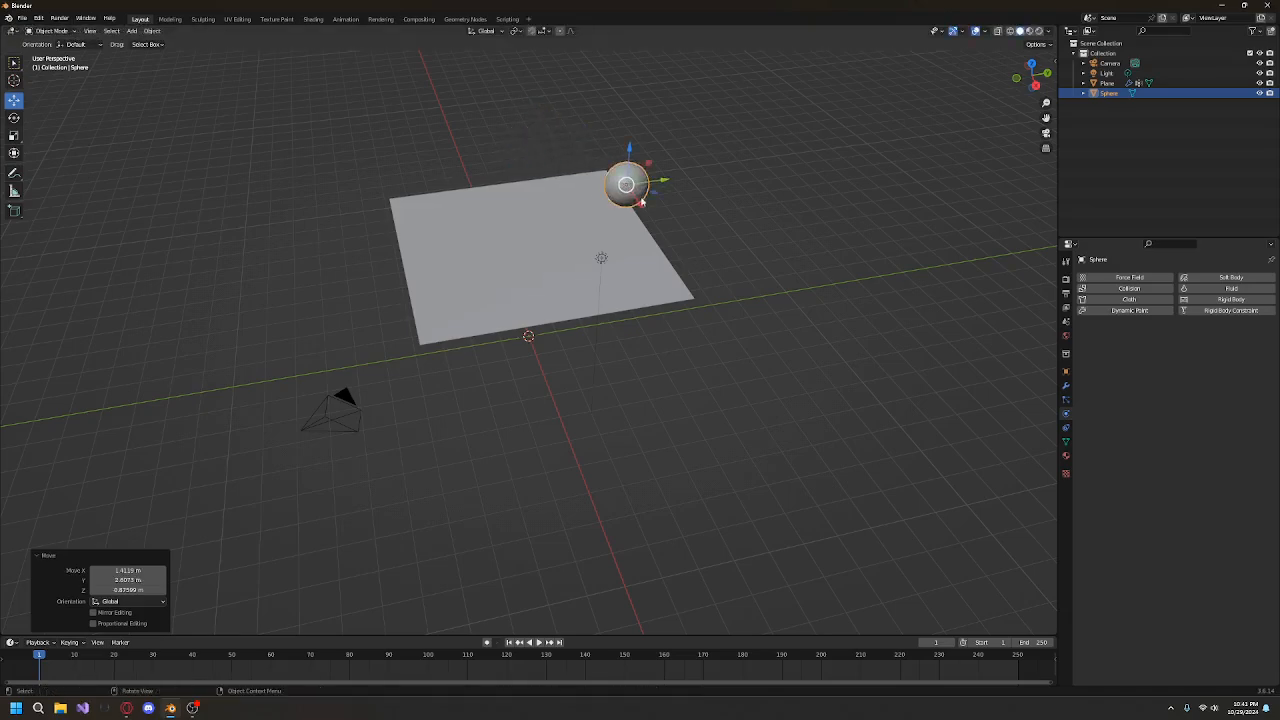
{"action": "middle_click_drag", "start_coordinate": [626, 188], "coordinate": [820, 194]}
Step: Add cloth physics to the sphere and set its vertex mass to 1 kg
{"action": "left_click", "coordinate": [1129, 299]}
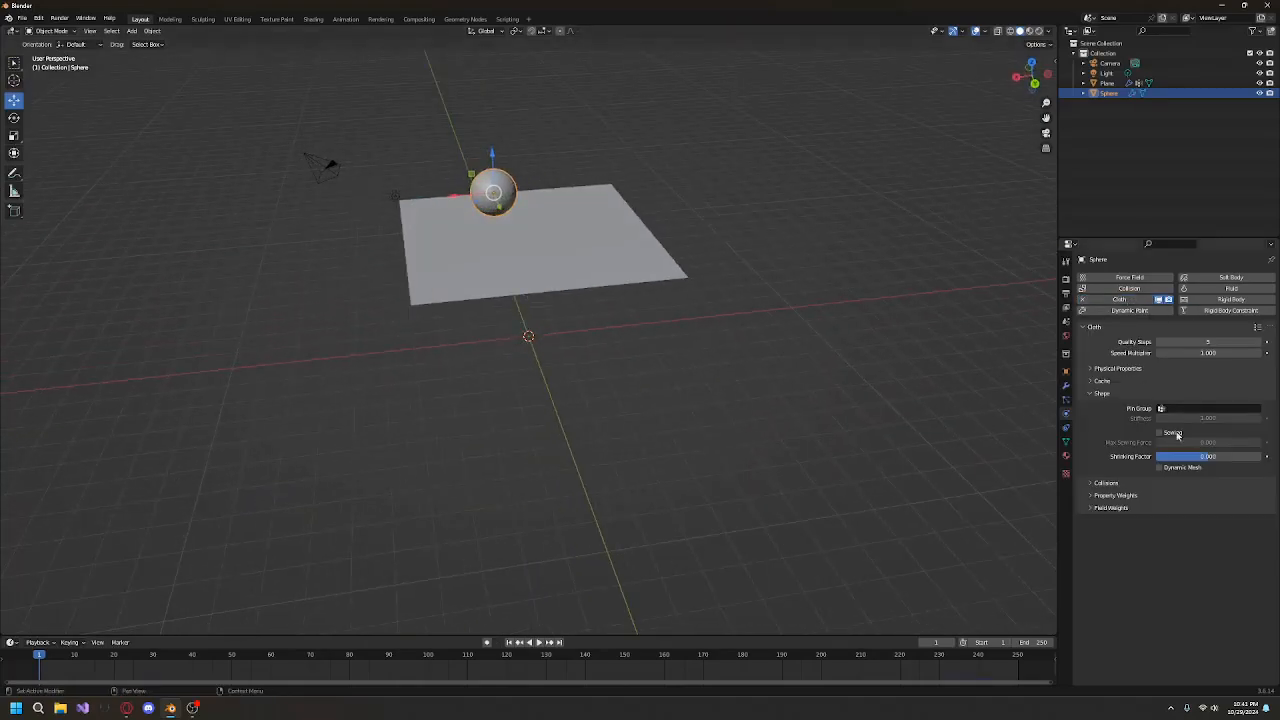
{"action": "left_click", "coordinate": [1102, 393]}
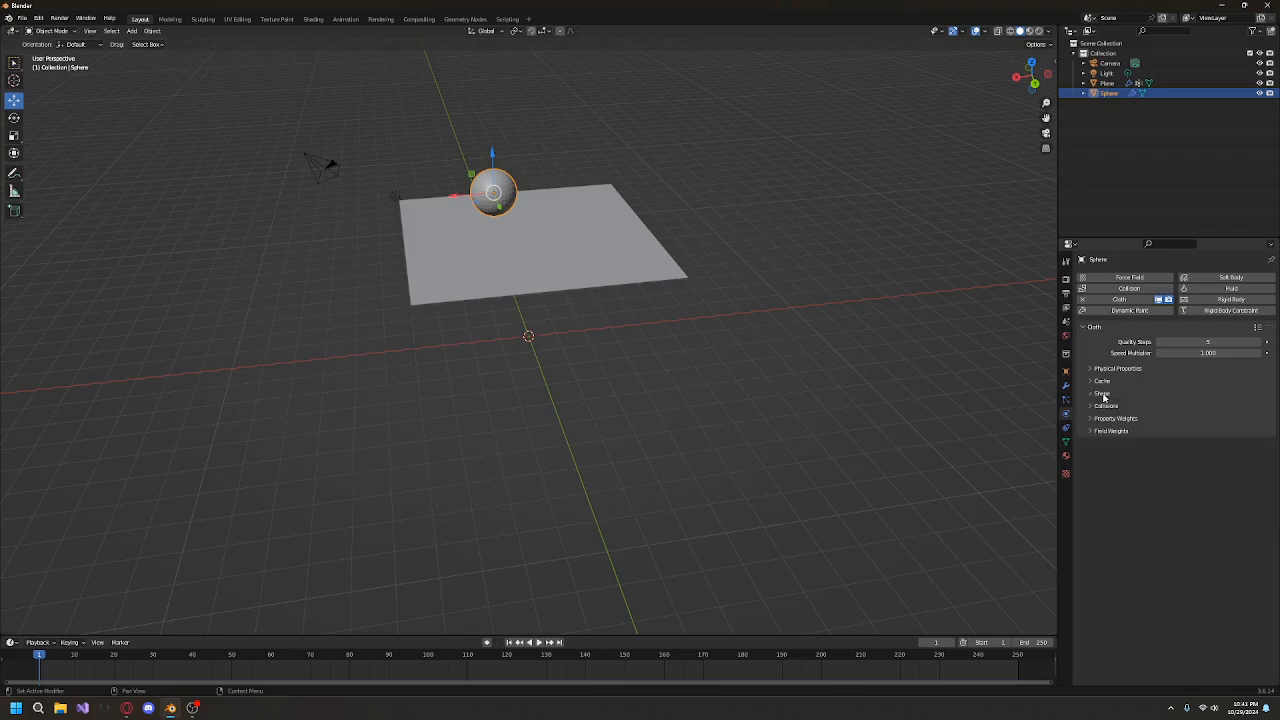
{"action": "left_click", "coordinate": [1109, 369]}
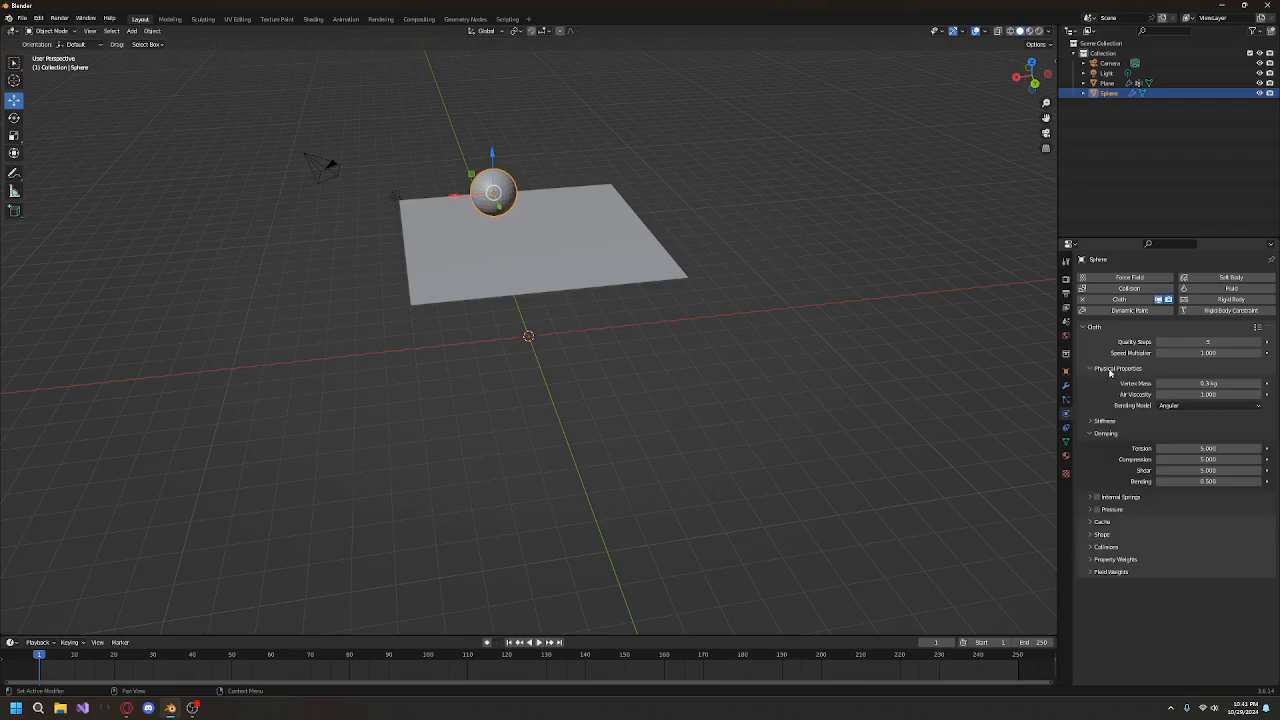
{"action": "left_click_drag", "start_coordinate": [1208, 383], "coordinate": [1240, 383]}
Step: Expand the sphere's Cache, Shape and Collisions settings and enable self collisions on its cloth
{"action": "left_click", "coordinate": [1101, 523]}
{"action": "scroll", "coordinate": [1103, 532], "scroll_direction": "down", "scroll_amount": 1}
{"action": "left_click", "coordinate": [1102, 643]}
{"action": "scroll", "coordinate": [1111, 632], "scroll_direction": "down", "scroll_amount": 3}
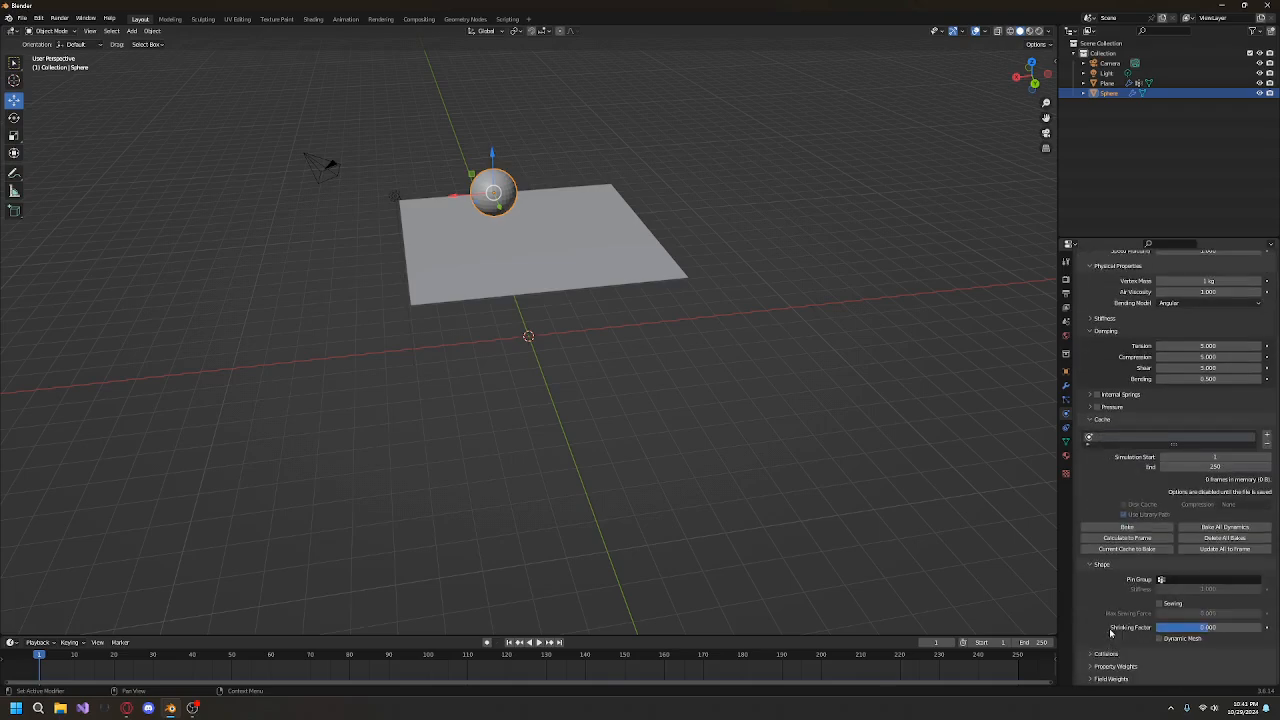
{"action": "left_click", "coordinate": [1107, 653]}
{"action": "scroll", "coordinate": [1110, 638], "scroll_direction": "down", "scroll_amount": 6}
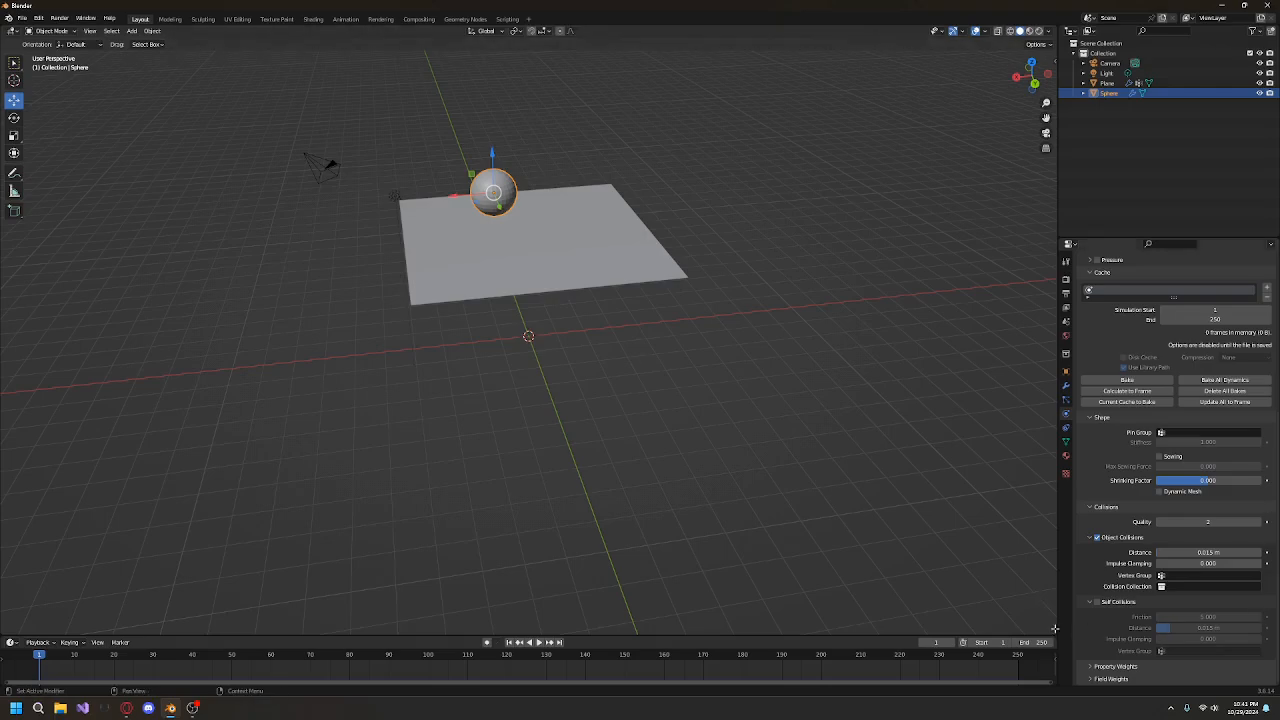
{"action": "left_click", "coordinate": [1097, 602]}
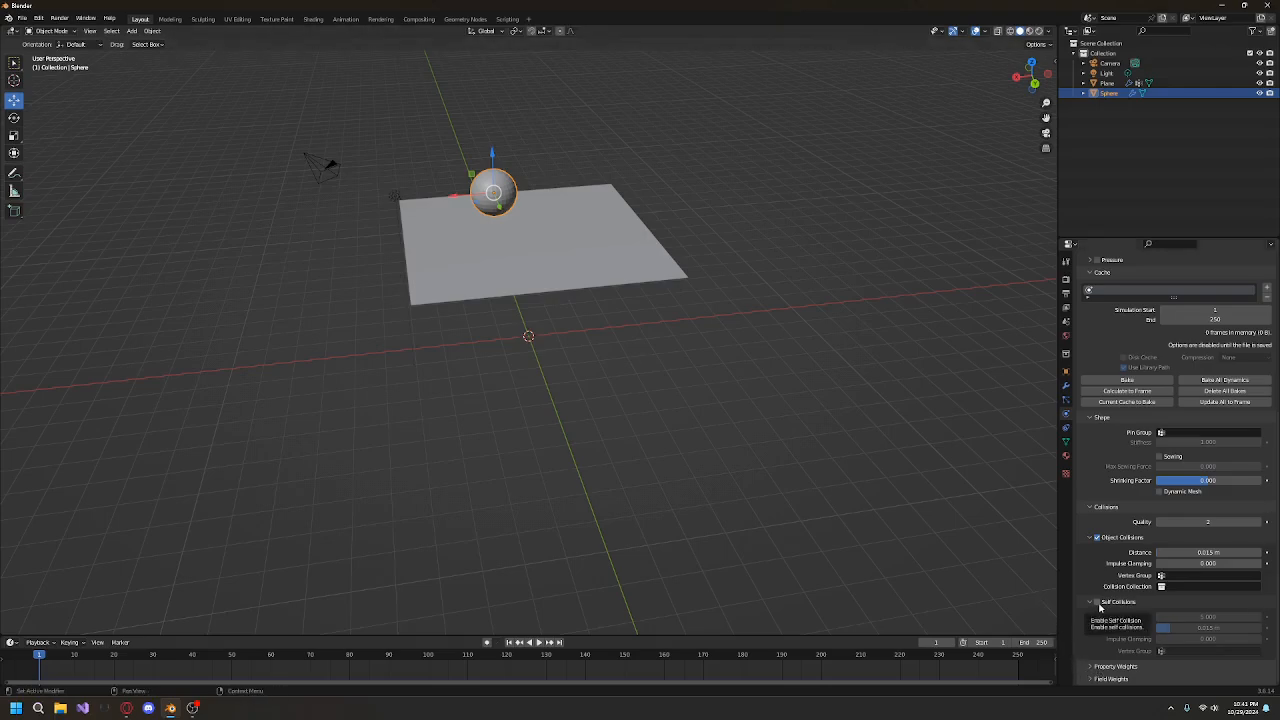
Step: Expand the sphere's property weights and field weights and look through all of its cloth settings
{"action": "left_click", "coordinate": [1114, 667]}
{"action": "scroll", "coordinate": [1118, 650], "scroll_direction": "down", "scroll_amount": 5}
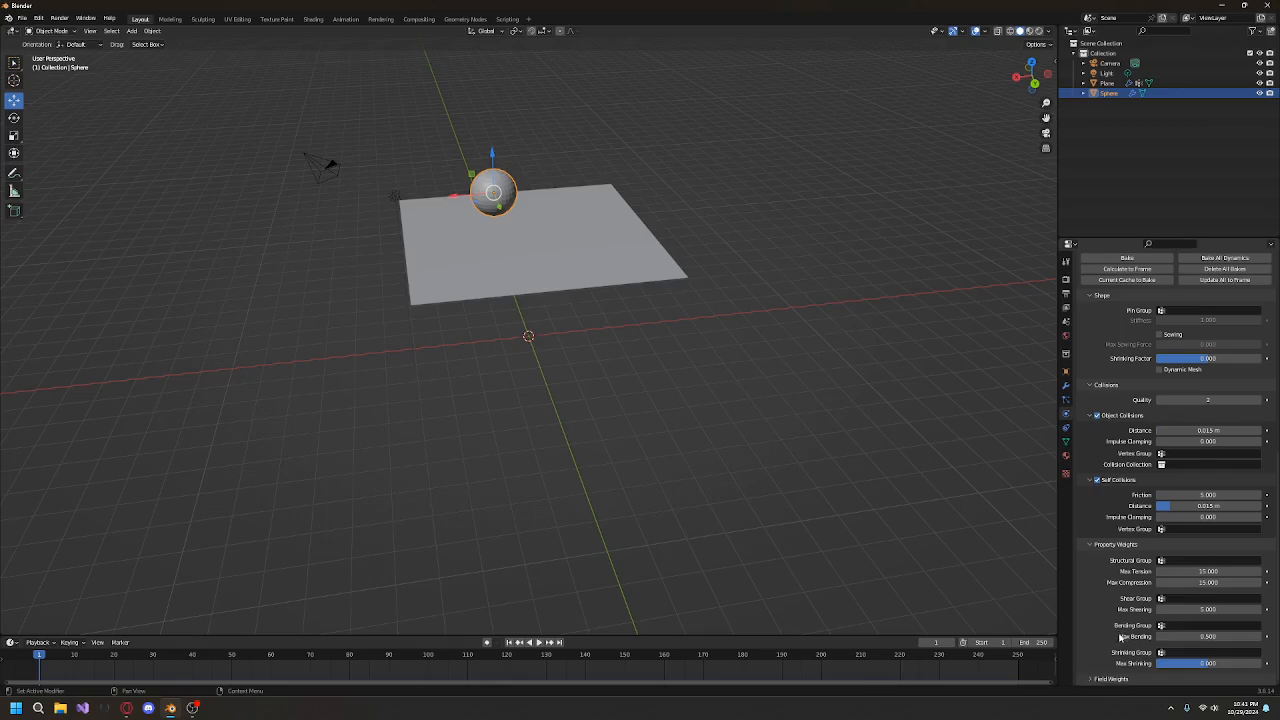
{"action": "left_click", "coordinate": [1110, 679]}
{"action": "scroll", "coordinate": [1116, 612], "scroll_direction": "down", "scroll_amount": 6}
{"action": "scroll", "coordinate": [1130, 590], "scroll_direction": "up", "scroll_amount": 4}
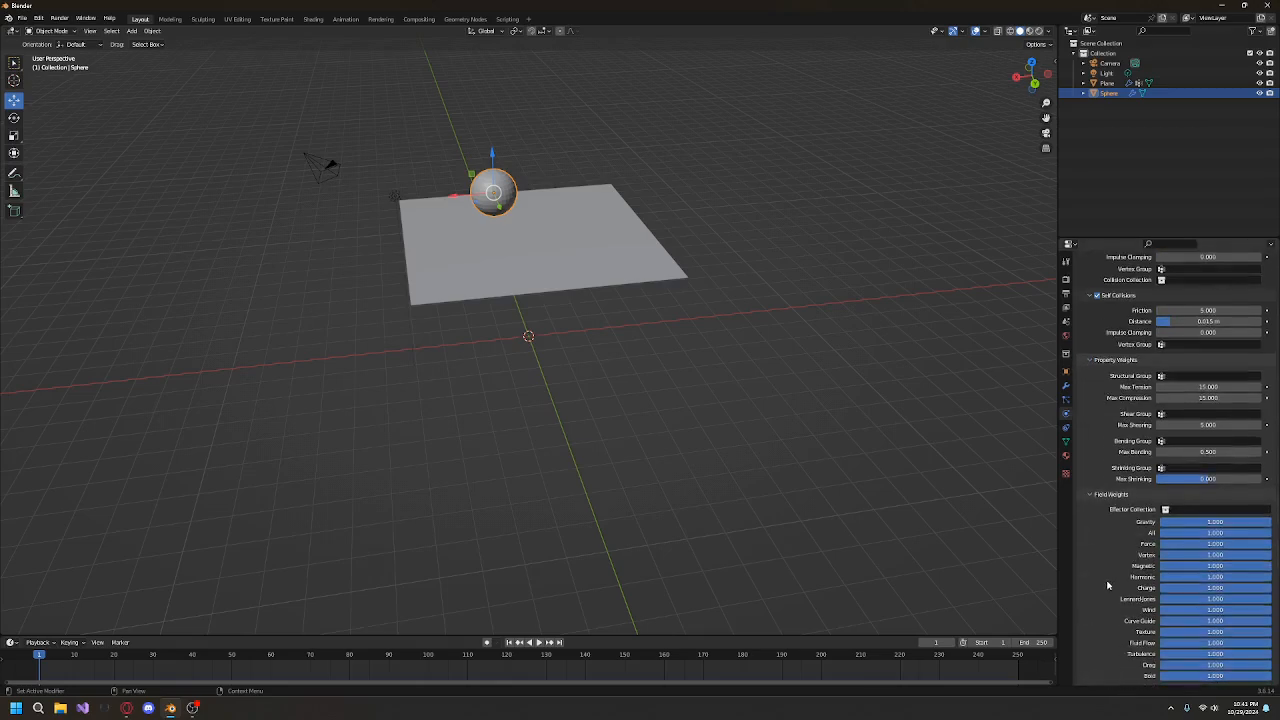
{"action": "scroll", "coordinate": [1112, 545], "scroll_direction": "up", "scroll_amount": 6}
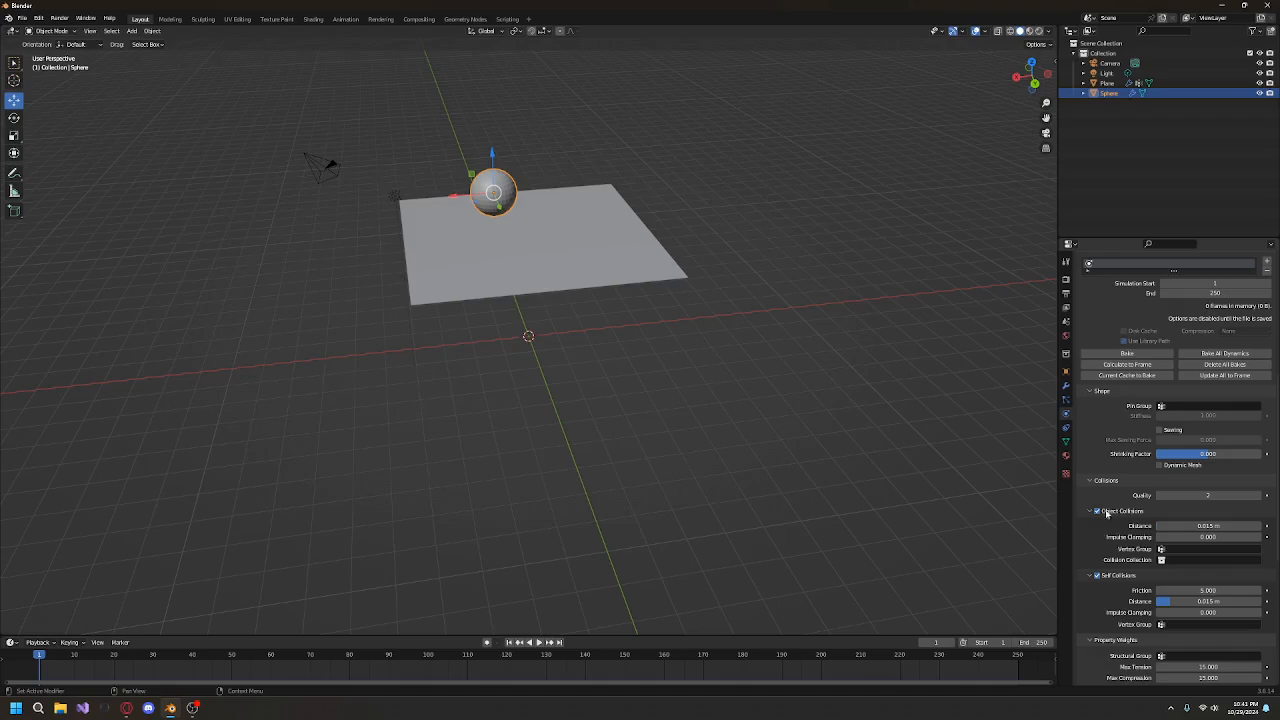
{"action": "scroll", "coordinate": [1107, 508], "scroll_direction": "up", "scroll_amount": 11}
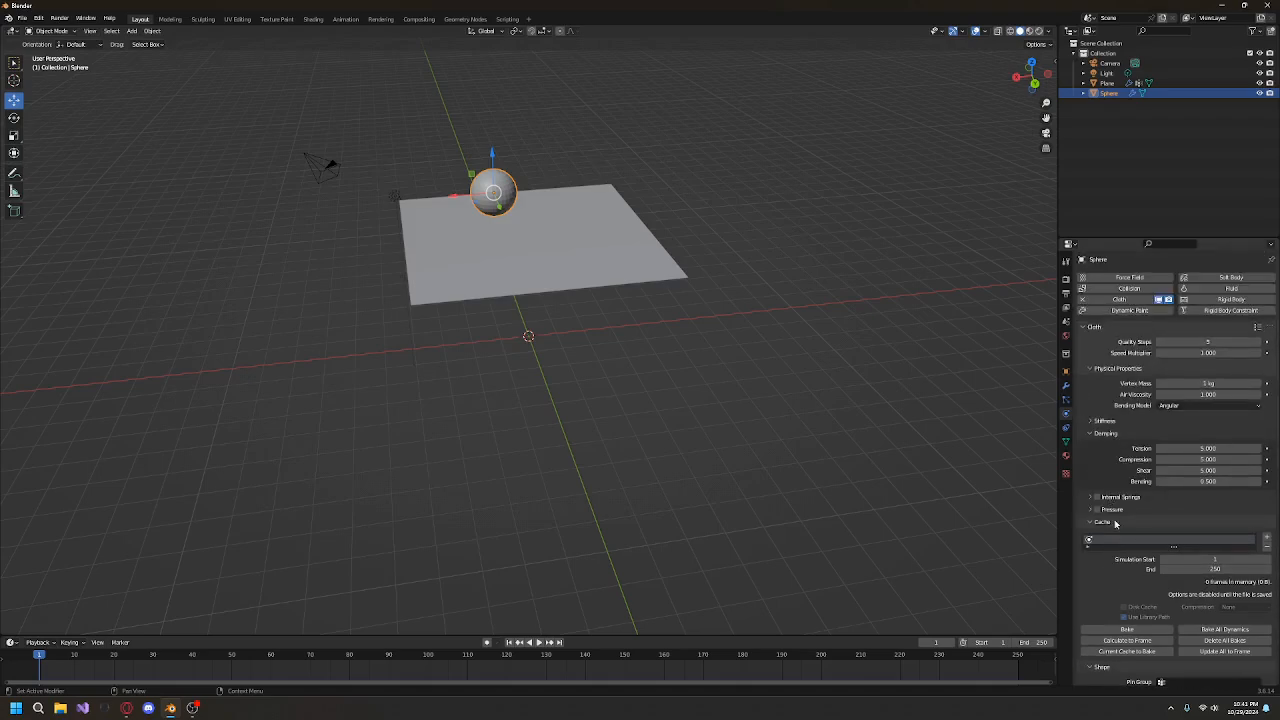
{"action": "scroll", "coordinate": [1116, 545], "scroll_direction": "down", "scroll_amount": 5}
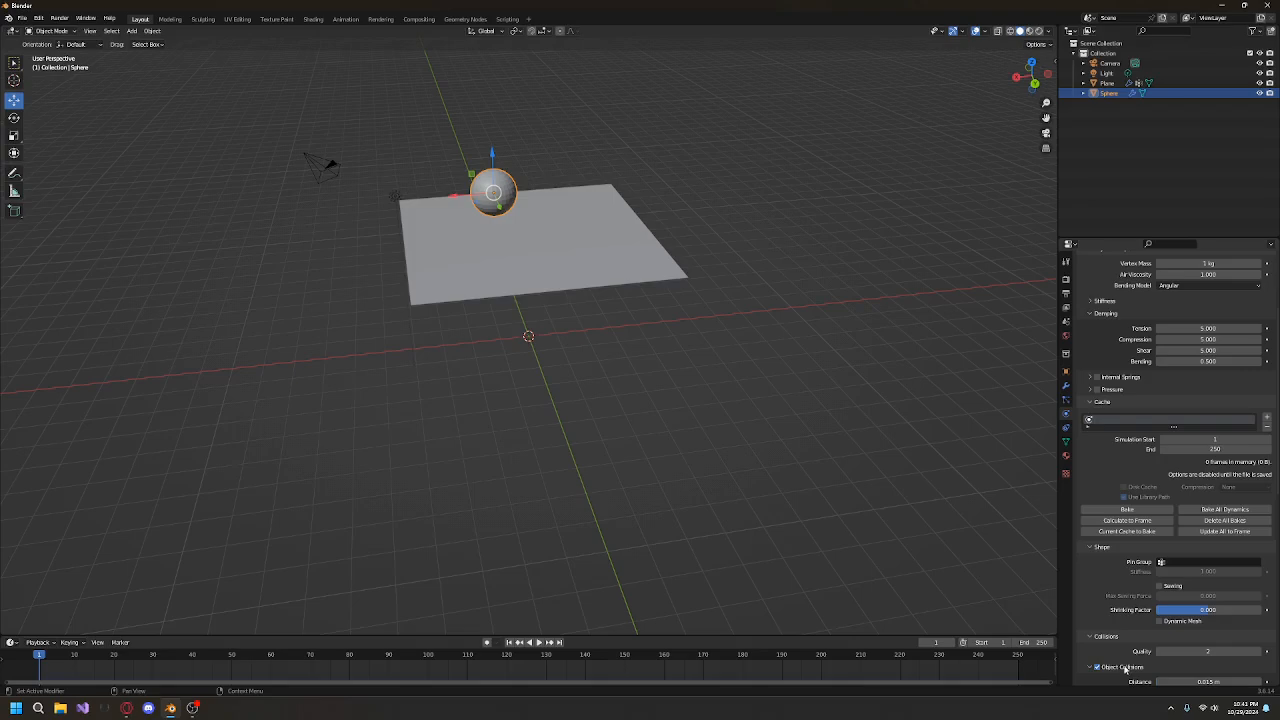
{"action": "scroll", "coordinate": [1126, 669], "scroll_direction": "down", "scroll_amount": 4}
{"action": "scroll", "coordinate": [1098, 575], "scroll_direction": "down", "scroll_amount": 7}
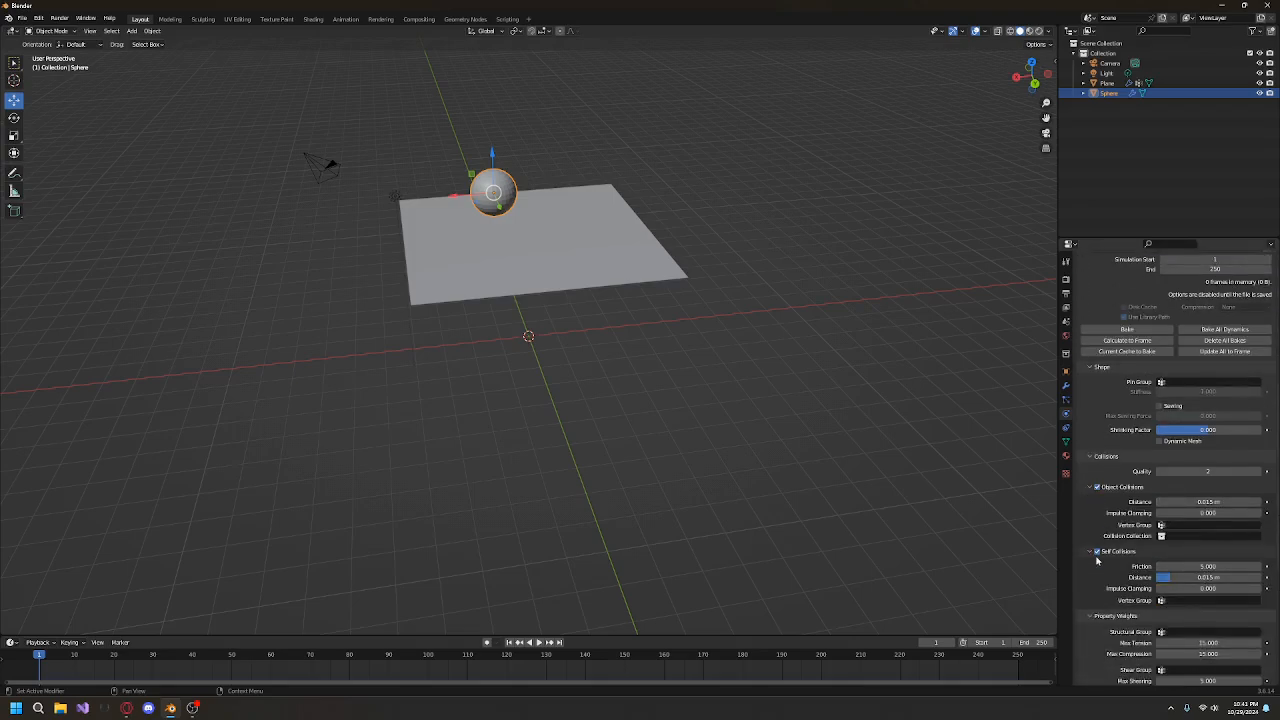
Step: Collapse the sphere's field weights, then enable pressure on its cloth and set the pressure to about 30.1
{"action": "scroll", "coordinate": [1103, 546], "scroll_direction": "down", "scroll_amount": 4}
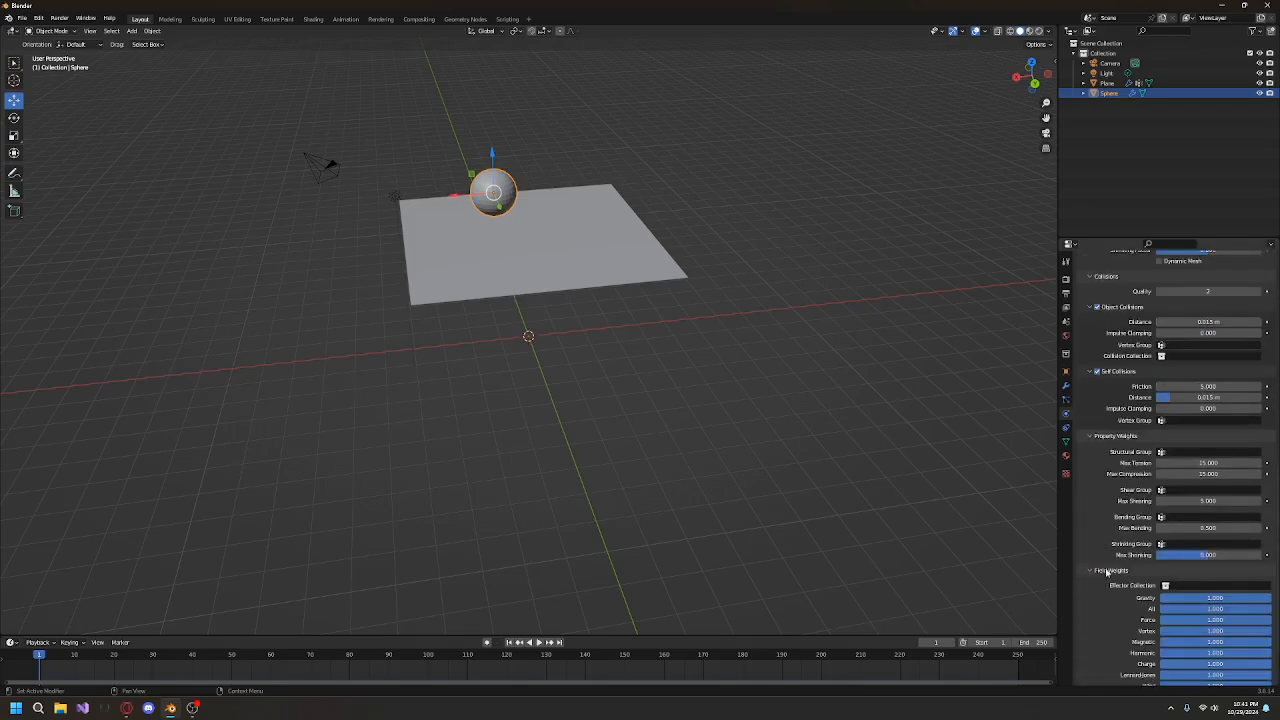
{"action": "left_click", "coordinate": [1108, 571]}
{"action": "left_click", "coordinate": [1115, 678]}
{"action": "scroll", "coordinate": [1109, 690], "scroll_direction": "down", "scroll_amount": 7}
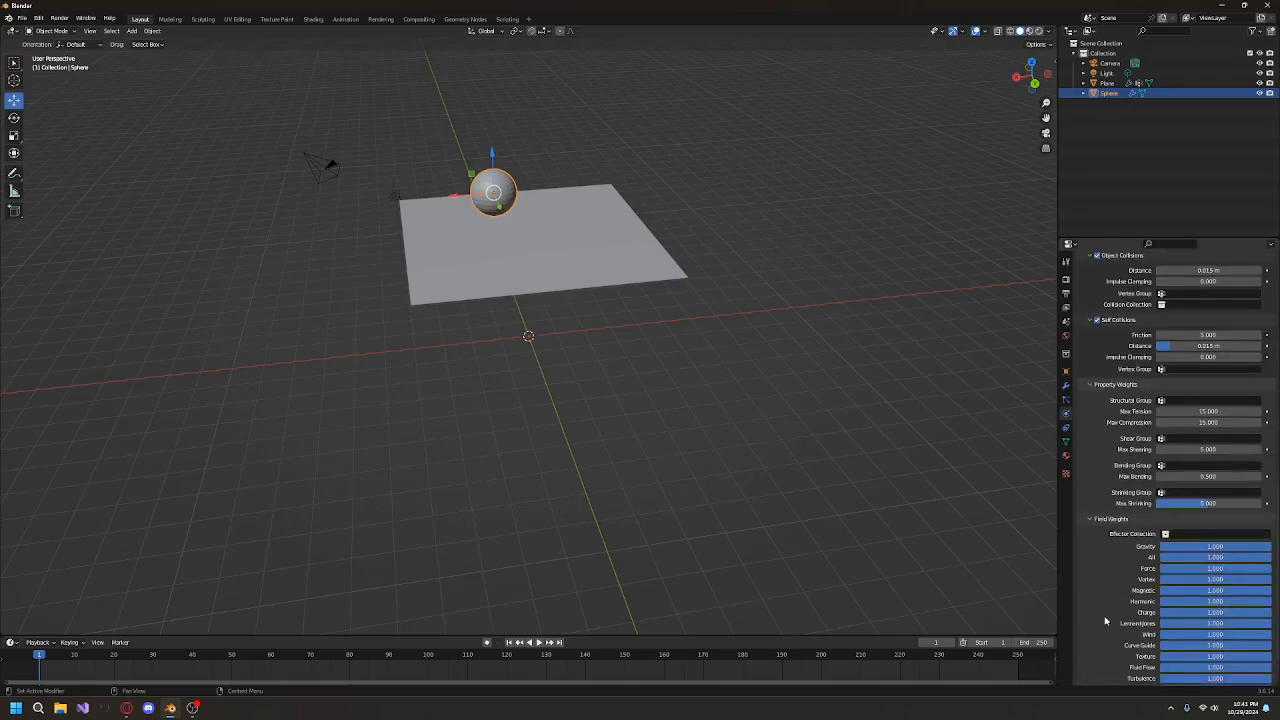
{"action": "left_click", "coordinate": [1113, 497]}
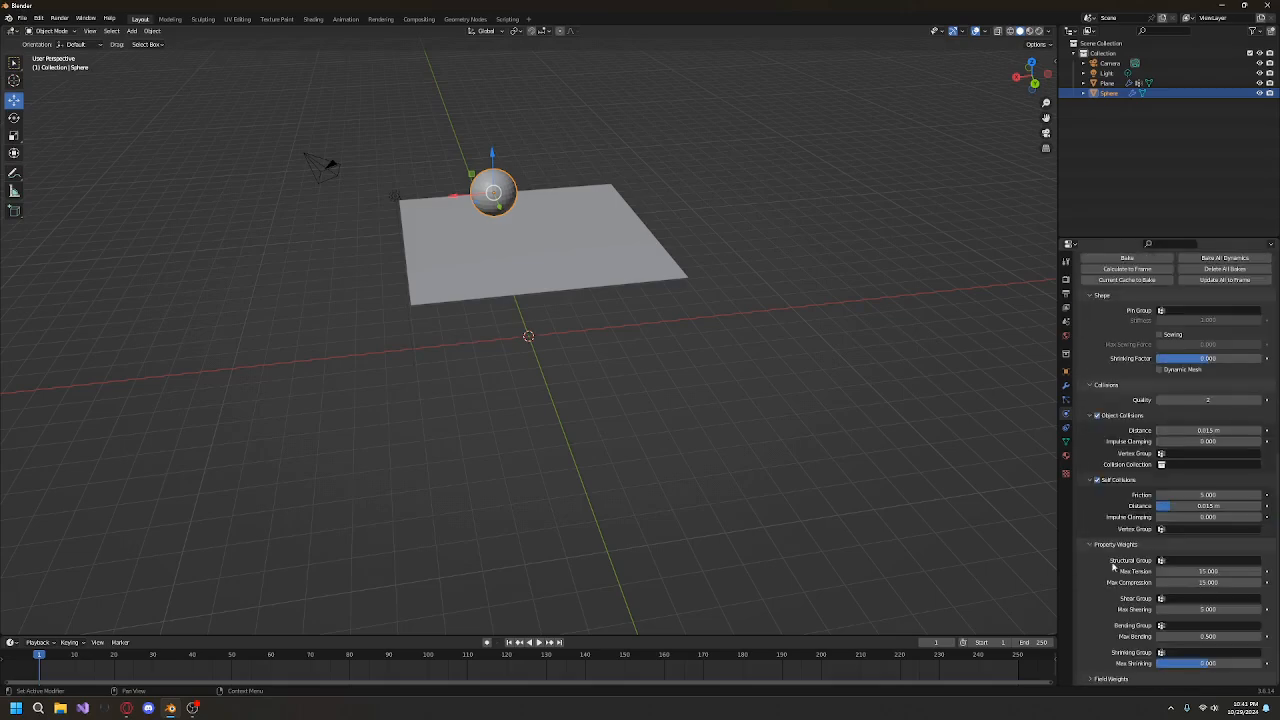
{"action": "scroll", "coordinate": [1110, 540], "scroll_direction": "up", "scroll_amount": 12}
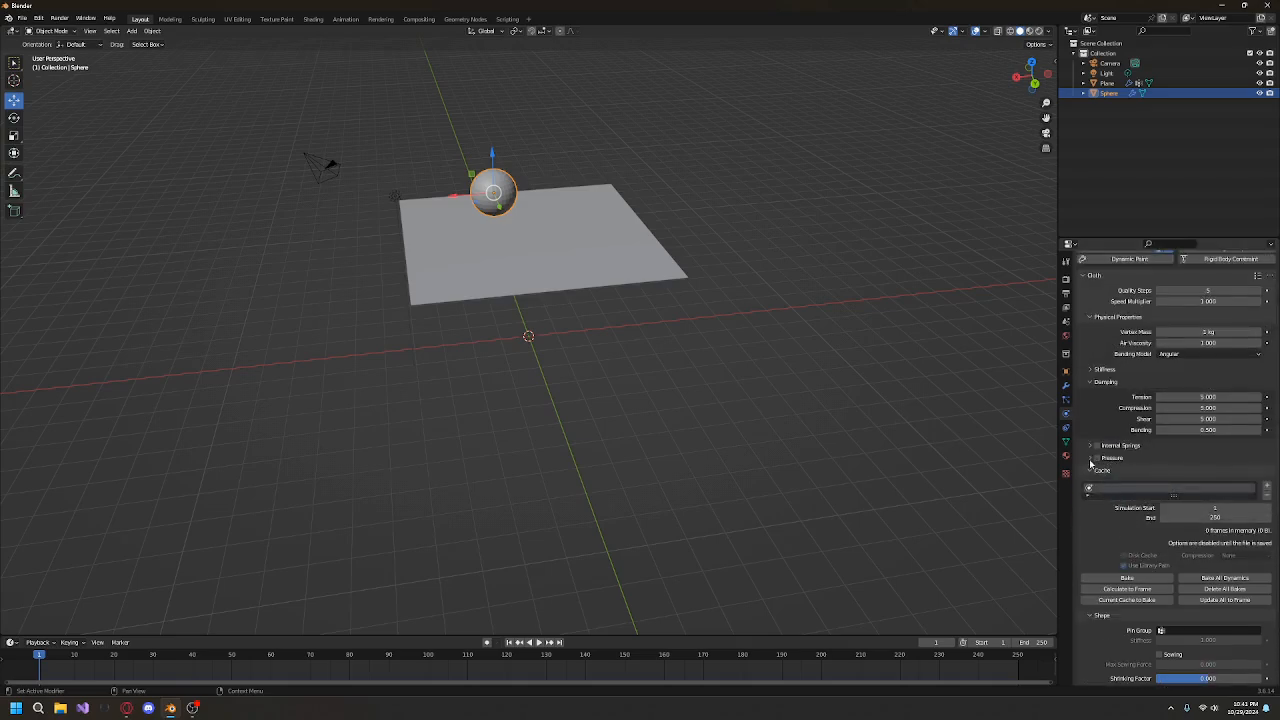
{"action": "left_click", "coordinate": [1091, 459]}
{"action": "left_click", "coordinate": [1100, 458]}
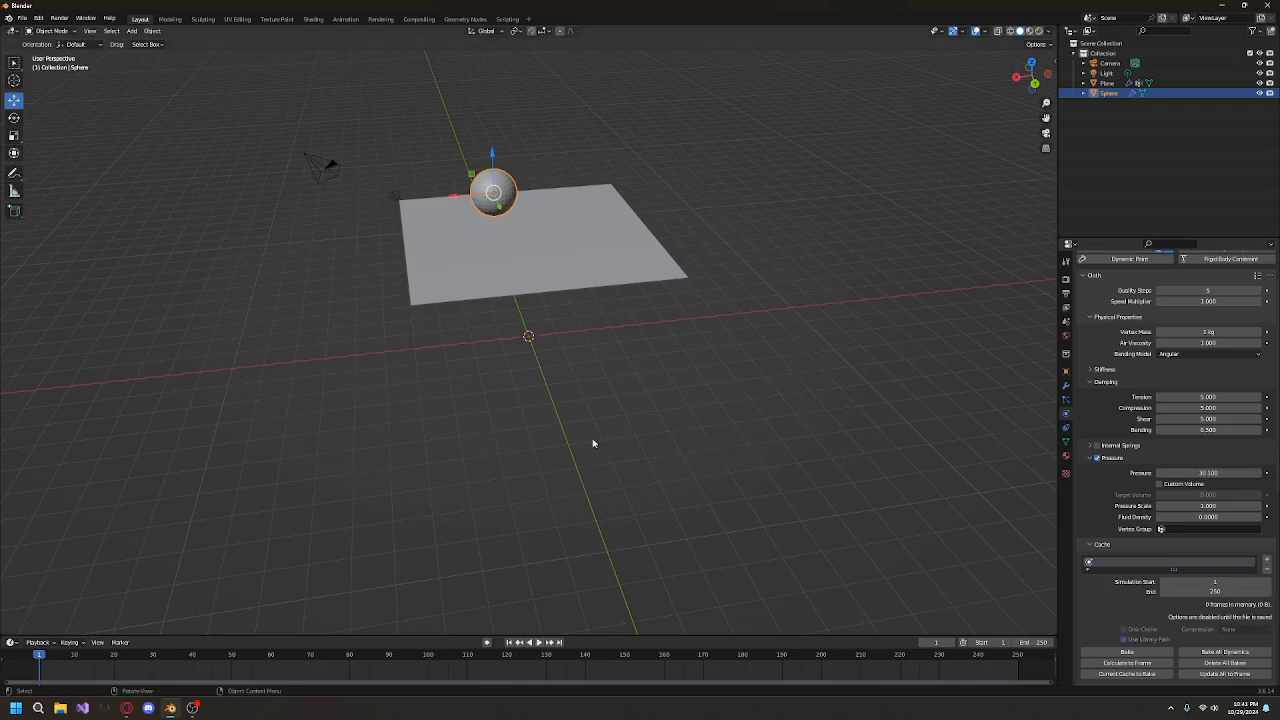
Step: Play the simulation twice to watch the sphere fall, returning to the first frame
{"action": "key", "text": "space"}
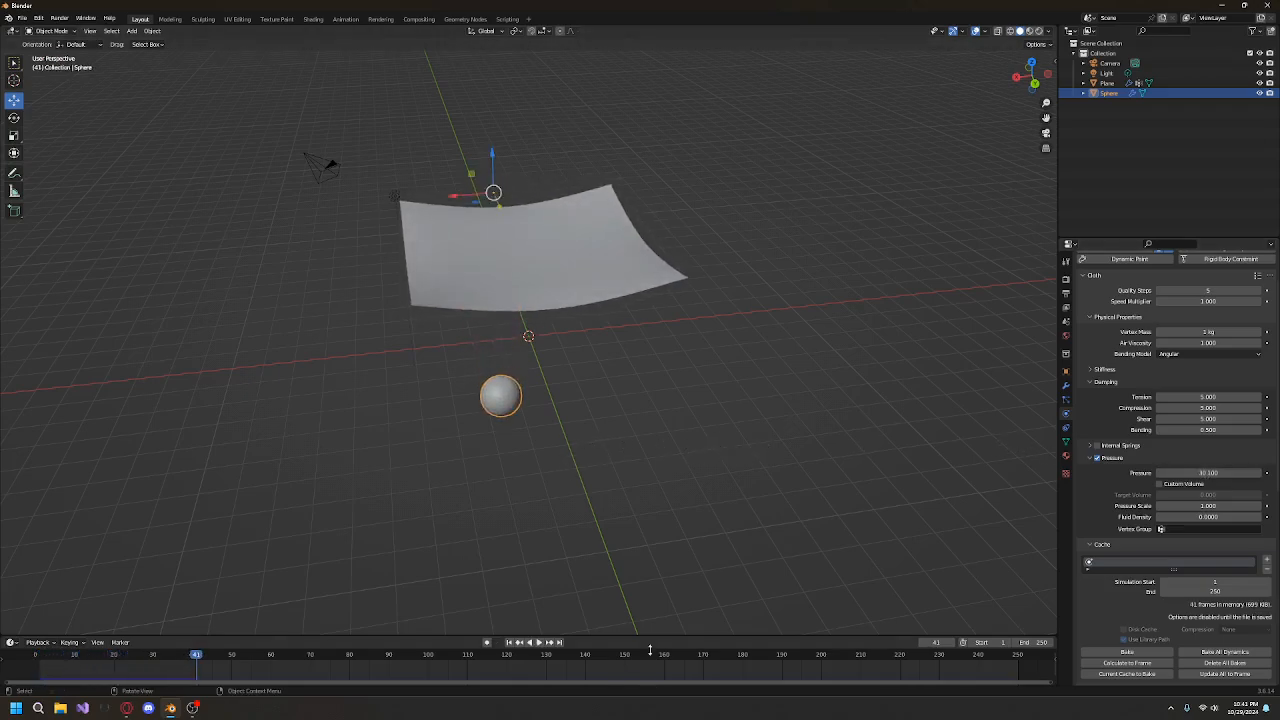
{"action": "left_click", "coordinate": [509, 643]}
{"action": "key", "text": "space"}
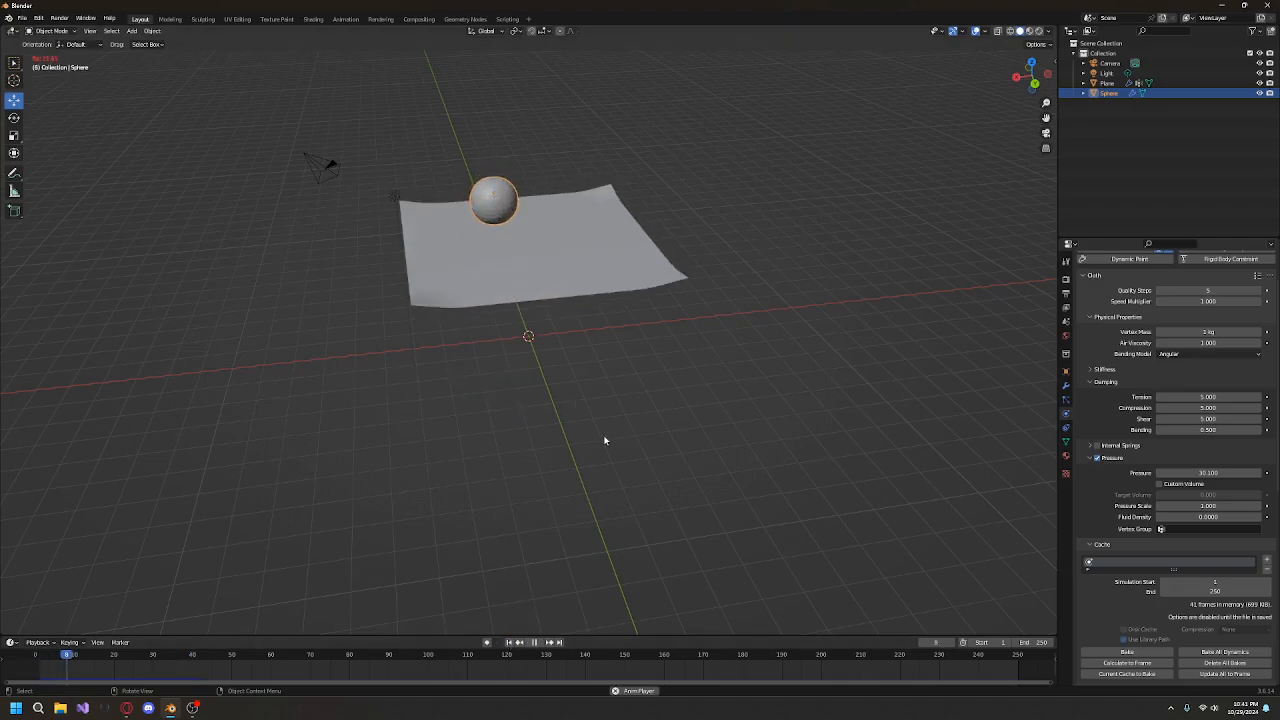
{"action": "left_click", "coordinate": [510, 643]}
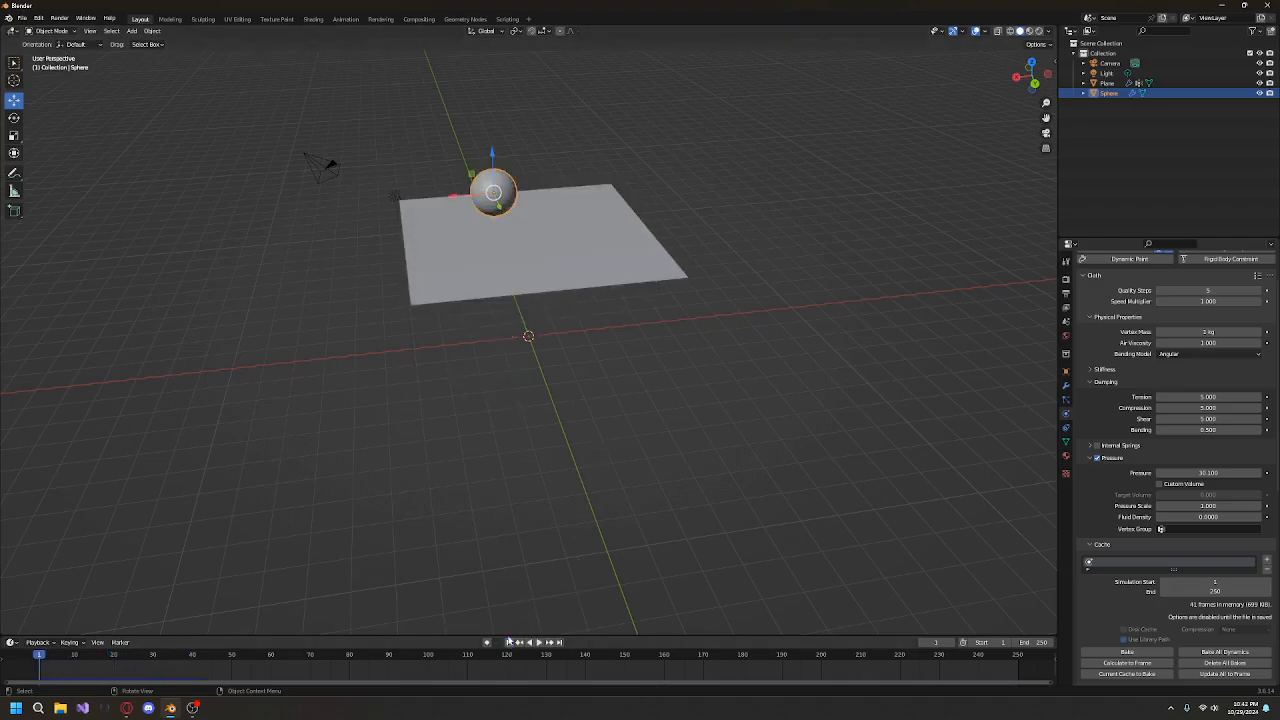
Step: Add collision physics to the sphere and replay the simulation from the first frame to test it
{"action": "scroll", "coordinate": [1160, 430], "scroll_direction": "up", "scroll_amount": 2}
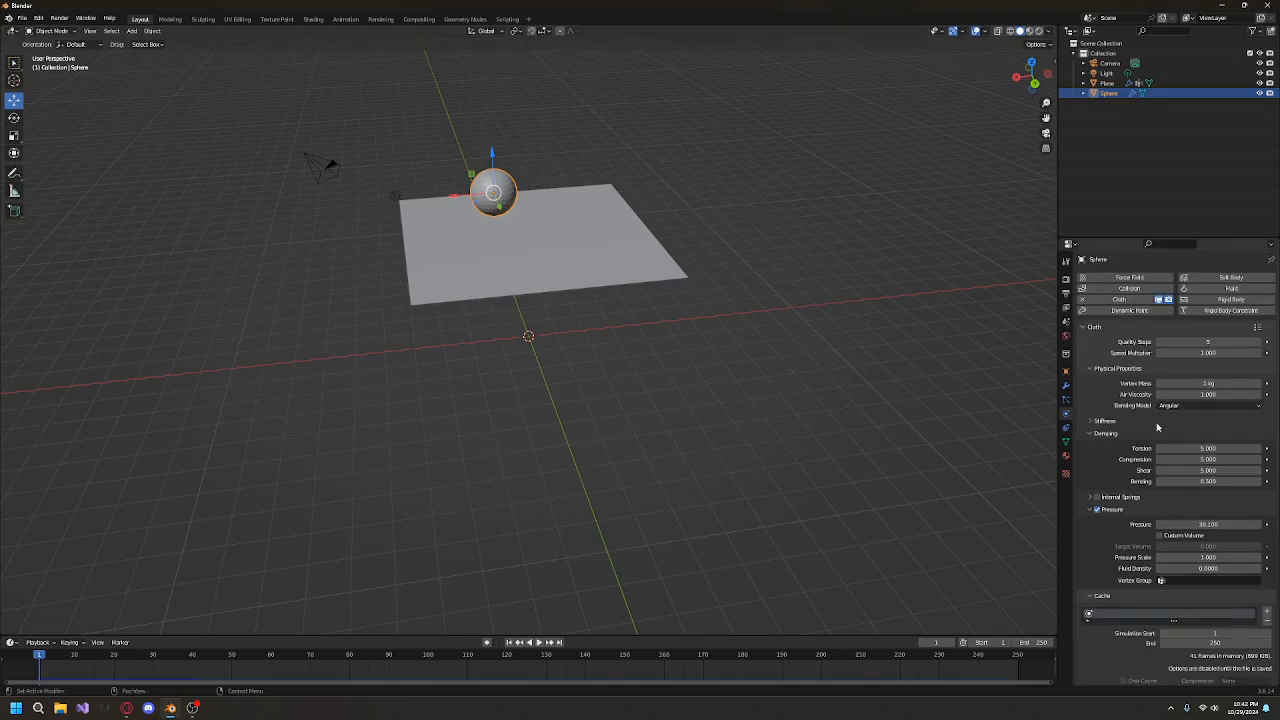
{"action": "left_click", "coordinate": [1127, 290]}
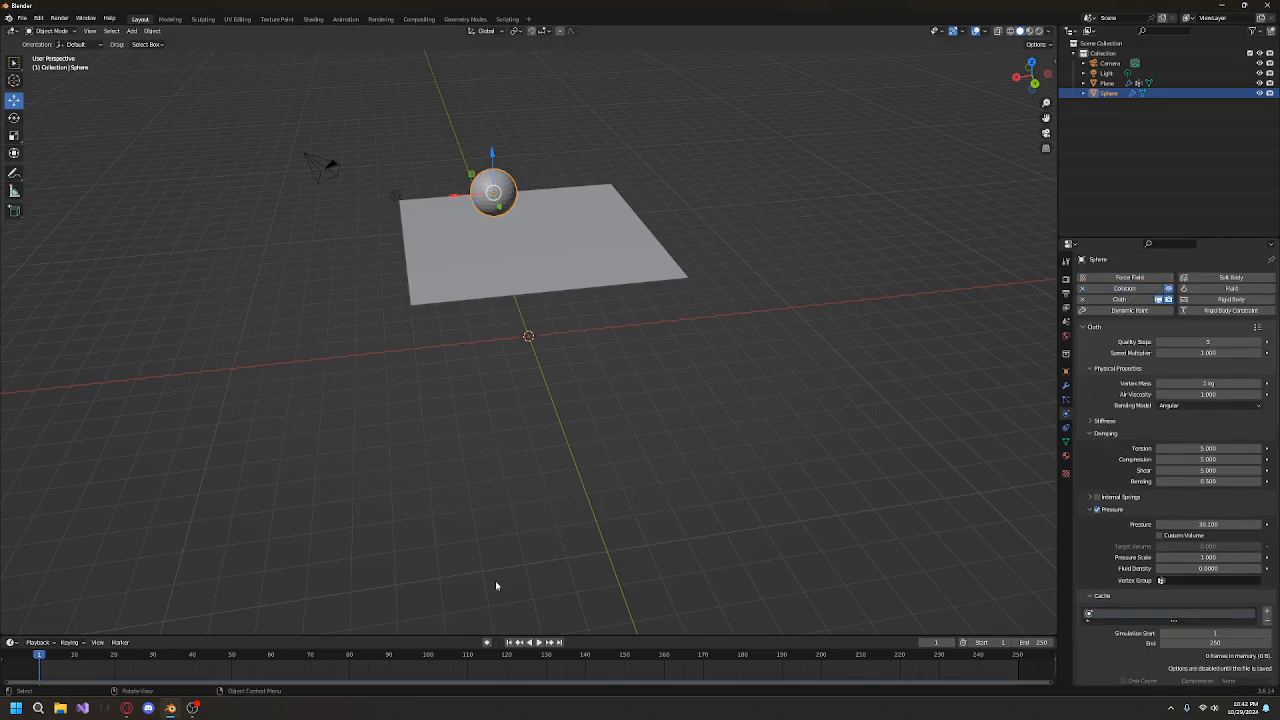
{"action": "left_click", "coordinate": [540, 642]}
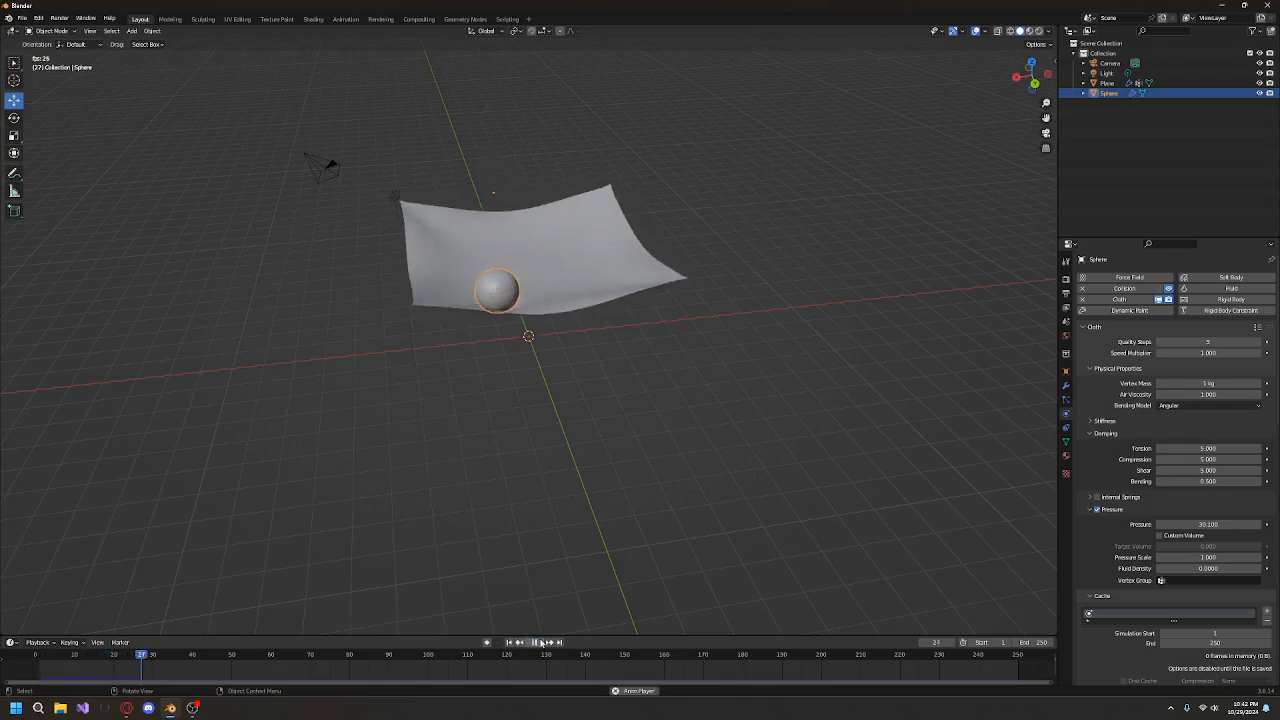
{"action": "key", "text": "space"}
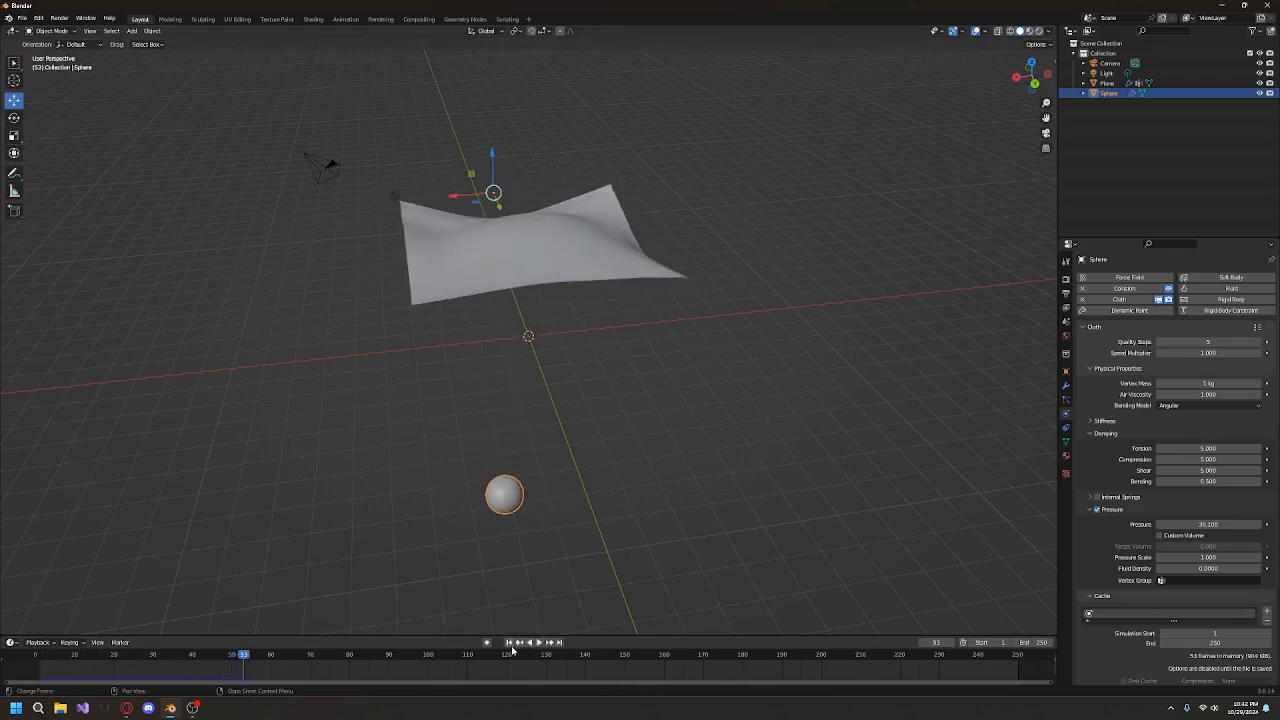
{"action": "left_click", "coordinate": [509, 642]}
{"action": "left_click", "coordinate": [540, 642]}
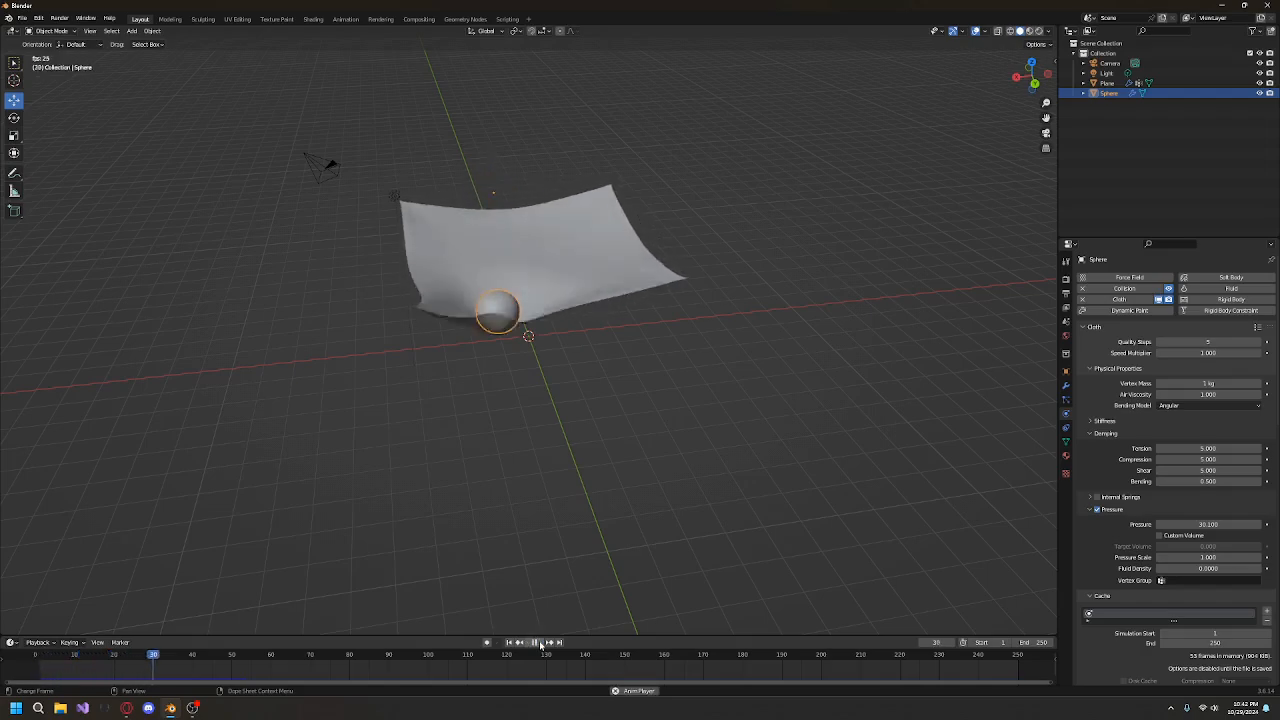
{"action": "left_click", "coordinate": [539, 643]}
{"action": "left_click", "coordinate": [509, 643]}
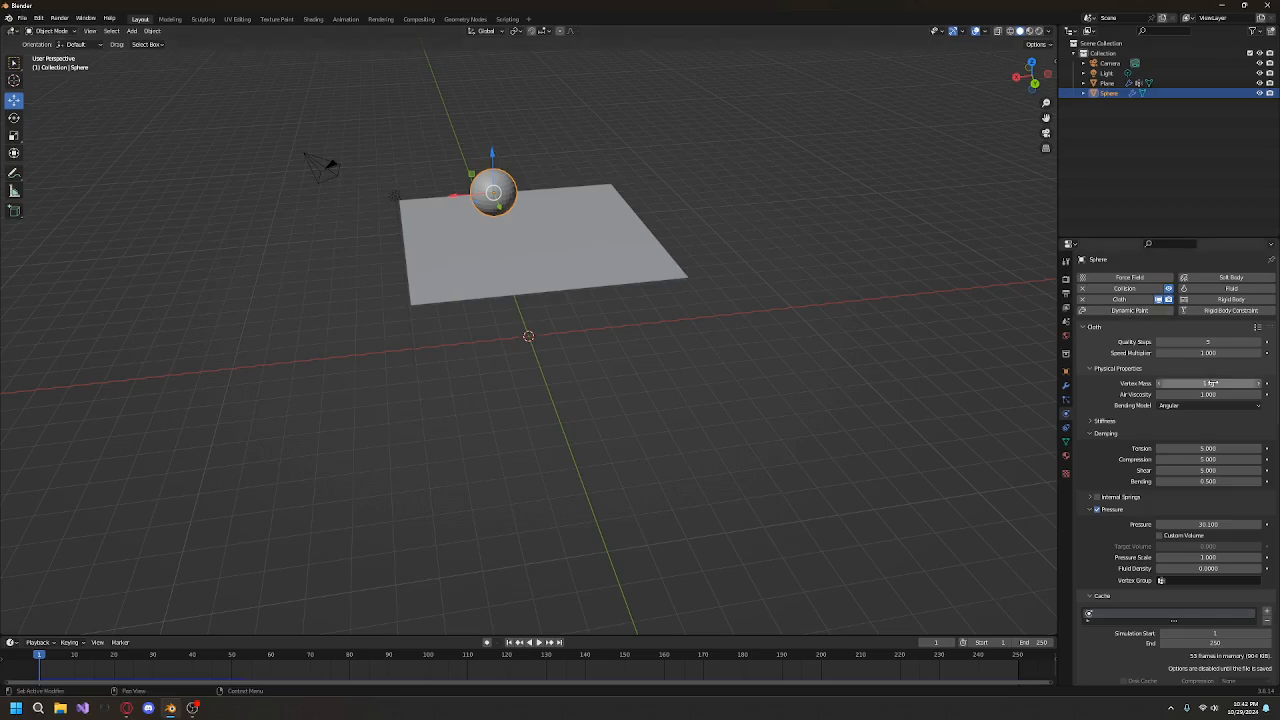
Step: Set the sphere's vertex mass to 0.2 kg and test the simulation, returning to the first frame
{"action": "left_click_drag", "start_coordinate": [1208, 383], "coordinate": [1160, 383]}
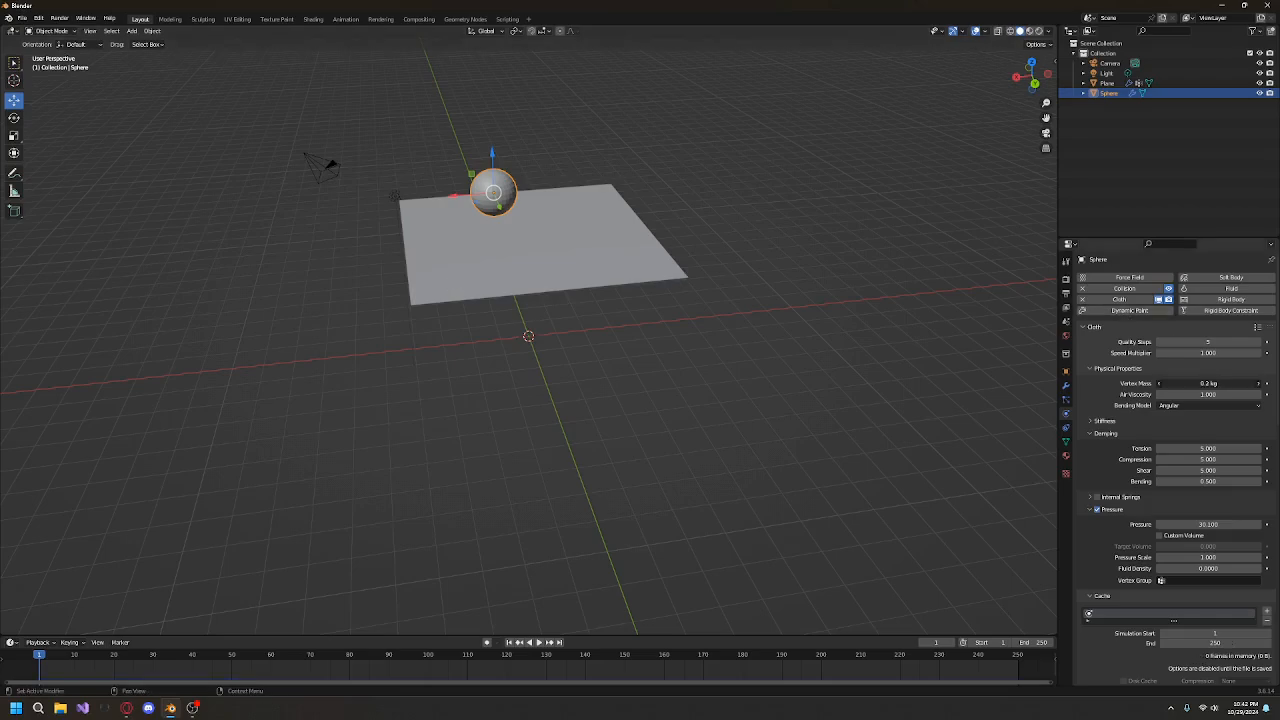
{"action": "key", "text": "space"}
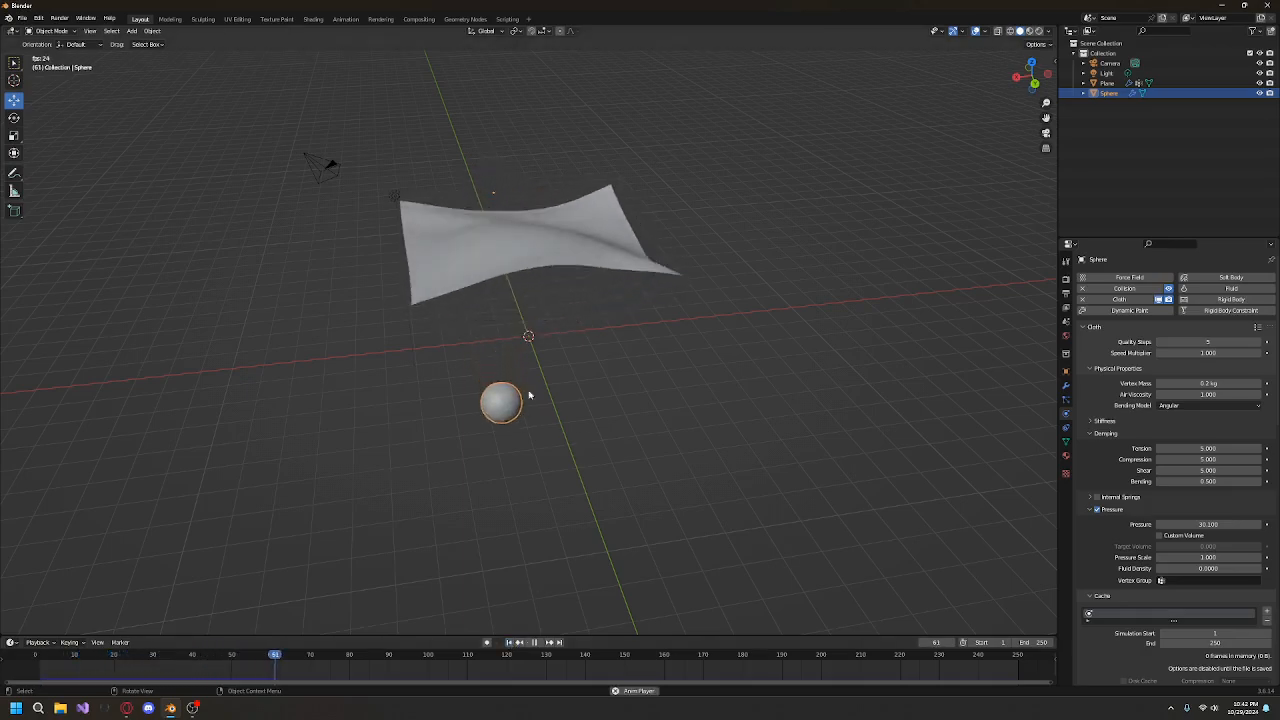
{"action": "key", "text": "space"}
{"action": "left_click", "coordinate": [509, 642]}
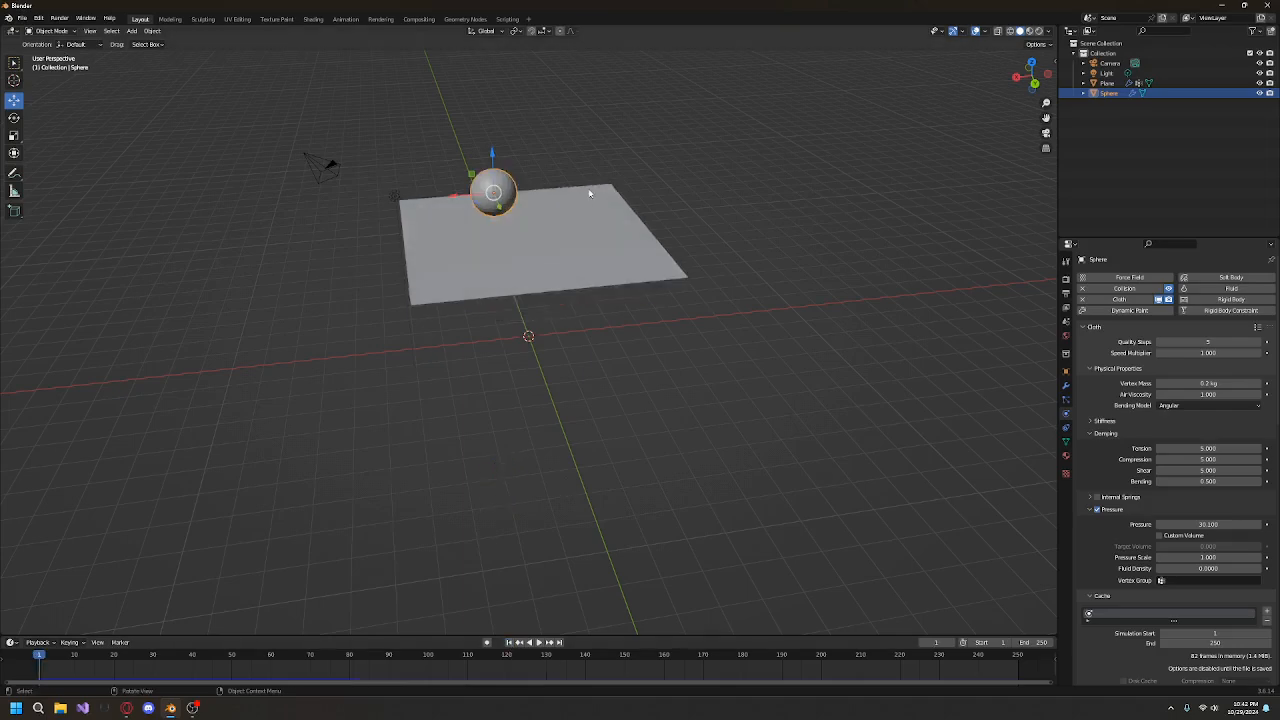
Step: Add collision physics to the pinned plane and play the simulation to check the sphere's landing
{"action": "left_click", "coordinate": [597, 249]}
{"action": "left_click", "coordinate": [1130, 289]}
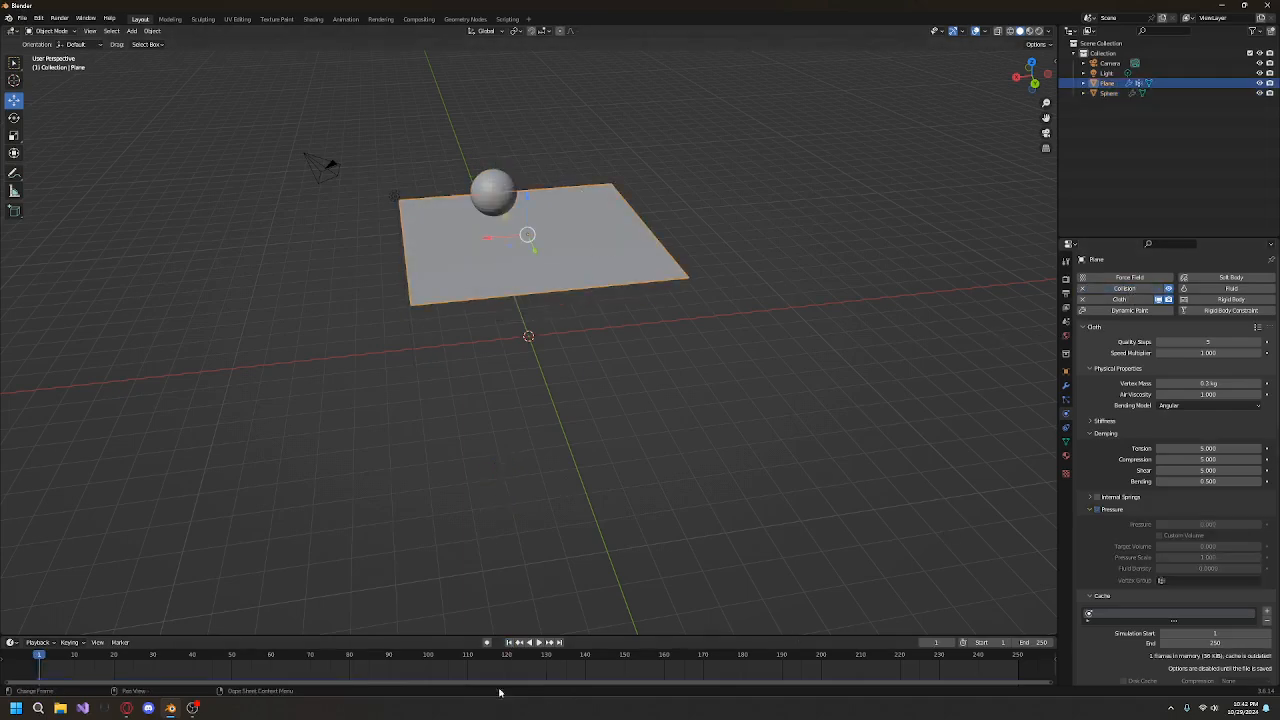
{"action": "left_click", "coordinate": [538, 642]}
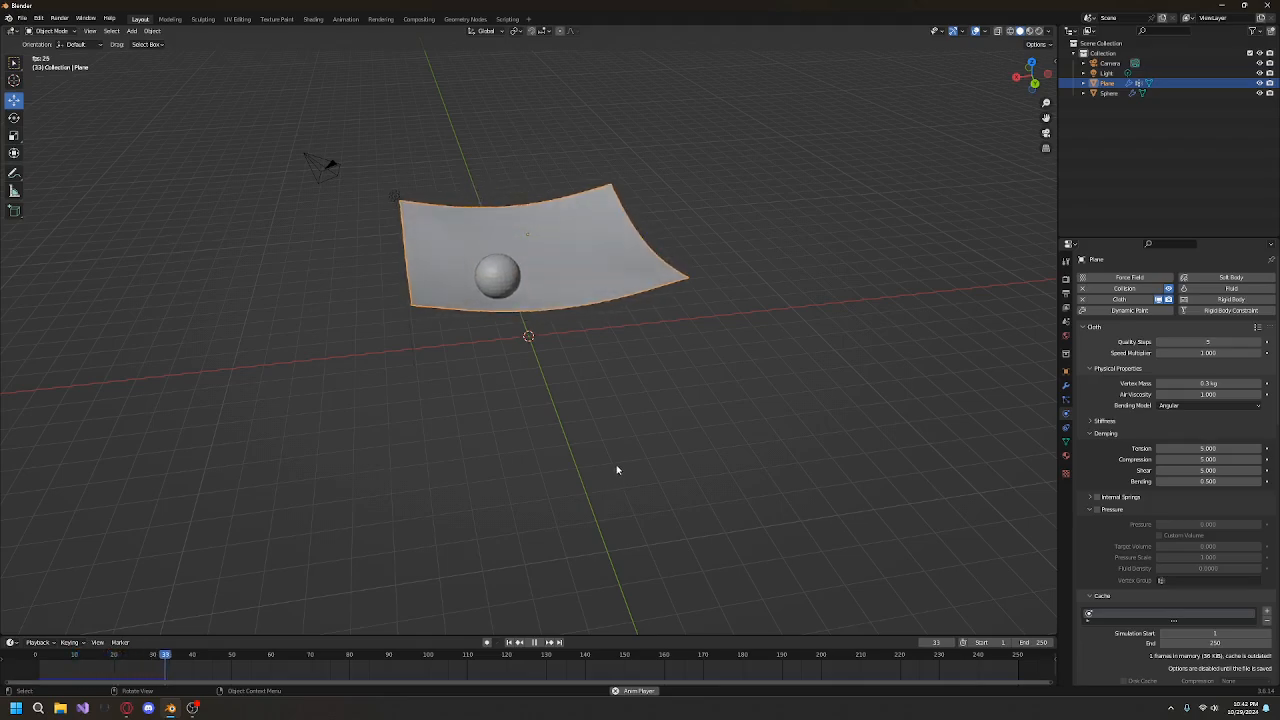
{"action": "middle_click_drag", "start_coordinate": [617, 470], "coordinate": [729, 415]}
Step: Set the sphere's vertex mass to about 1.4 kg and watch the simulation from several angles, returning to the first frame
{"action": "left_click", "coordinate": [586, 247]}
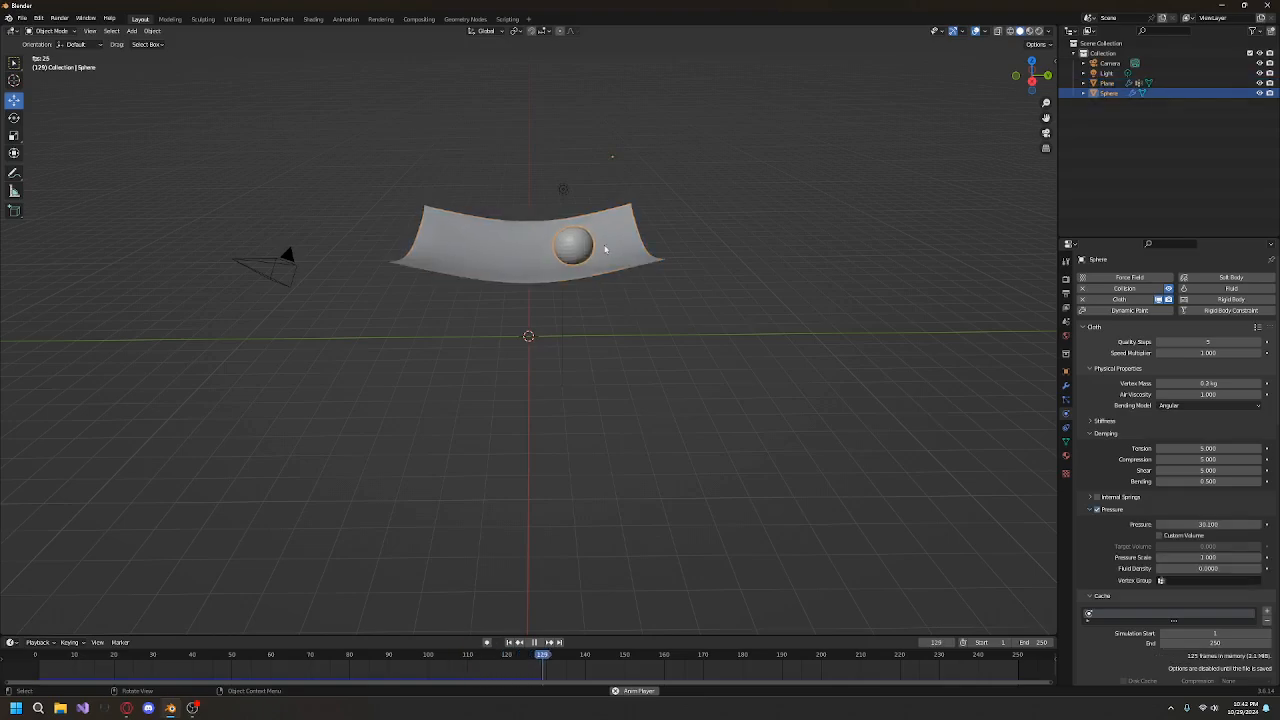
{"action": "left_click_drag", "start_coordinate": [1205, 383], "coordinate": [1216, 383]}
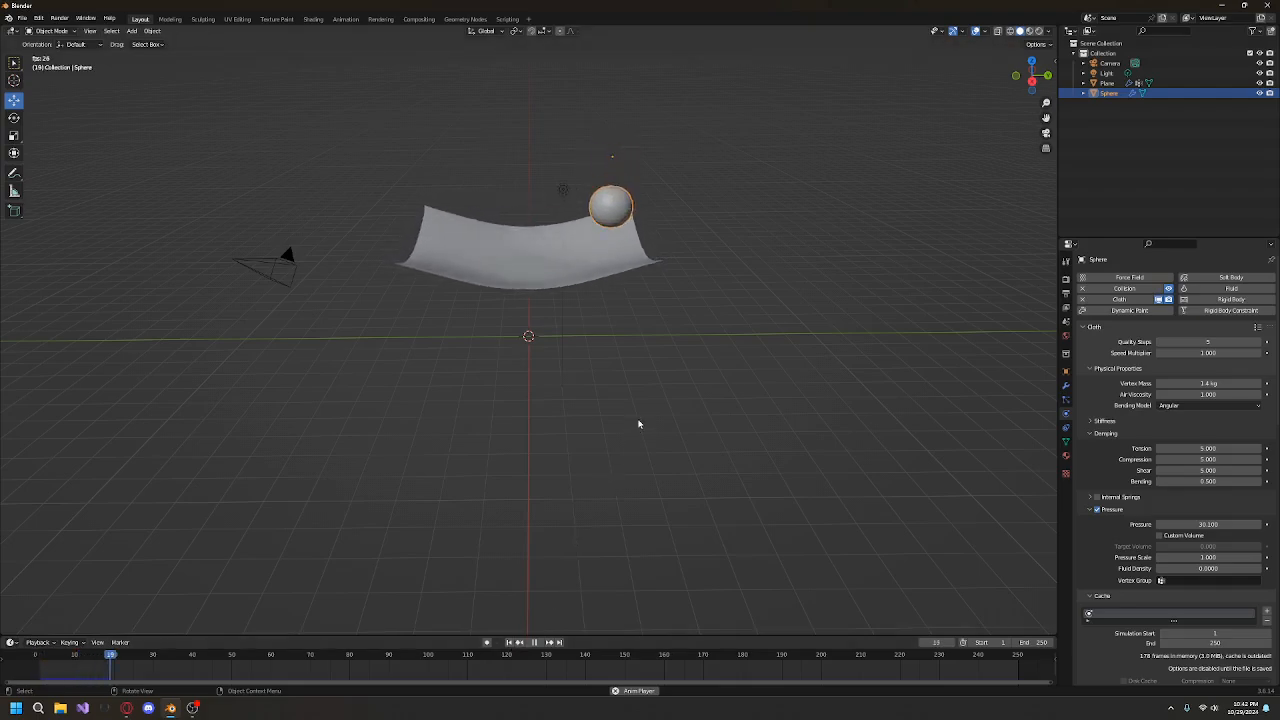
{"action": "middle_click_drag", "start_coordinate": [637, 423], "coordinate": [551, 286]}
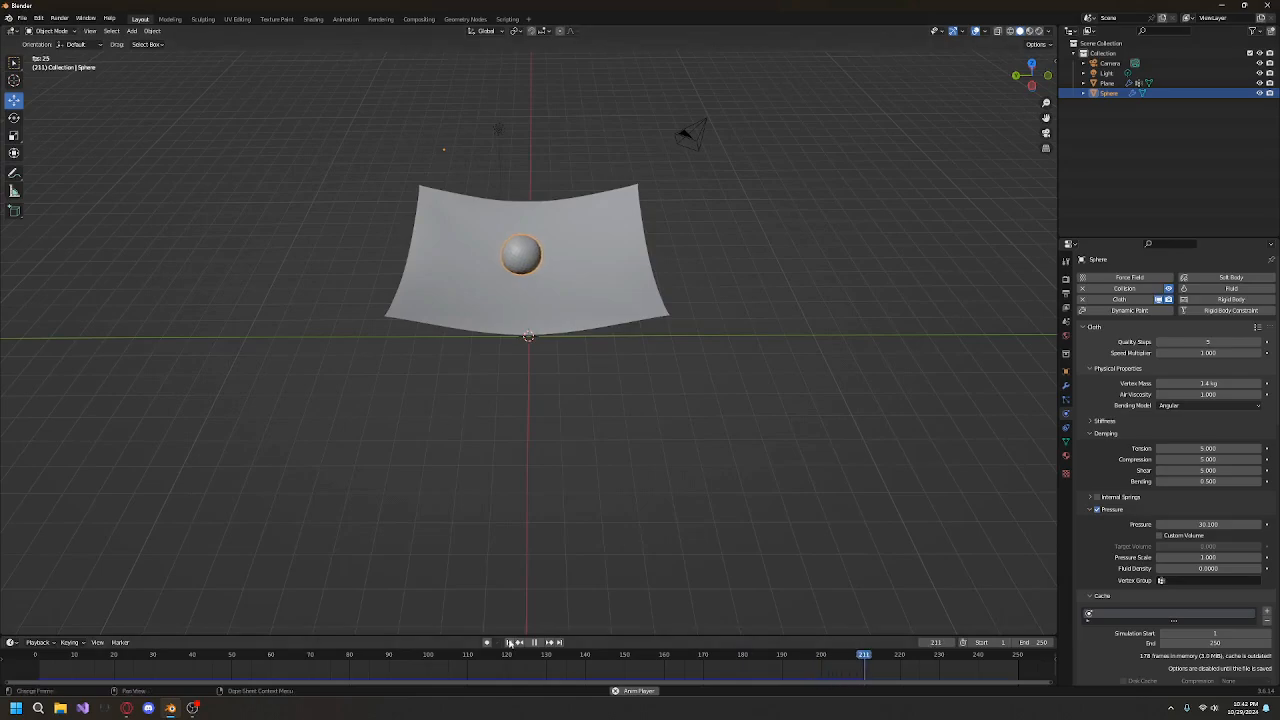
{"action": "left_click", "coordinate": [509, 642]}
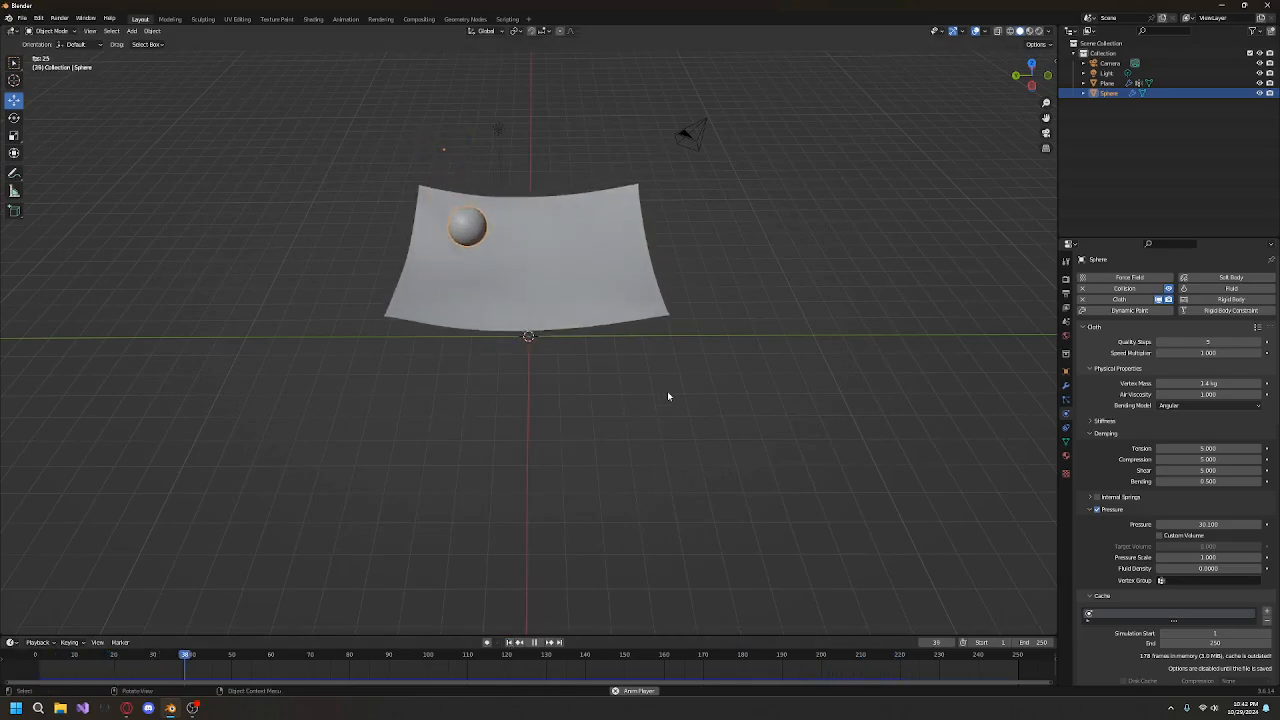
{"action": "middle_click_drag", "start_coordinate": [667, 396], "coordinate": [724, 371]}
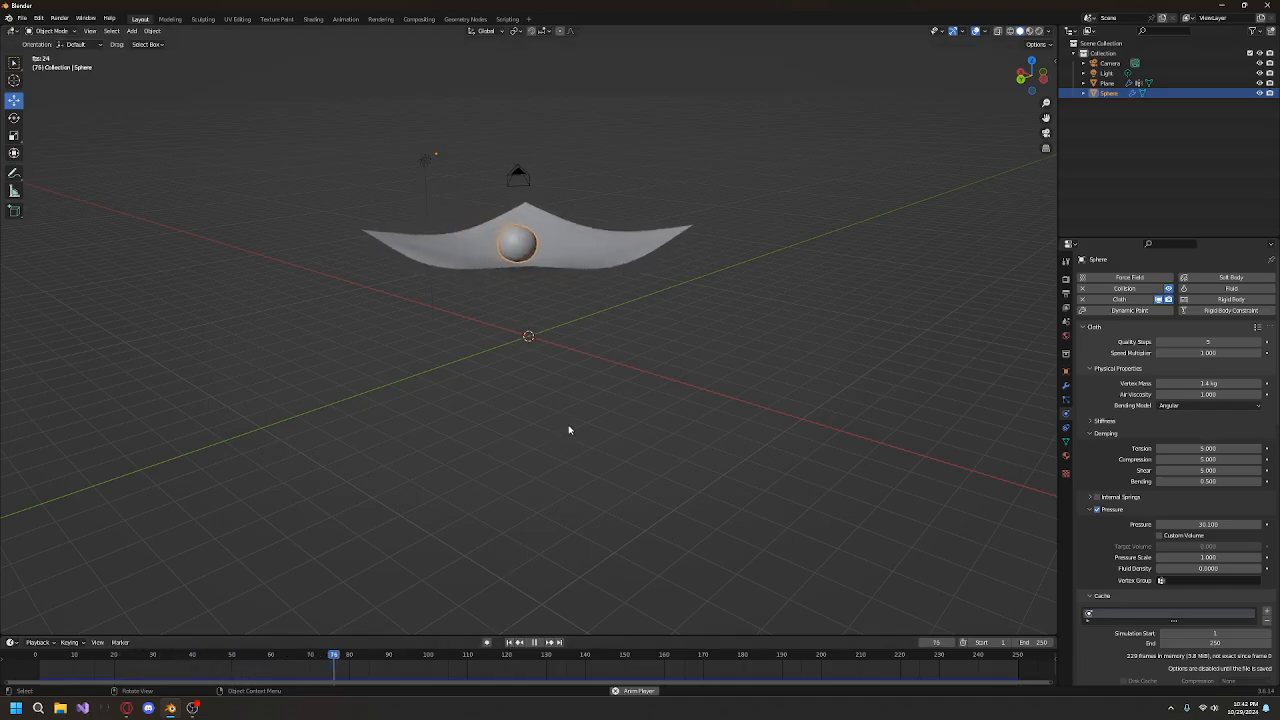
{"action": "left_click", "coordinate": [534, 642]}
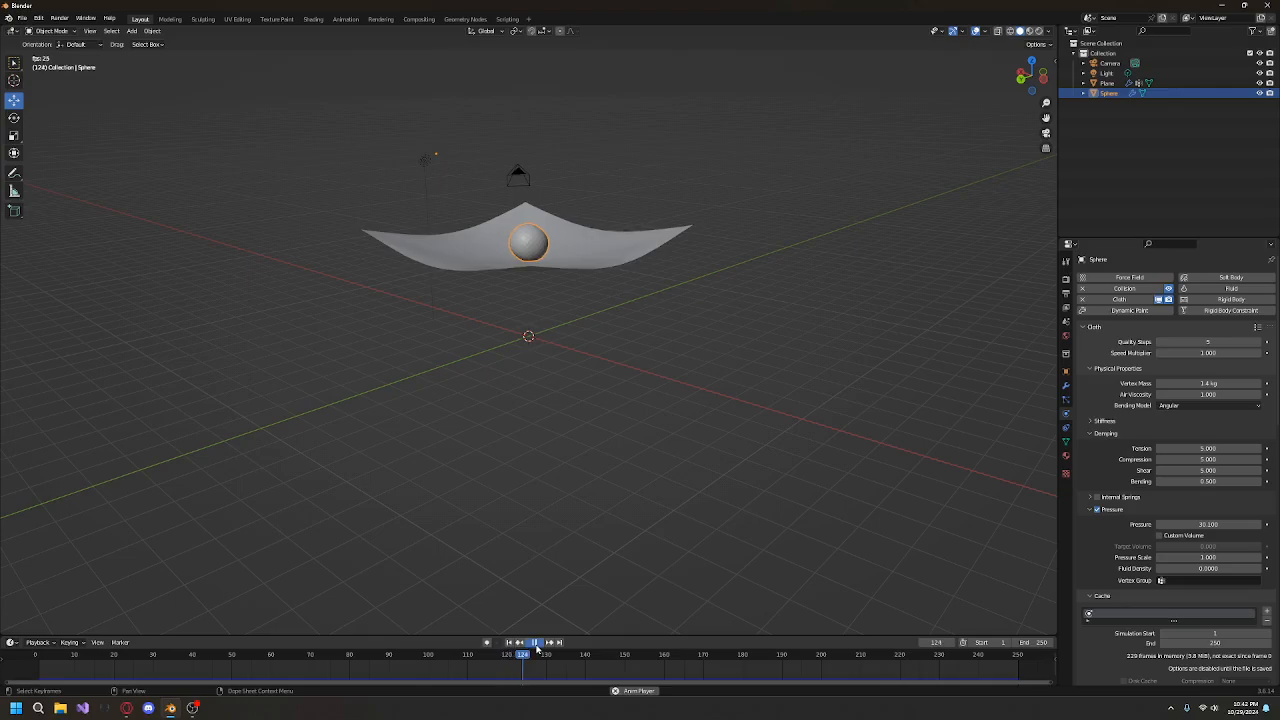
{"action": "left_click", "coordinate": [510, 642]}
Step: Add a cube to the scene and raise it about 6 m along Z, above the plane
{"action": "middle_click_drag", "start_coordinate": [560, 400], "coordinate": [453, 278]}
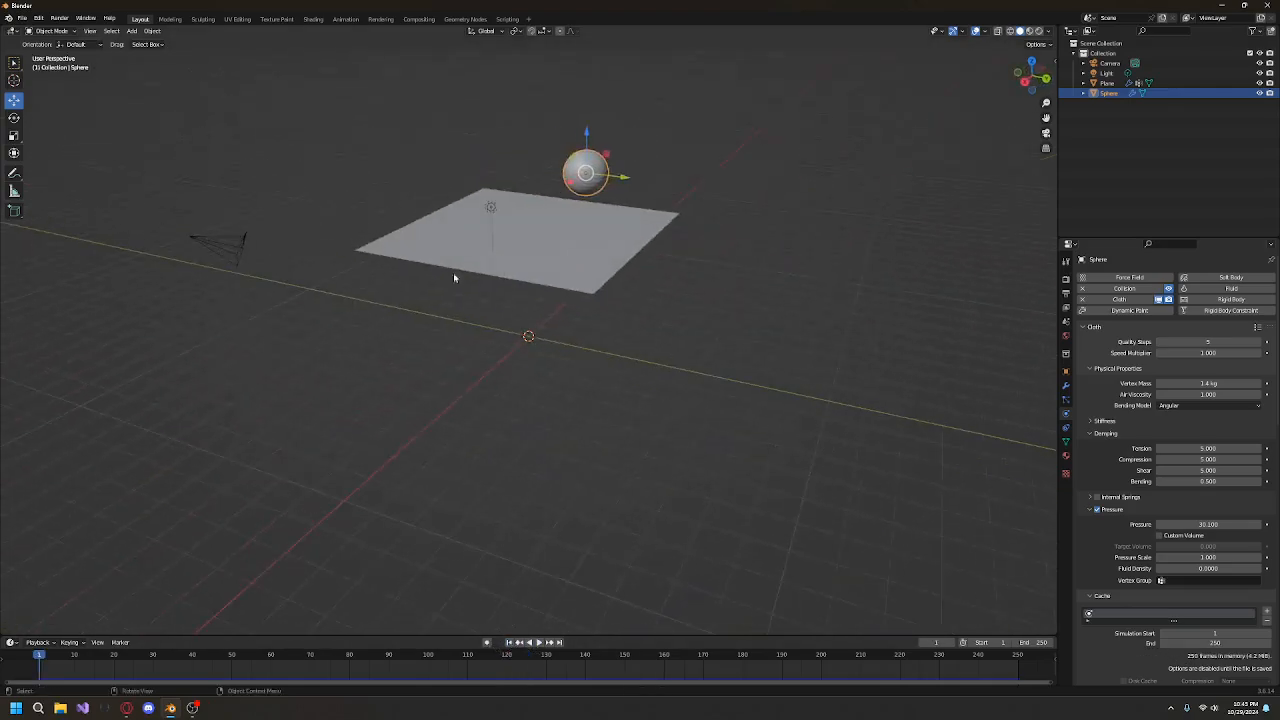
{"action": "left_click", "coordinate": [135, 33]}
{"action": "mouse_move", "coordinate": [166, 47]}
{"action": "left_click", "coordinate": [222, 56]}
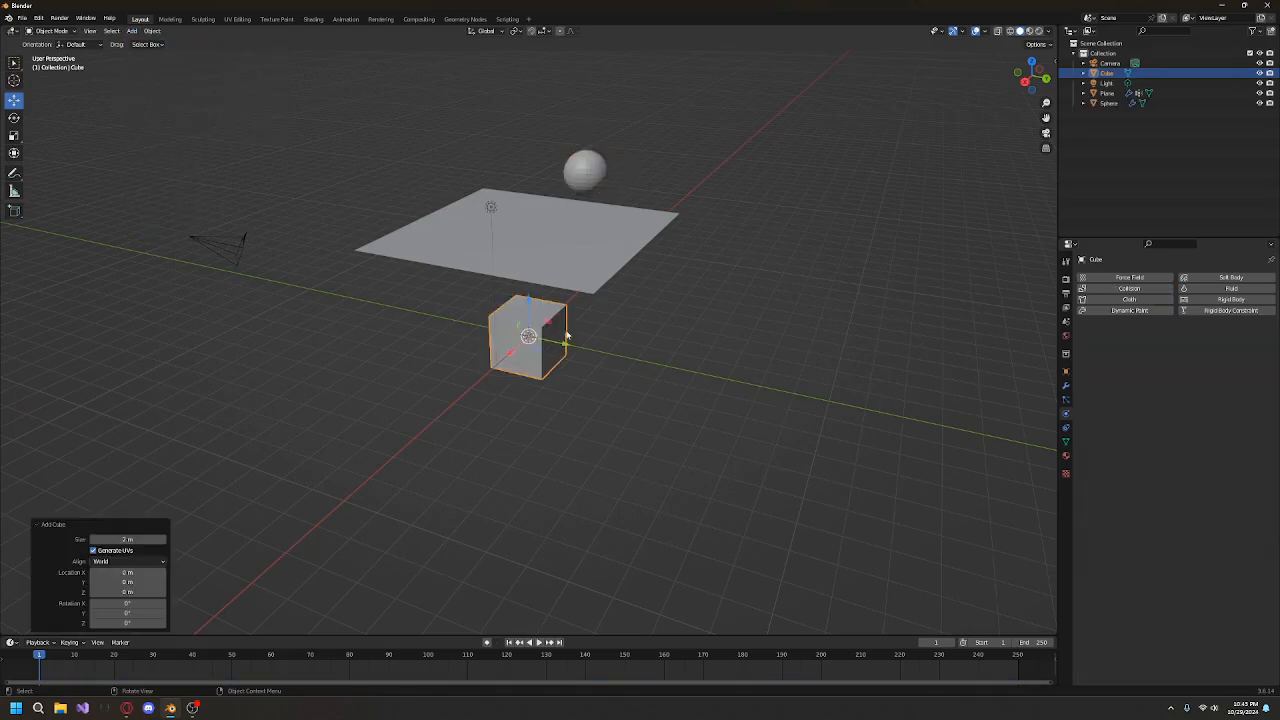
{"action": "middle_click_drag", "start_coordinate": [566, 337], "coordinate": [597, 341]}
{"action": "left_click_drag", "start_coordinate": [574, 340], "coordinate": [500, 145]}
Step: Scale the cube down and rotate it about the X axis so it is tilted above the plane
{"action": "middle_click_drag", "start_coordinate": [437, 213], "coordinate": [647, 231]}
{"action": "left_click", "coordinate": [14, 135]}
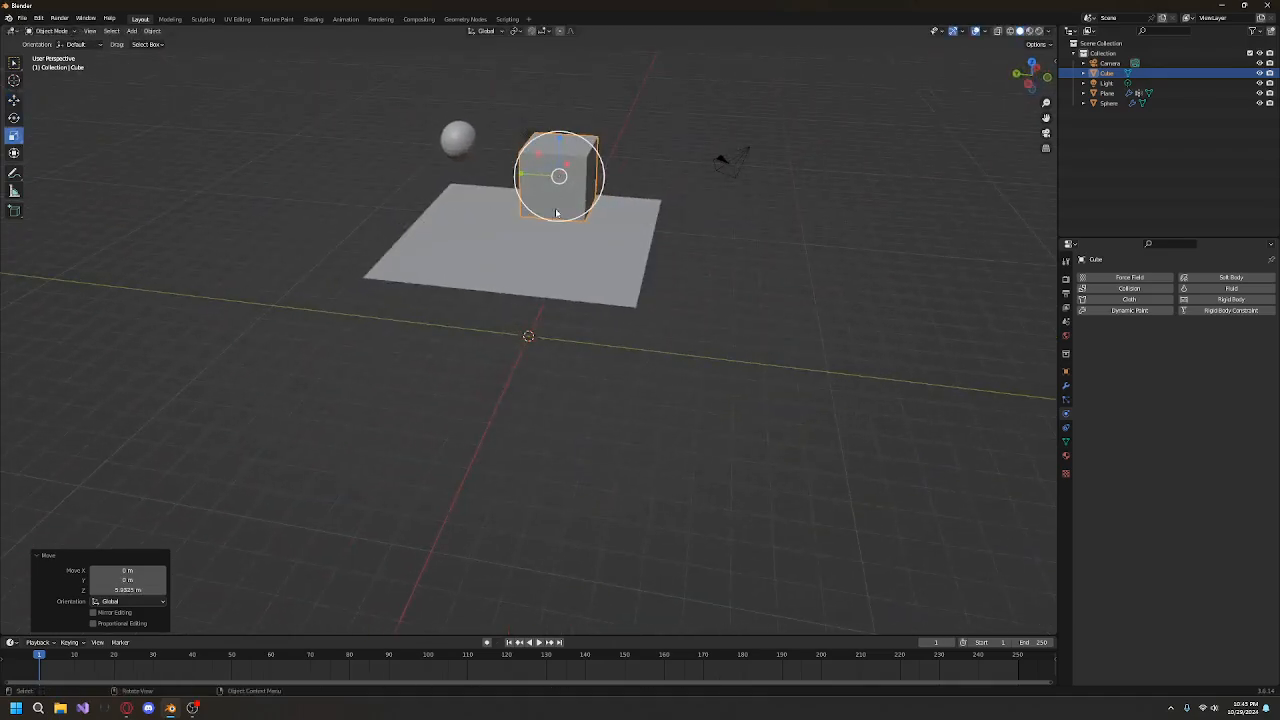
{"action": "left_click_drag", "start_coordinate": [557, 214], "coordinate": [568, 136]}
{"action": "left_click", "coordinate": [16, 117]}
{"action": "middle_click_drag", "start_coordinate": [637, 171], "coordinate": [556, 167]}
{"action": "left_click_drag", "start_coordinate": [556, 160], "coordinate": [545, 175]}
{"action": "middle_click_drag", "start_coordinate": [415, 220], "coordinate": [465, 215]}
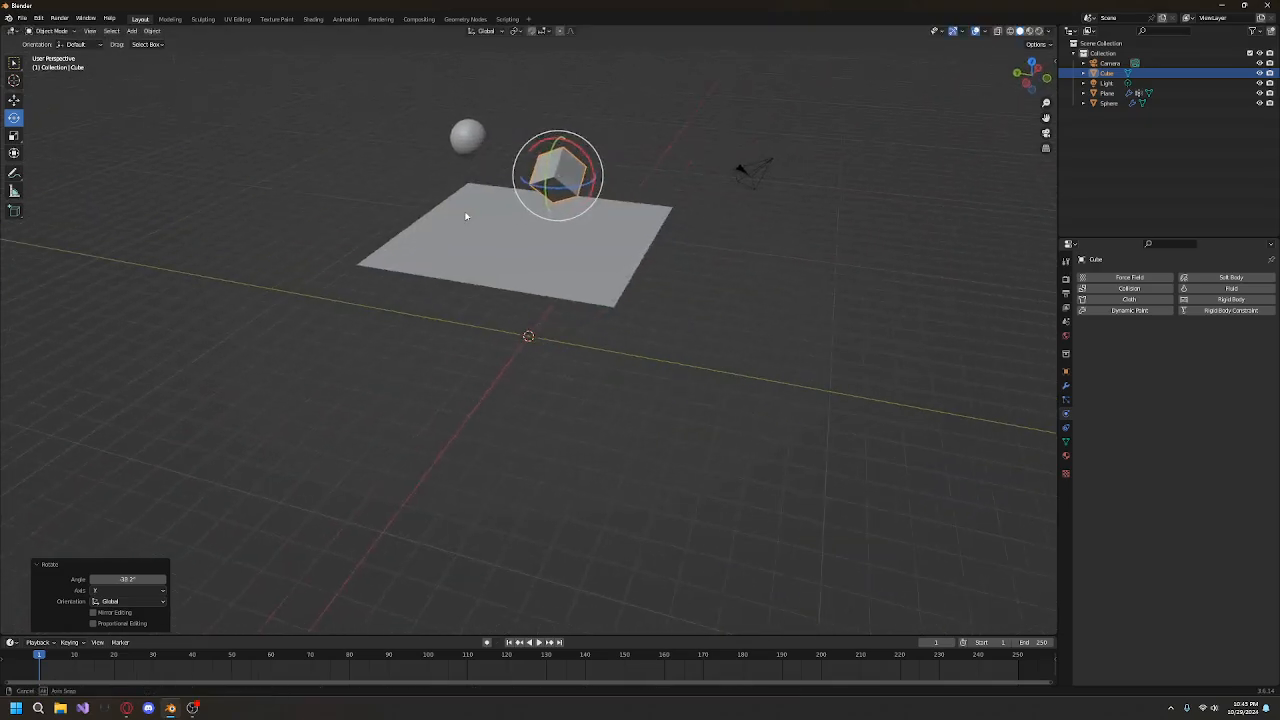
Step: Move the cube about 0.8 m in the negative Y direction, away from the sphere
{"action": "left_click", "coordinate": [16, 104]}
{"action": "left_click_drag", "start_coordinate": [521, 171], "coordinate": [544, 176]}
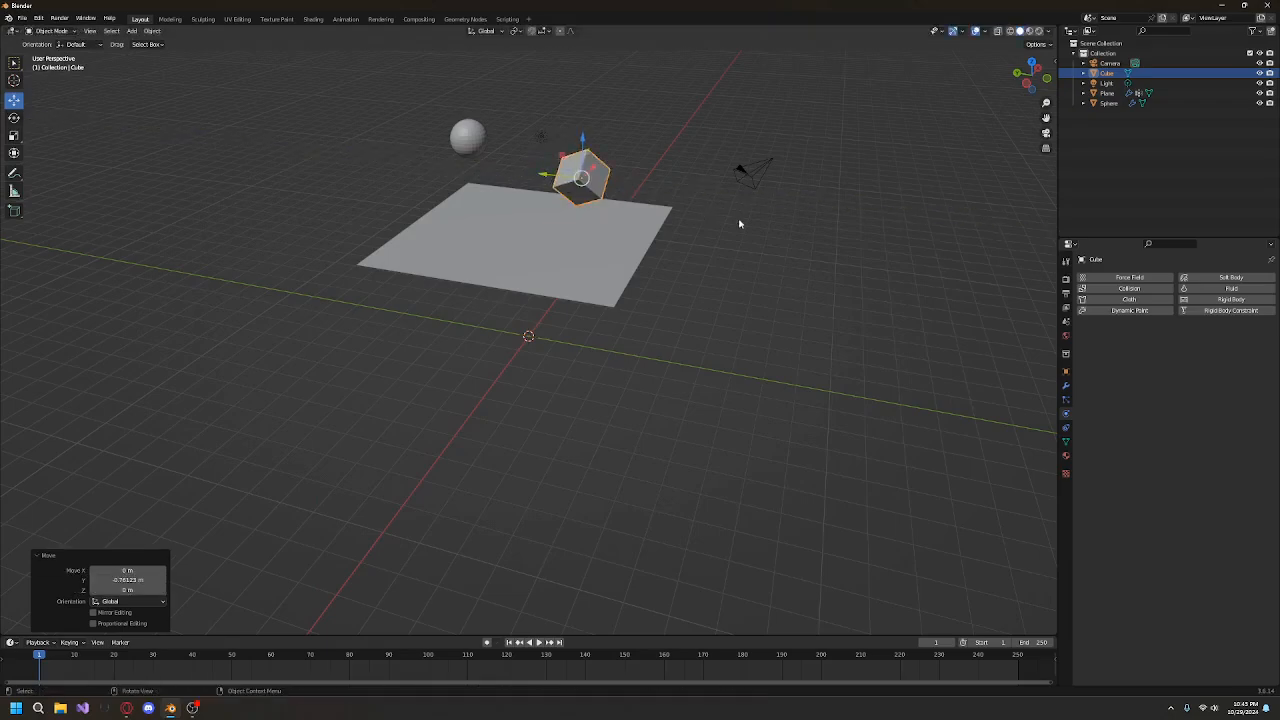
{"action": "middle_click_drag", "start_coordinate": [740, 223], "coordinate": [506, 223]}
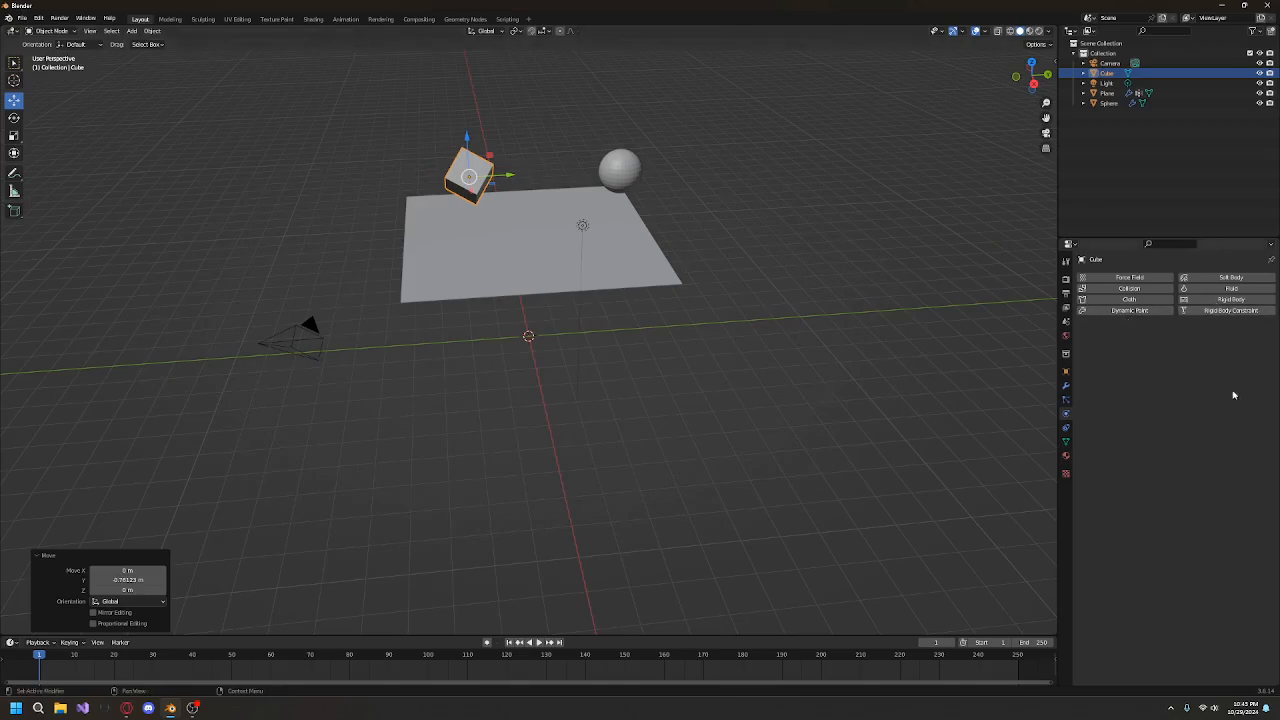
Step: Add soft body physics to the cube, disable Goal, and set the edge Pull and Push to 0.999
{"action": "left_click", "coordinate": [1232, 280]}
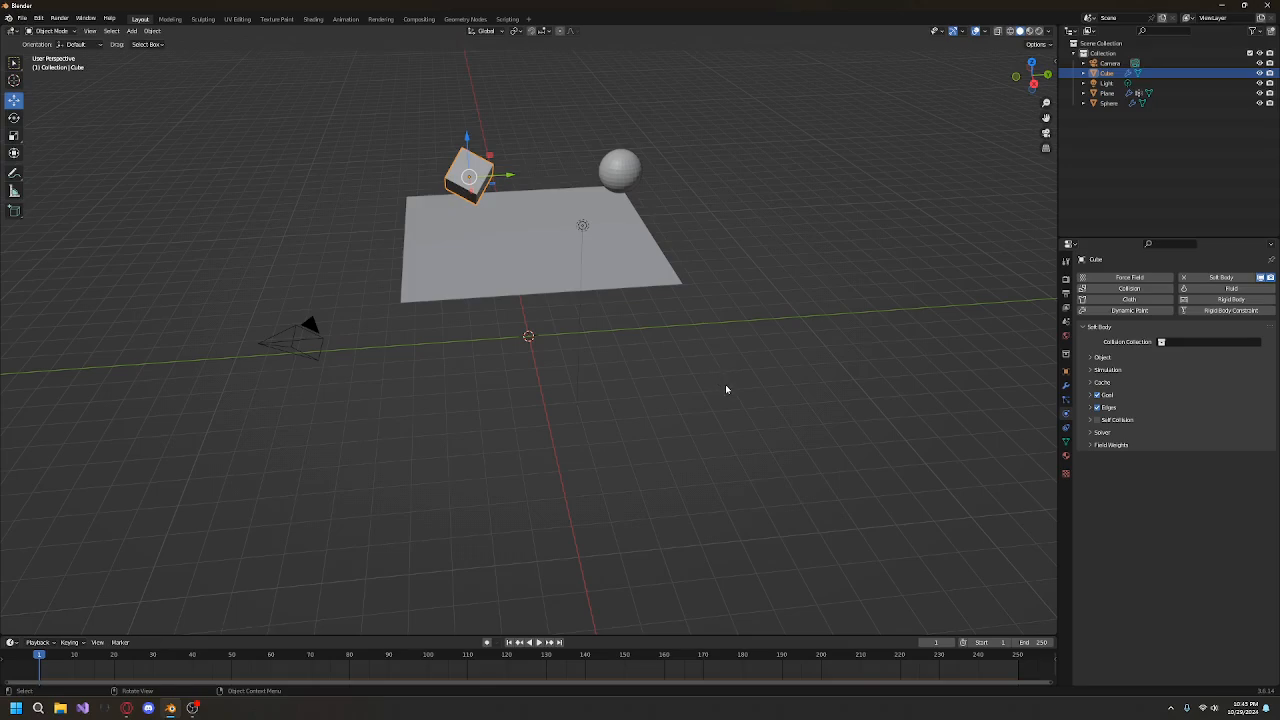
{"action": "left_click", "coordinate": [1090, 409]}
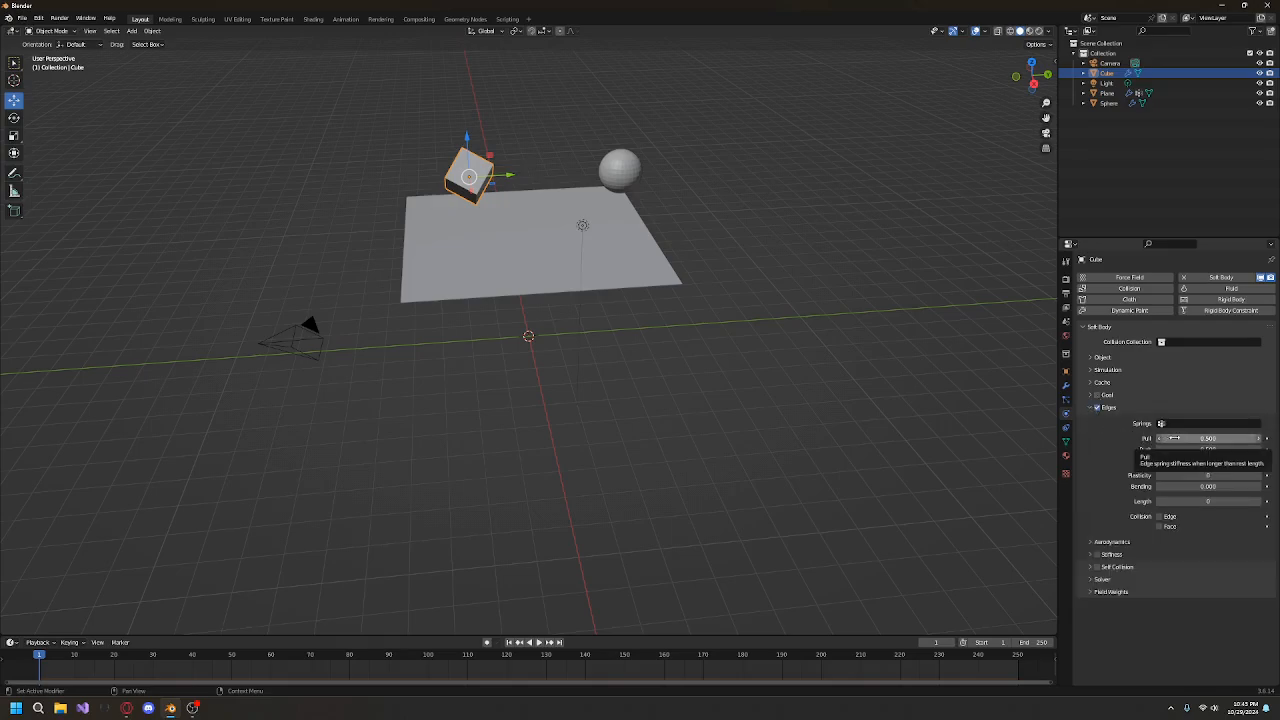
{"action": "left_click_drag", "start_coordinate": [1179, 438], "coordinate": [1250, 449]}
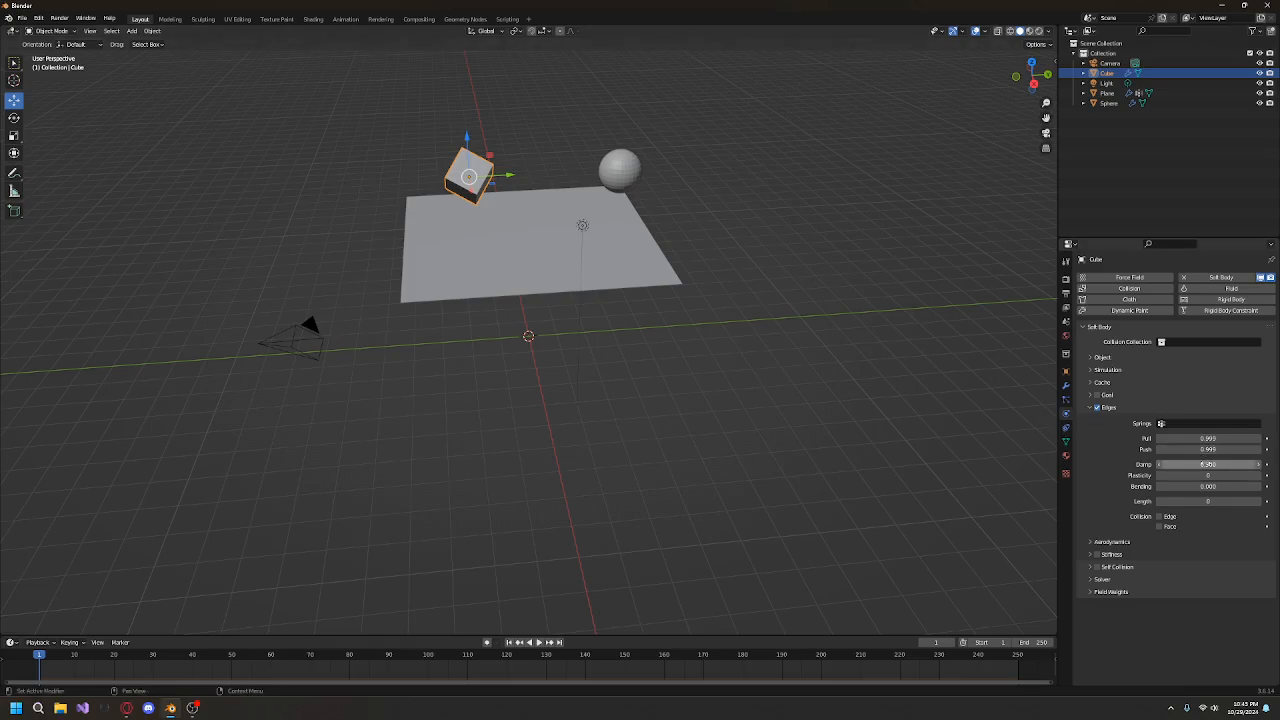
Step: Set the cube's soft body edge Bending to 1 and enable Self Collision
{"action": "left_click", "coordinate": [1208, 486]}
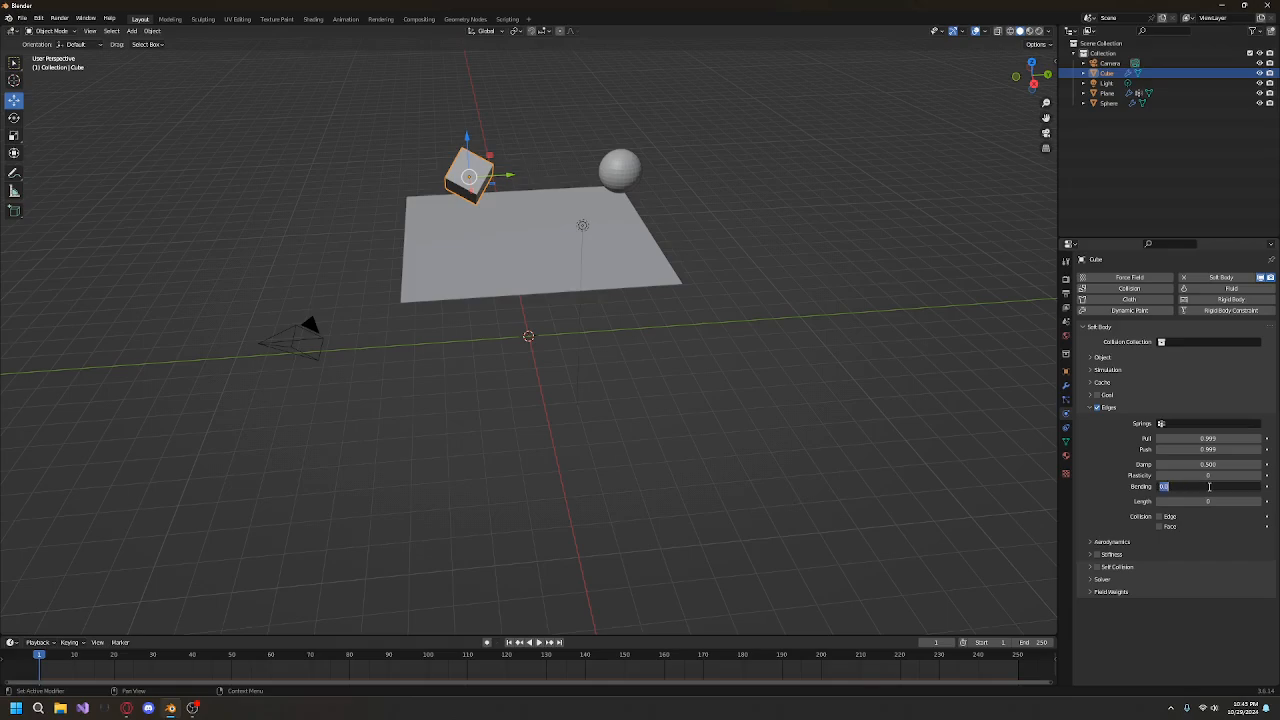
{"action": "key", "text": "Return"}
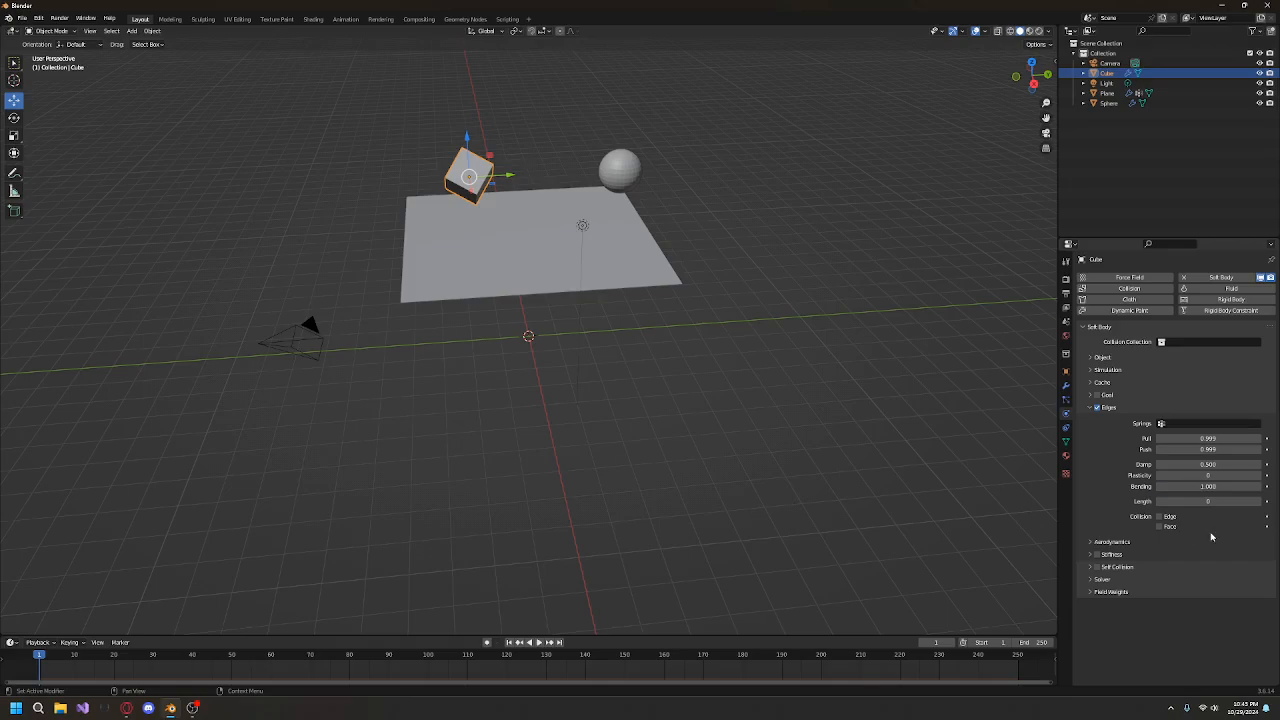
{"action": "left_click", "coordinate": [1090, 567]}
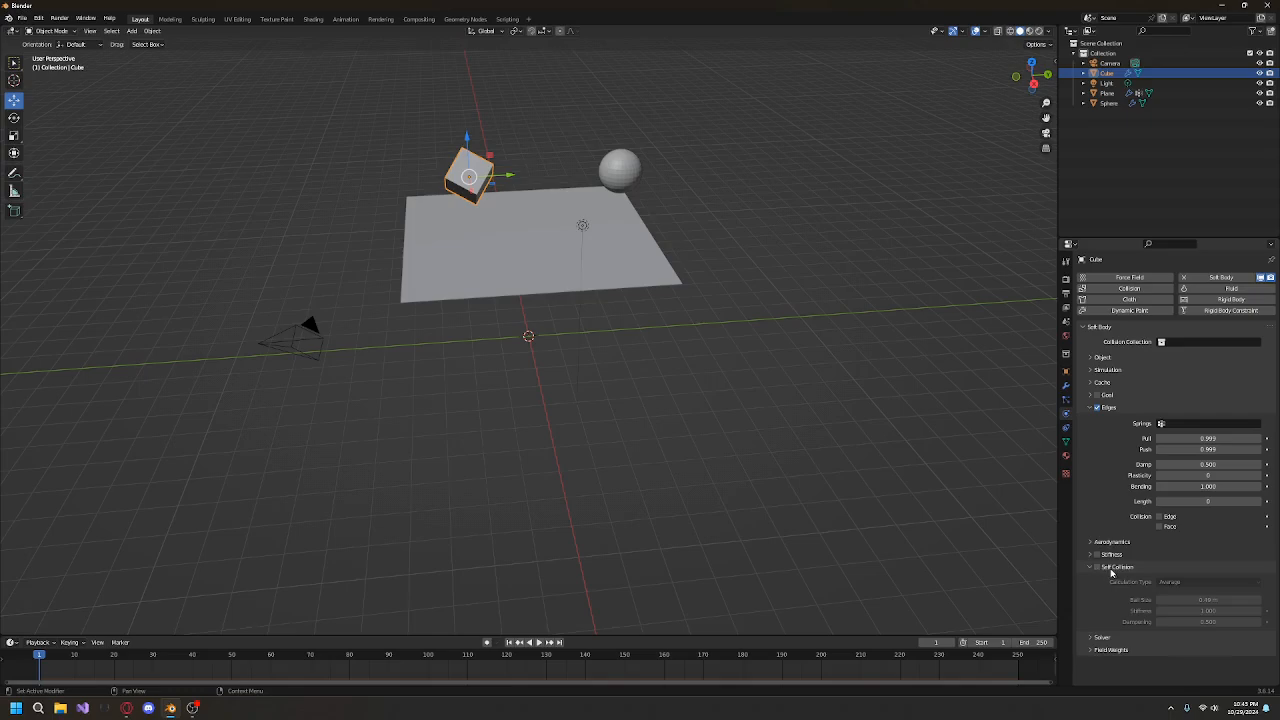
{"action": "left_click", "coordinate": [1110, 569]}
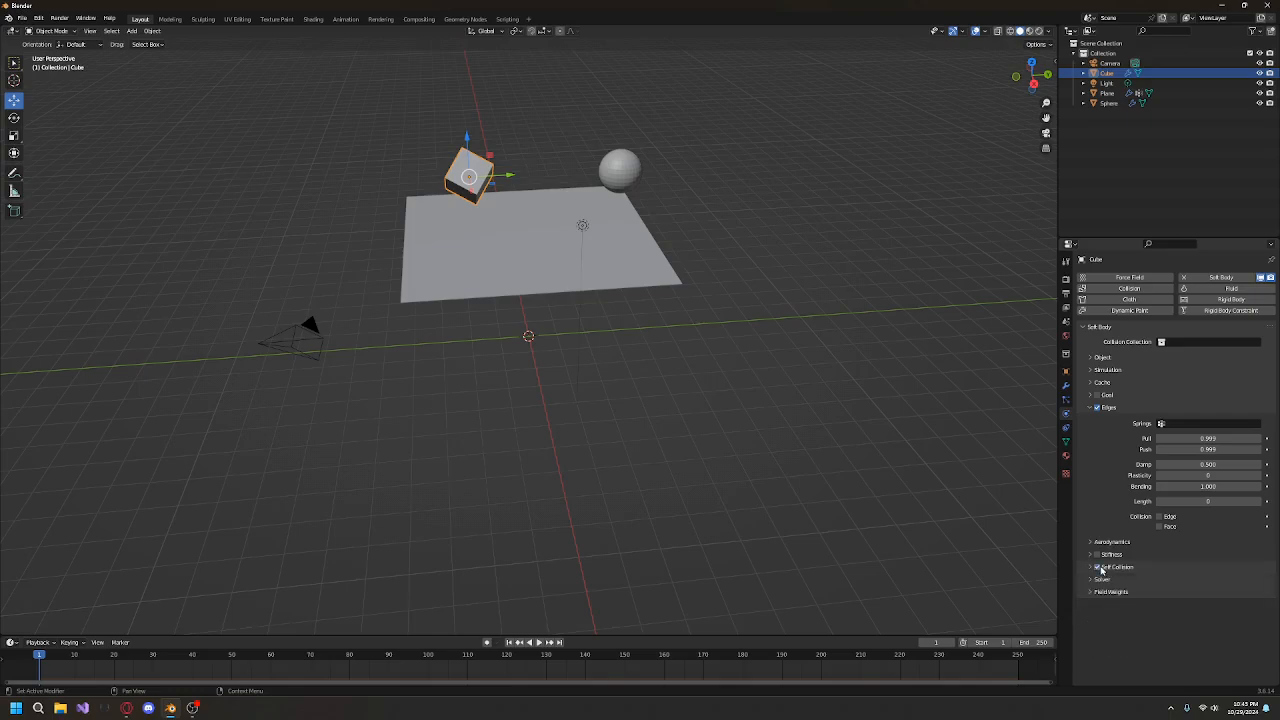
Step: Add collision physics to the cube and set its Softbody & Cloth Damping to 0.75
{"action": "left_click", "coordinate": [1129, 288]}
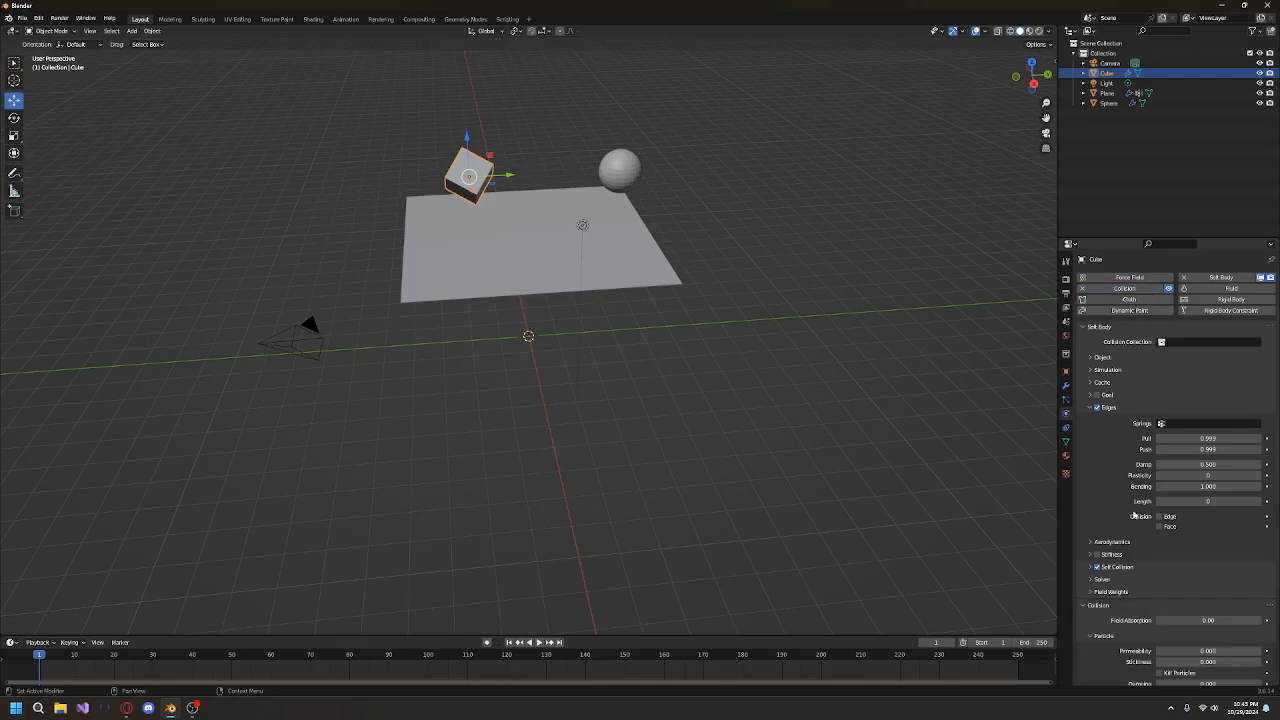
{"action": "scroll", "coordinate": [1157, 566], "scroll_direction": "down", "scroll_amount": 3}
{"action": "left_click_drag", "start_coordinate": [1211, 625], "coordinate": [1262, 625]}
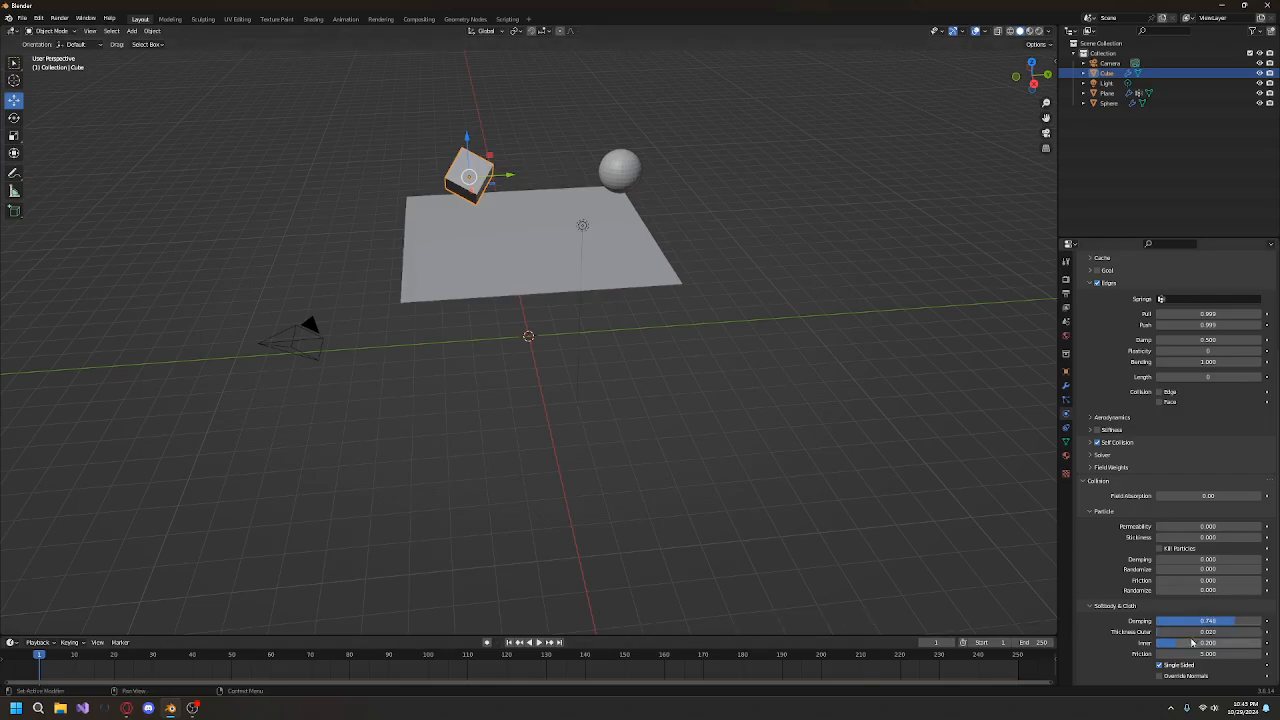
{"action": "left_click", "coordinate": [1215, 620]}
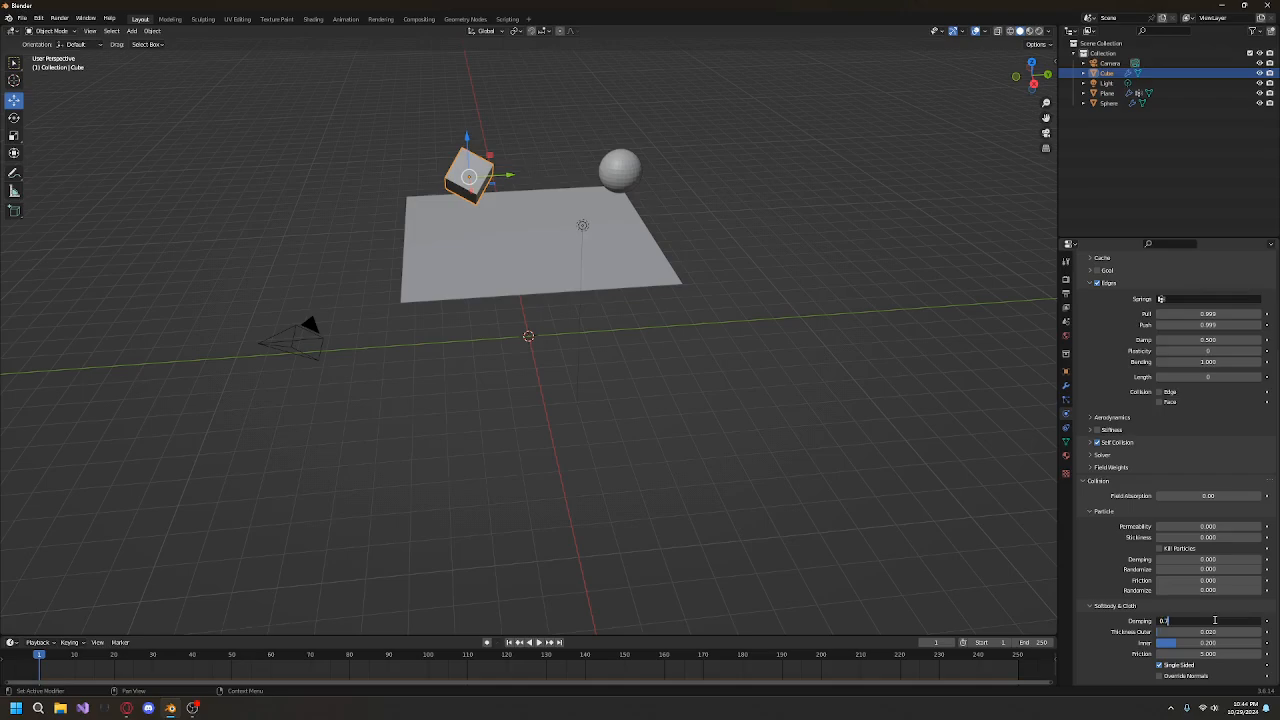
{"action": "key", "text": "Return"}
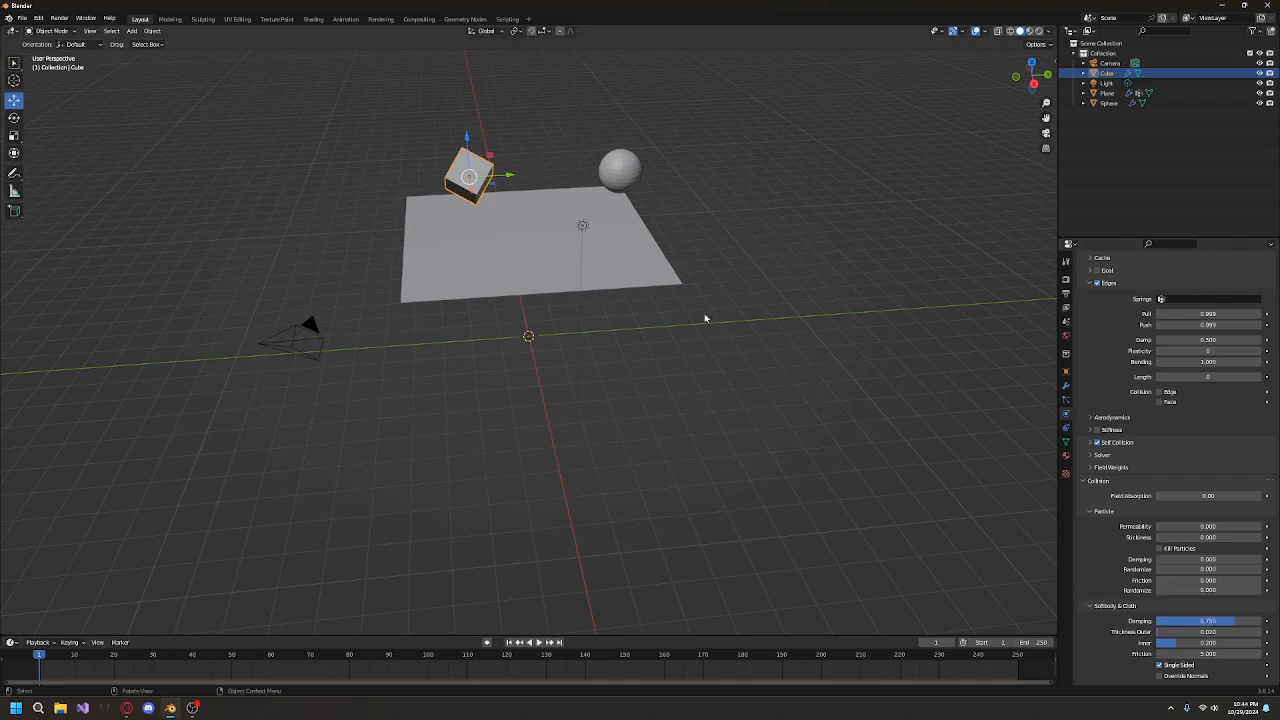
Step: Play the simulation and examine from several angles how the cube and sphere land on the pinned plane
{"action": "middle_click_drag", "start_coordinate": [495, 411], "coordinate": [695, 476]}
{"action": "left_click", "coordinate": [538, 643]}
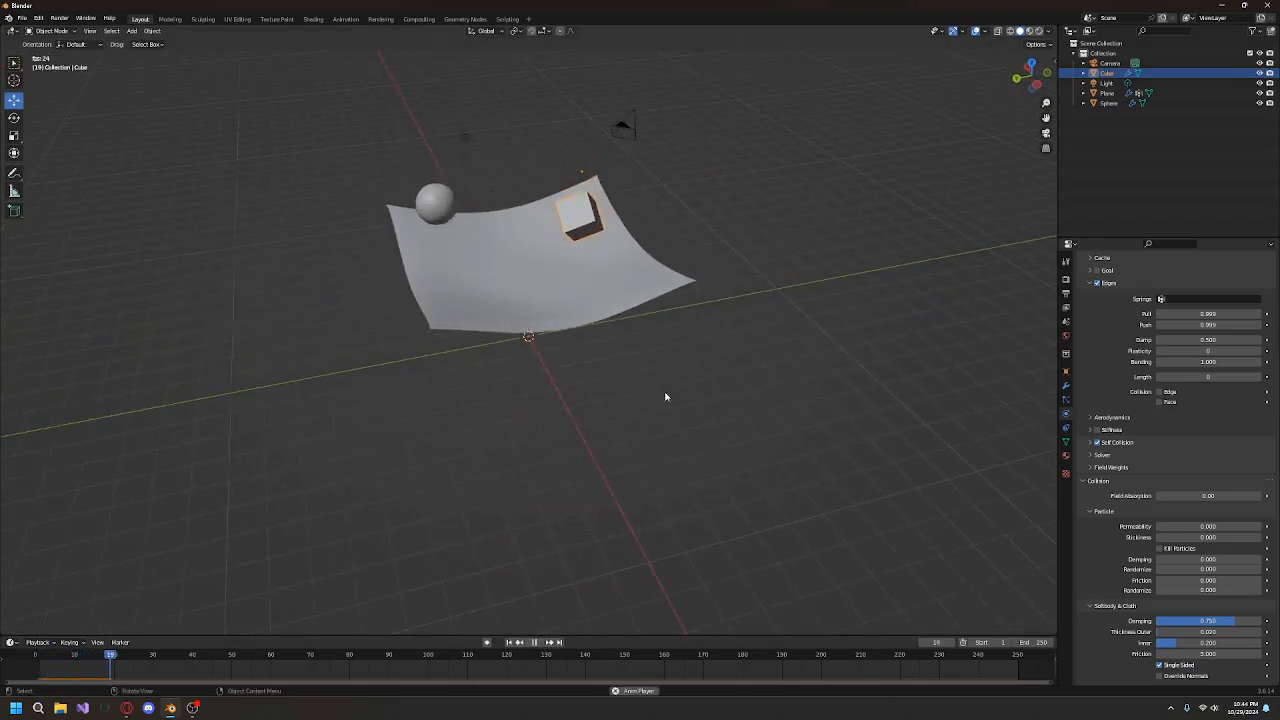
{"action": "middle_click_drag", "start_coordinate": [665, 397], "coordinate": [691, 380]}
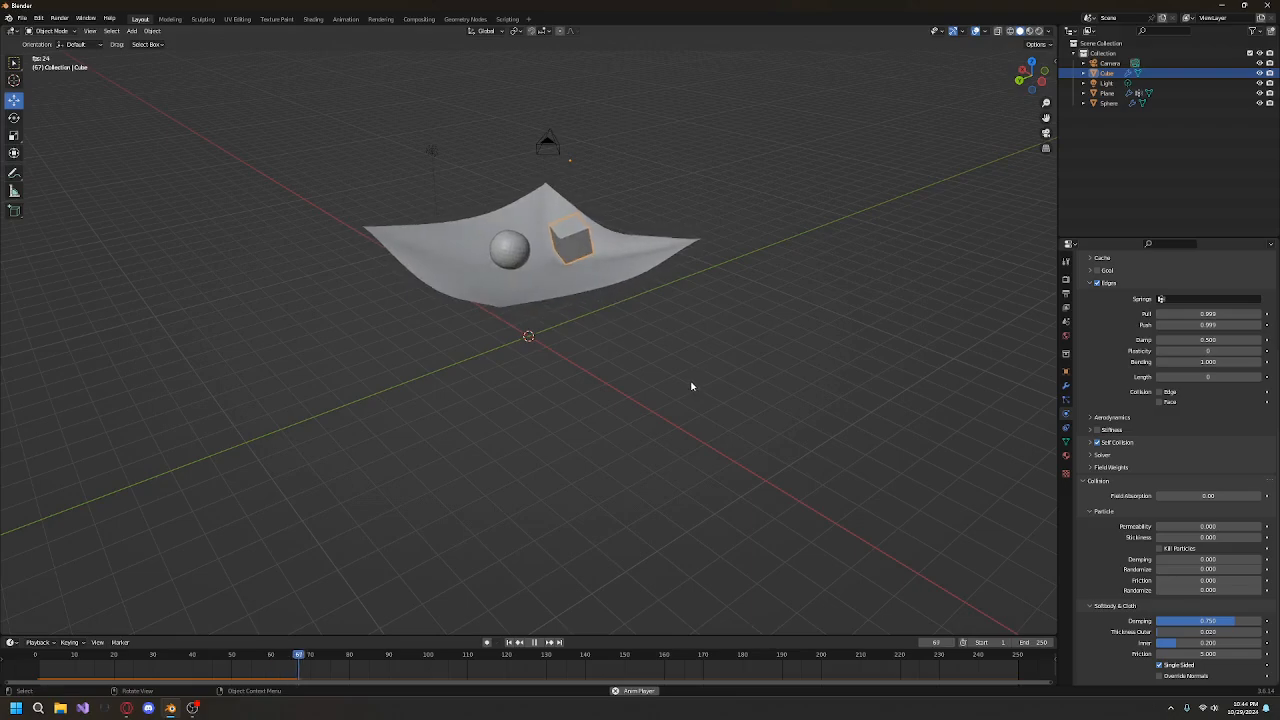
{"action": "middle_click_drag", "start_coordinate": [542, 250], "coordinate": [691, 360]}
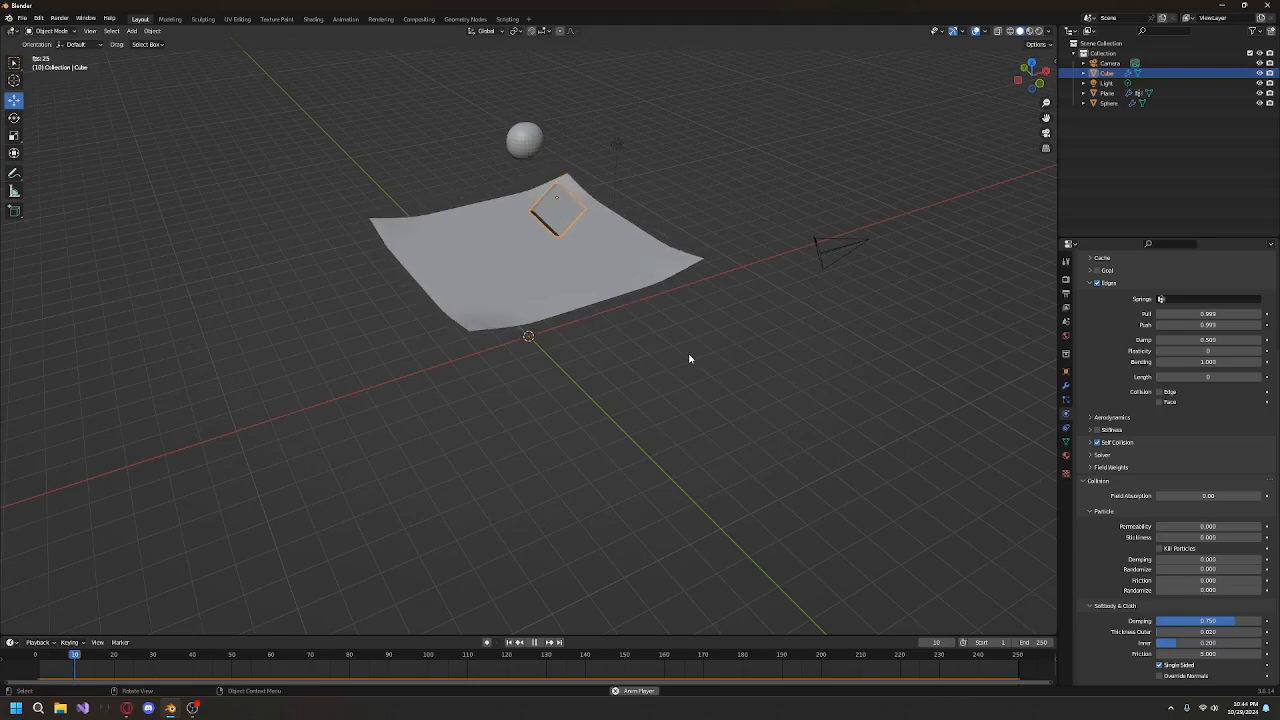
{"action": "middle_click_drag", "start_coordinate": [689, 358], "coordinate": [743, 368]}
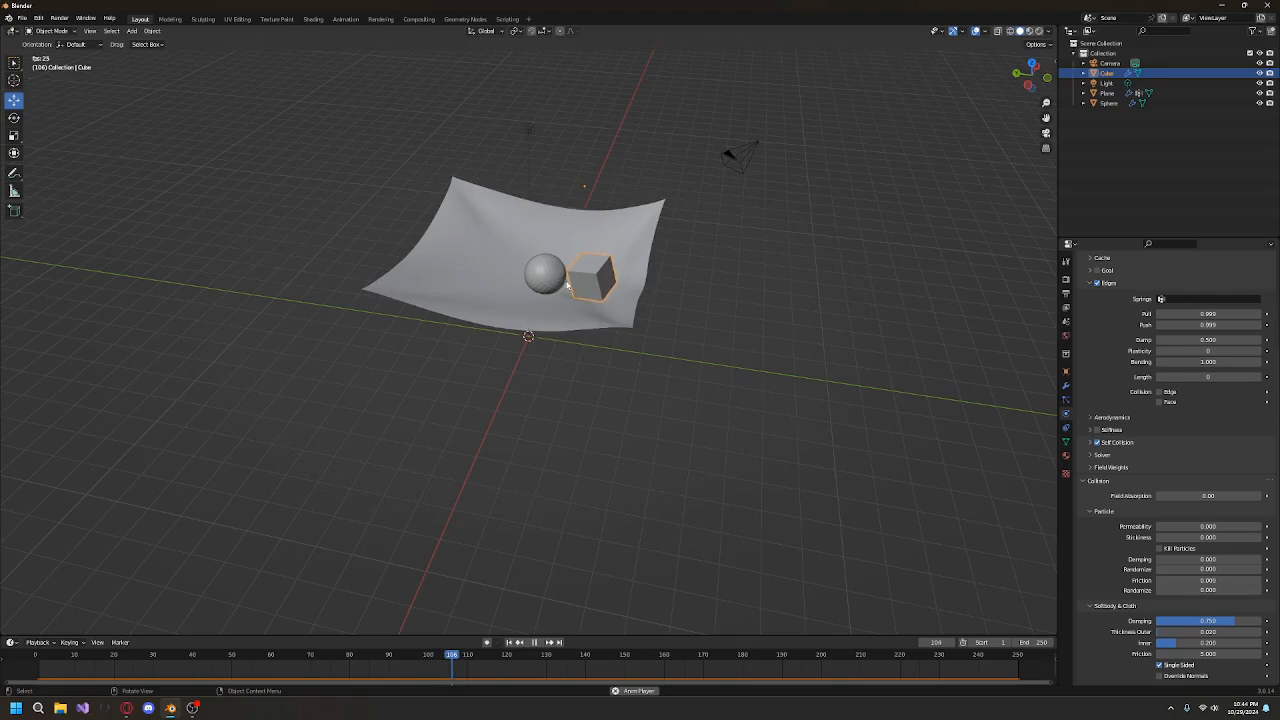
{"action": "left_click", "coordinate": [512, 643]}
{"action": "key", "text": "space"}
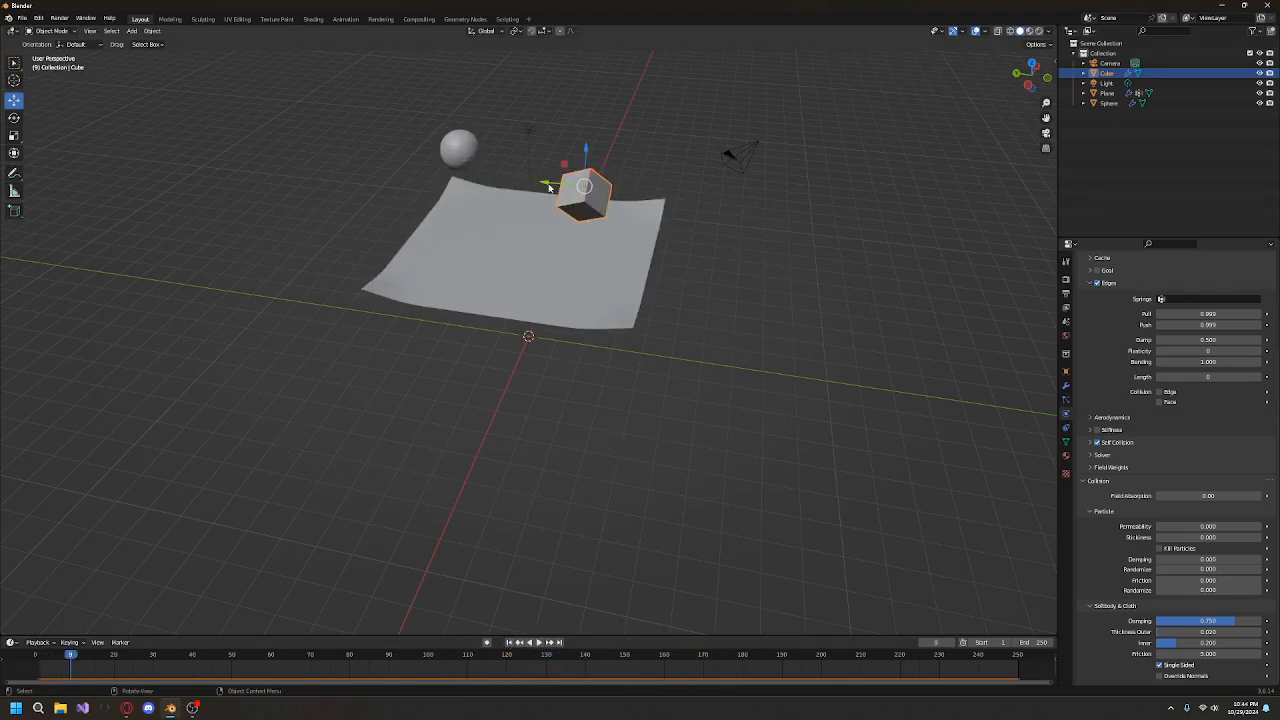
Step: Move the cube about 1.7 m along Y towards the sphere and return the timeline to the first frame
{"action": "left_click_drag", "start_coordinate": [549, 187], "coordinate": [490, 187]}
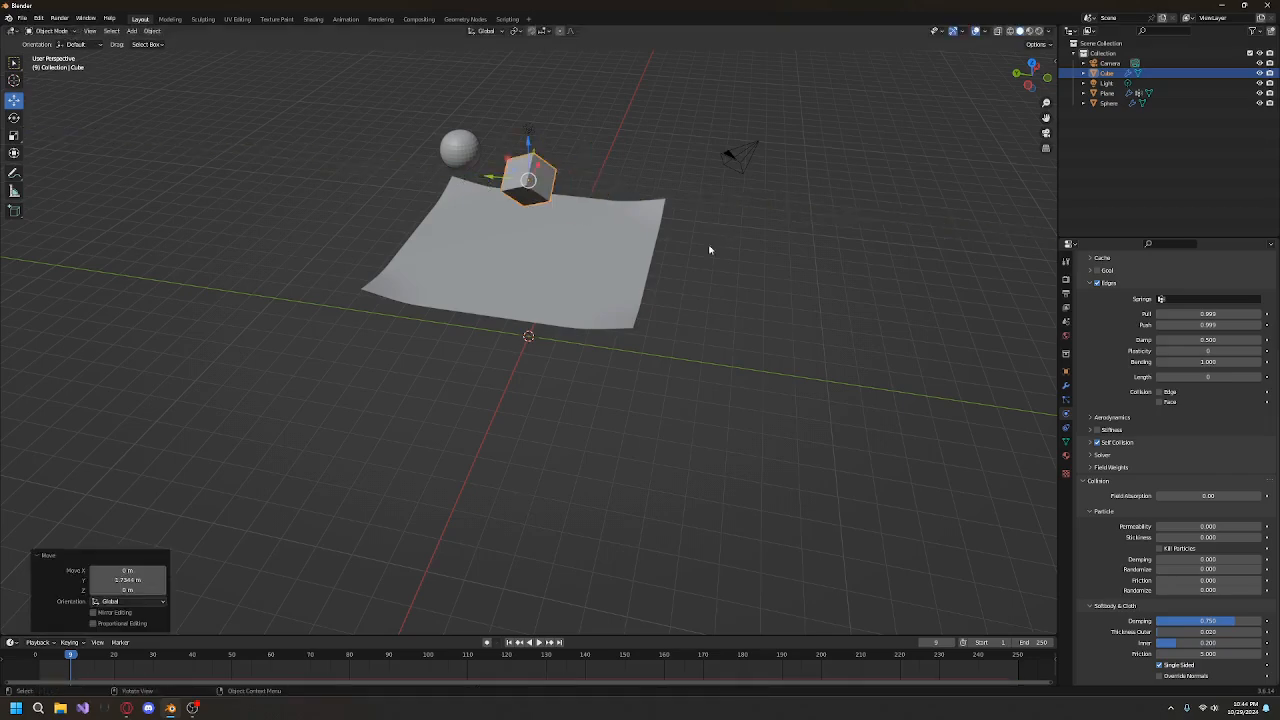
{"action": "middle_click_drag", "start_coordinate": [709, 250], "coordinate": [498, 610]}
{"action": "left_click", "coordinate": [508, 643]}
Step: Play the simulation with the repositioned cube, viewing it from several angles, and return to the first frame
{"action": "middle_click_drag", "start_coordinate": [760, 397], "coordinate": [571, 374]}
{"action": "key", "text": "space"}
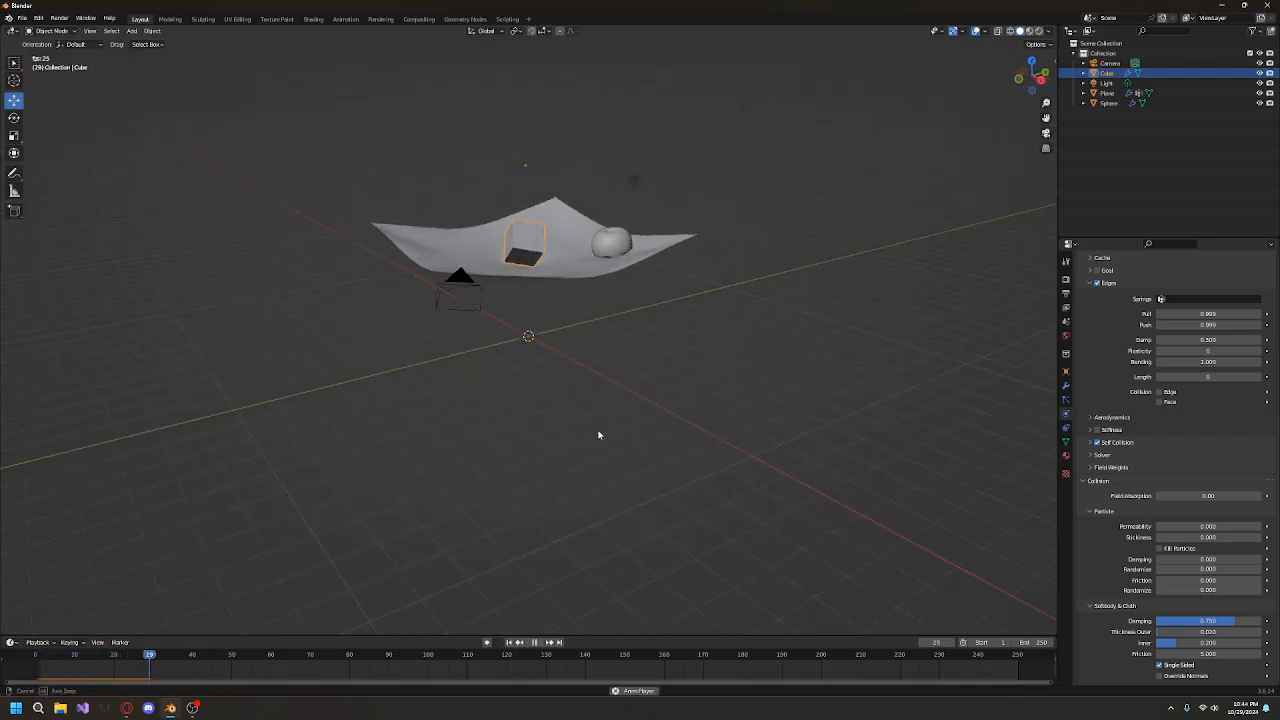
{"action": "middle_click_drag", "start_coordinate": [597, 434], "coordinate": [688, 547]}
{"action": "key", "text": "space"}
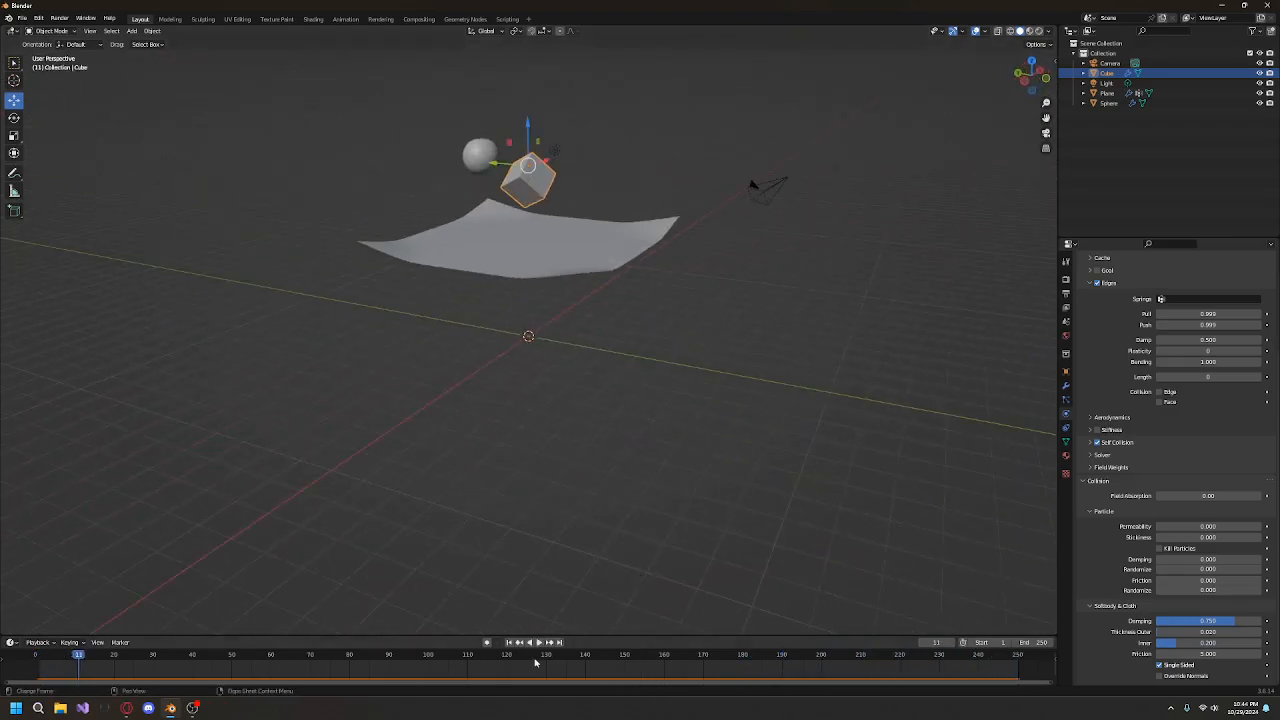
{"action": "left_click", "coordinate": [509, 642]}
Step: Add a second cube and raise it about 3 m along Z, beneath the pinned plane
{"action": "middle_click_drag", "start_coordinate": [517, 429], "coordinate": [532, 420]}
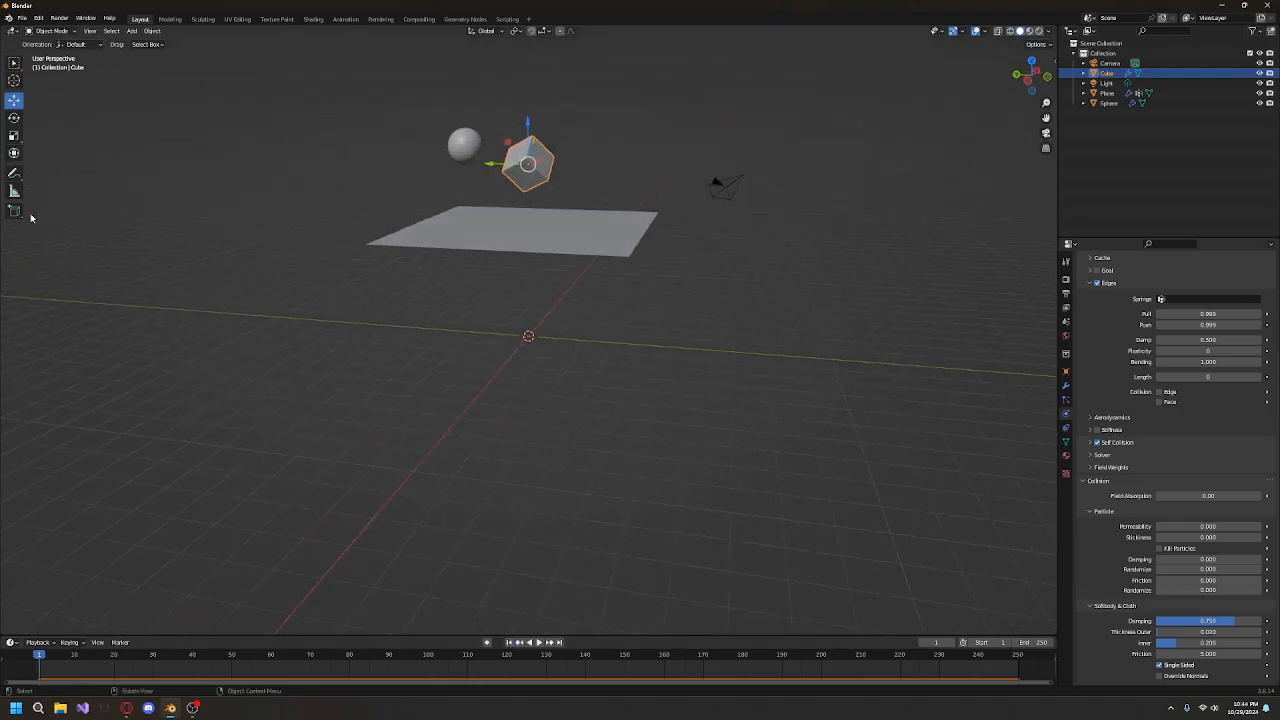
{"action": "left_click", "coordinate": [130, 31]}
{"action": "mouse_move", "coordinate": [146, 43]}
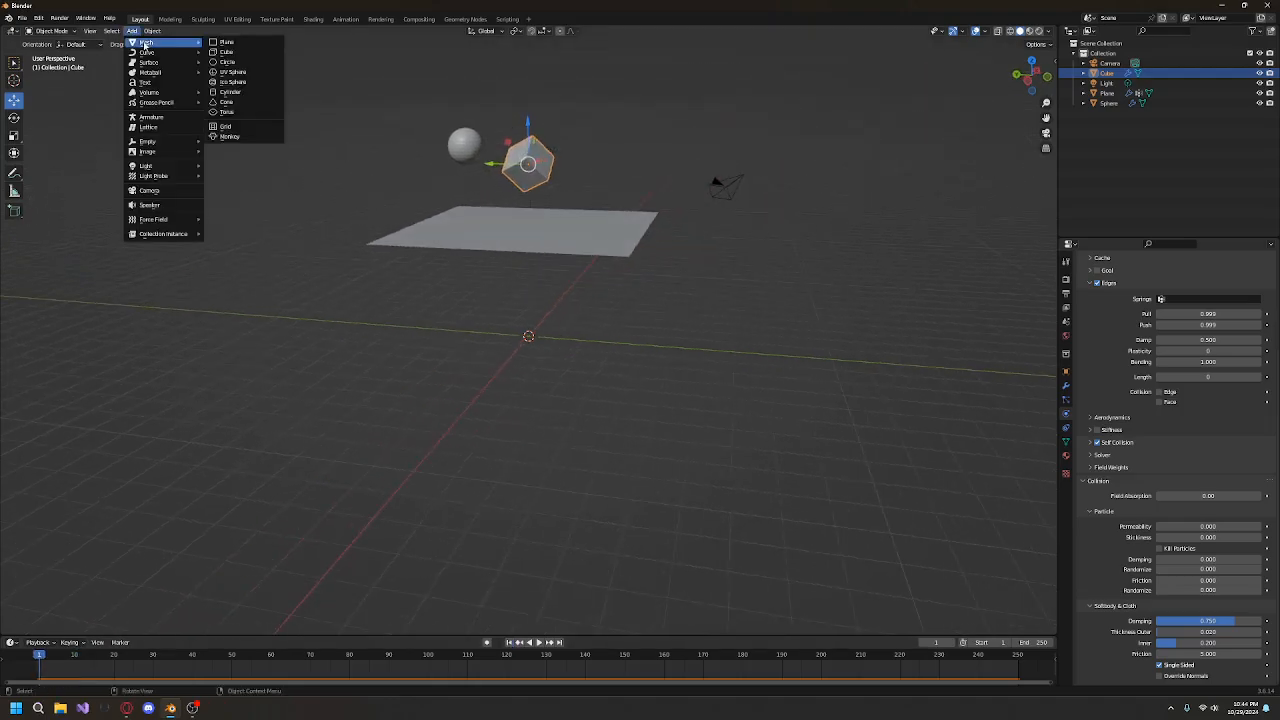
{"action": "left_click", "coordinate": [224, 52]}
{"action": "left_click_drag", "start_coordinate": [530, 300], "coordinate": [535, 243]}
{"action": "middle_click_drag", "start_coordinate": [658, 276], "coordinate": [707, 267]}
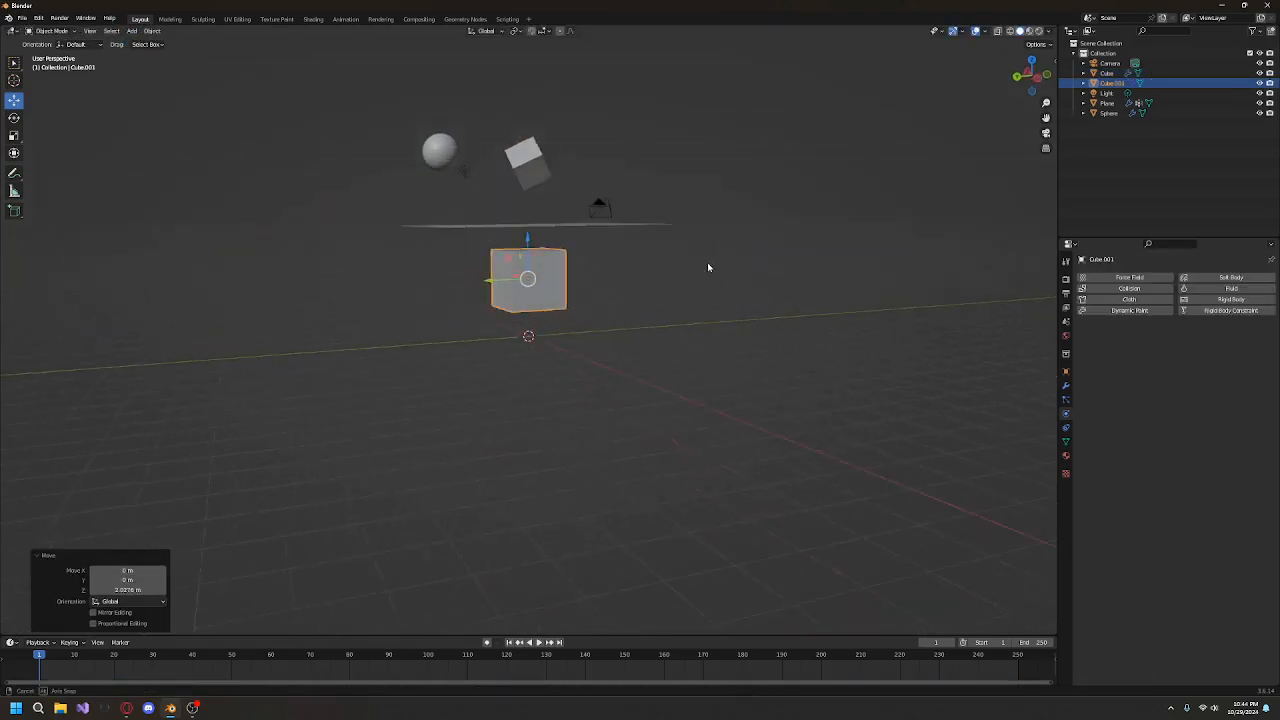
Step: Add collision physics to the lower cube and play the simulation, viewing it from several angles
{"action": "left_click", "coordinate": [1140, 289]}
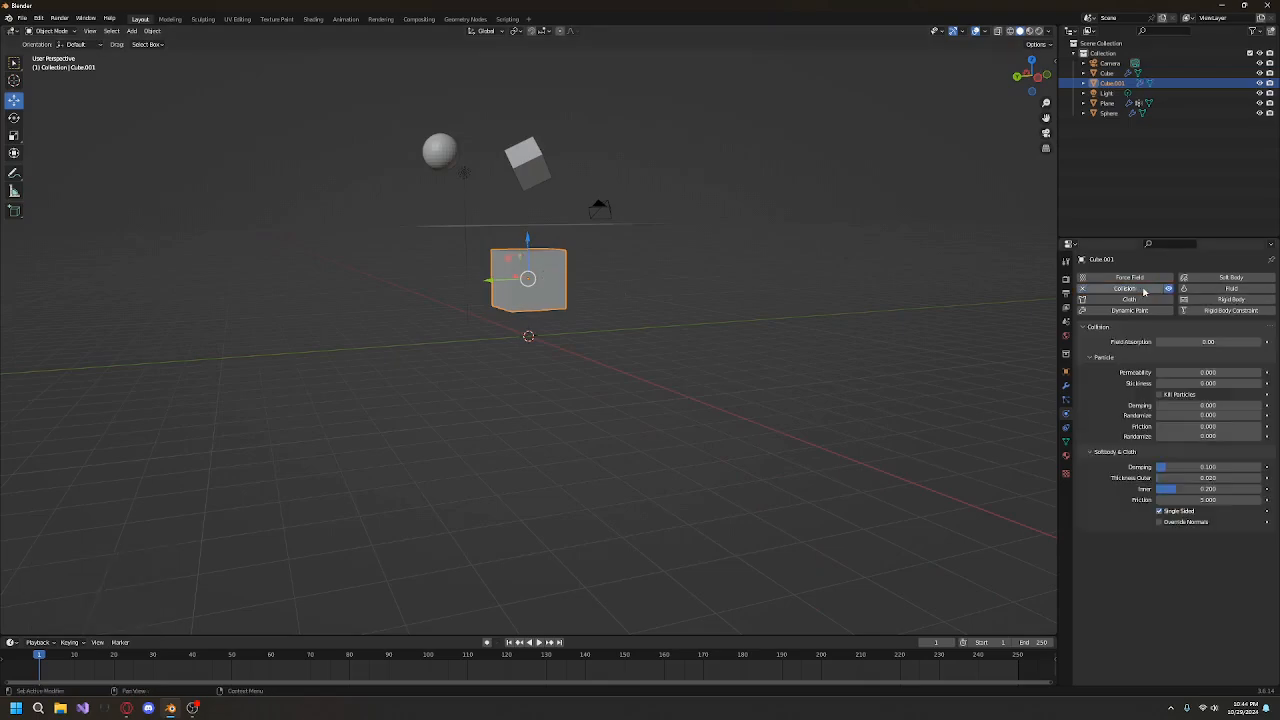
{"action": "middle_click_drag", "start_coordinate": [781, 327], "coordinate": [766, 349]}
{"action": "key", "text": "space"}
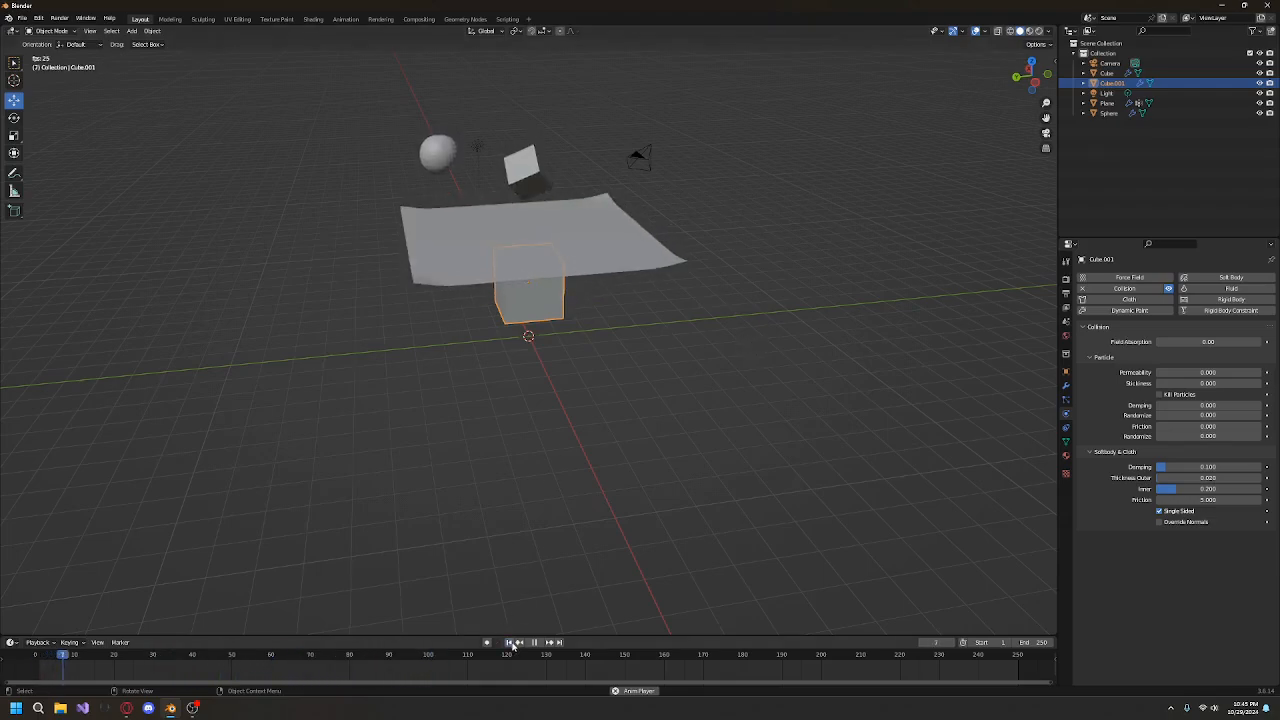
{"action": "middle_click_drag", "start_coordinate": [548, 326], "coordinate": [822, 330]}
{"action": "left_click", "coordinate": [560, 300]}
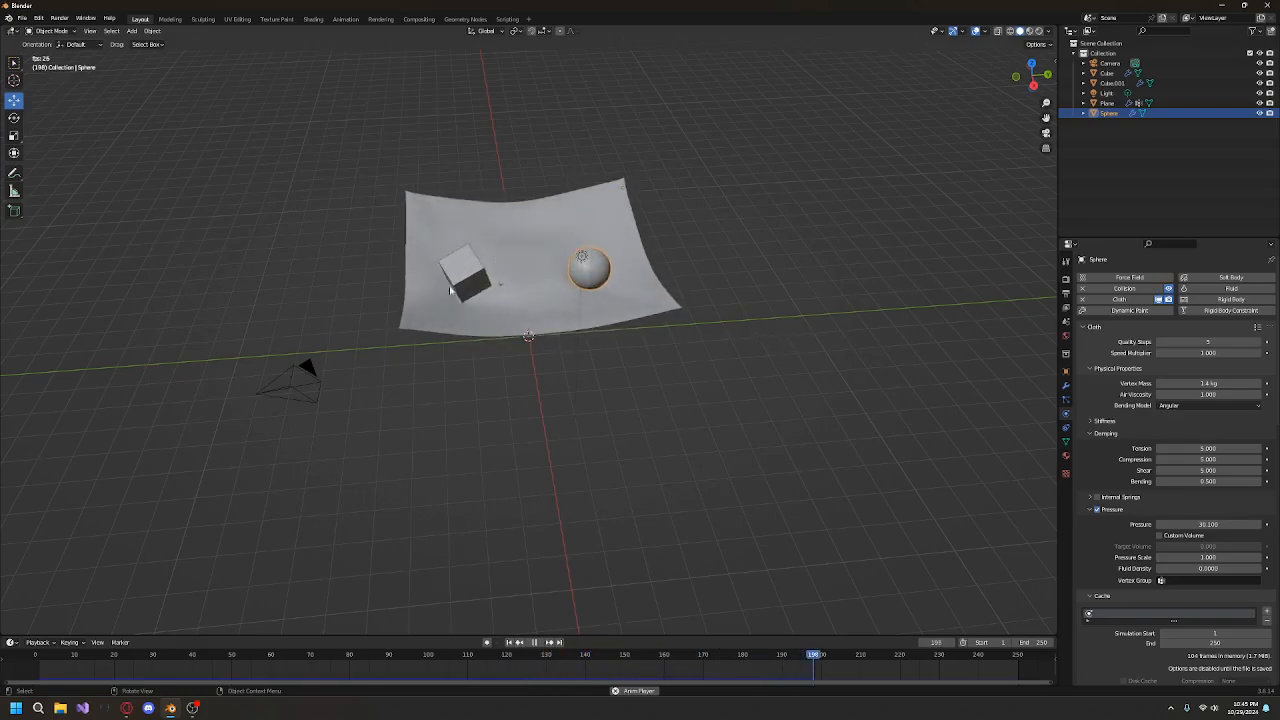
{"action": "middle_click_drag", "start_coordinate": [771, 321], "coordinate": [531, 311]}
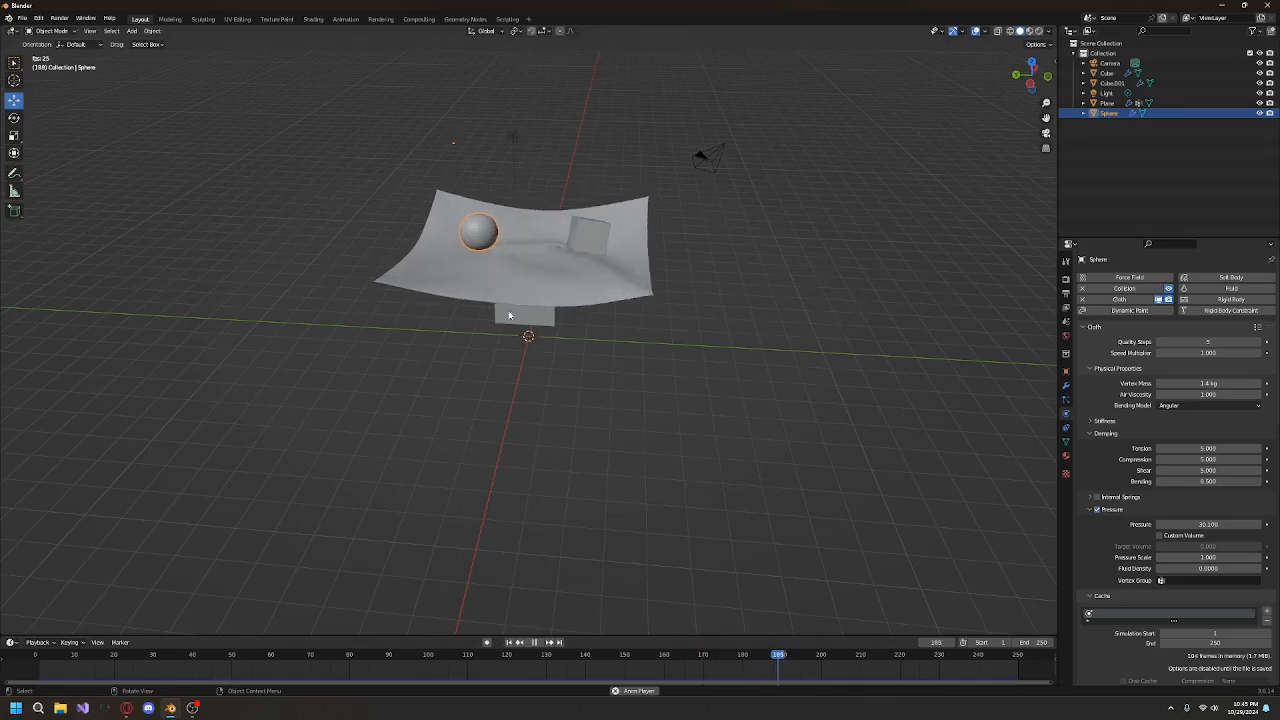
Step: Delete the collision cube beneath the pinned plane
{"action": "left_click", "coordinate": [524, 316]}
{"action": "right_click", "coordinate": [524, 318]}
{"action": "left_click", "coordinate": [522, 314]}
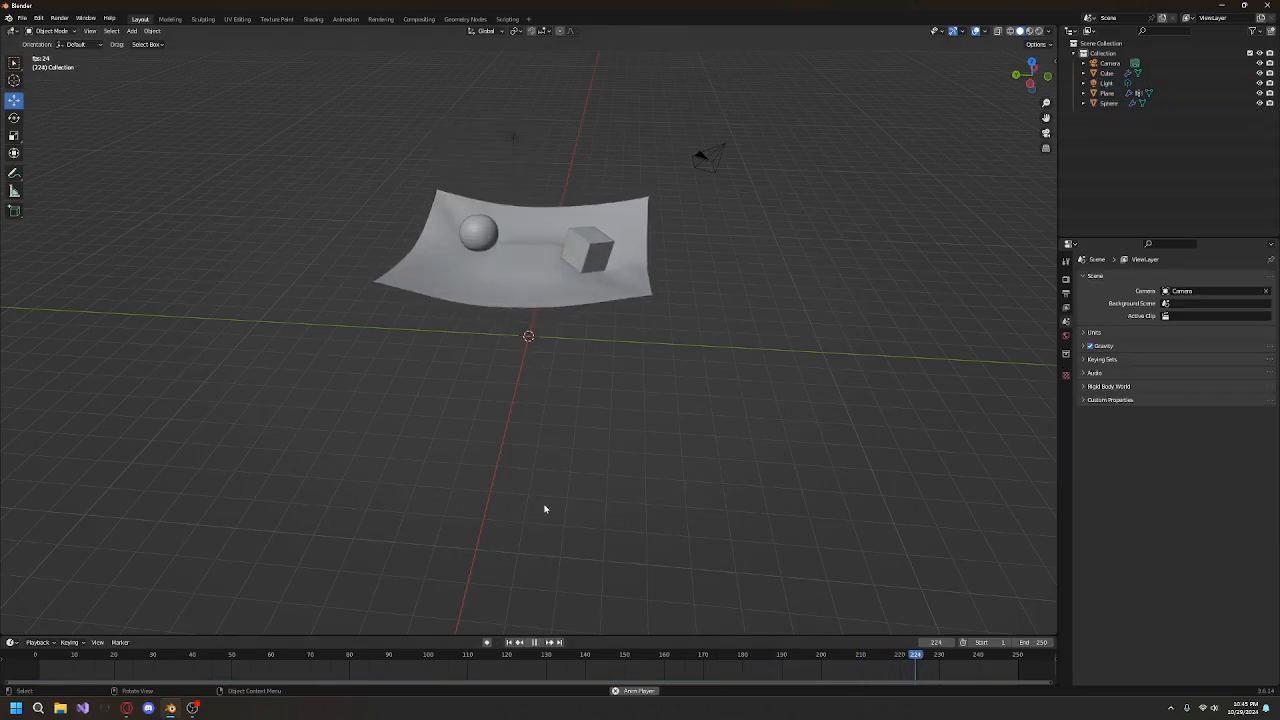
Step: Replay the simulation of the sphere and soft body cube from several angles, then return to the first frame
{"action": "left_click", "coordinate": [512, 643]}
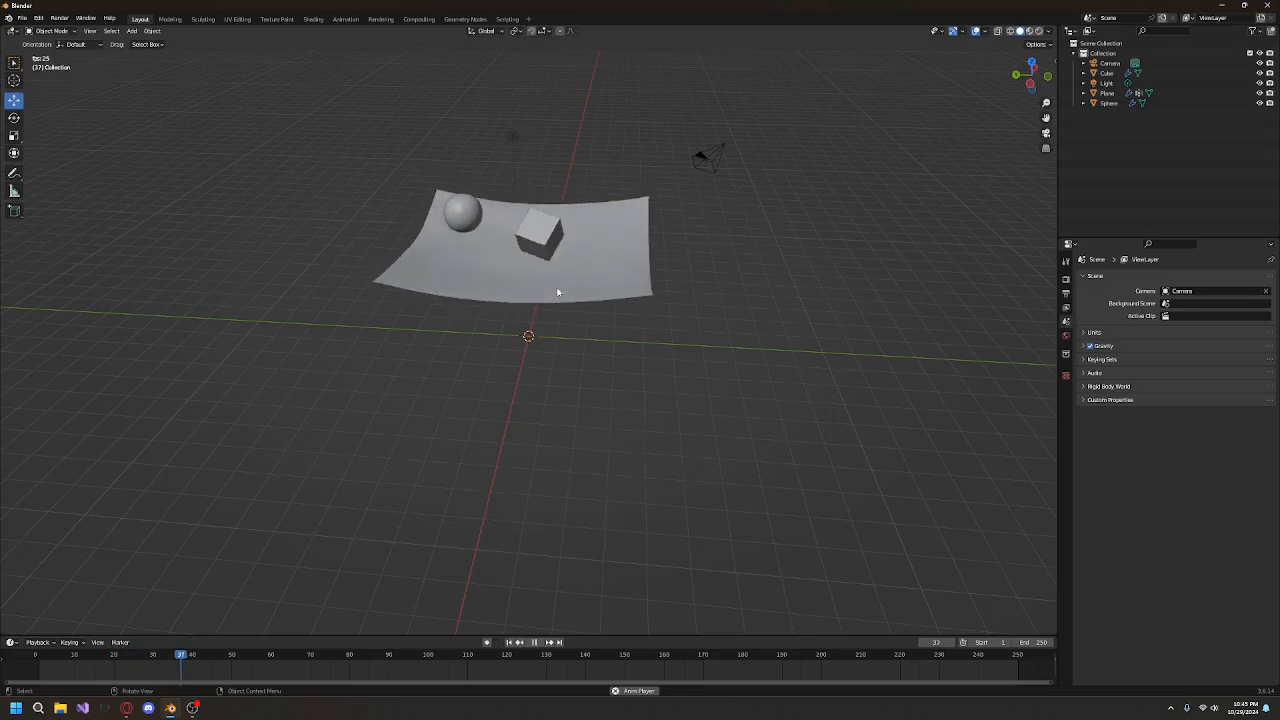
{"action": "middle_click_drag", "start_coordinate": [549, 289], "coordinate": [553, 602]}
{"action": "left_click", "coordinate": [510, 643]}
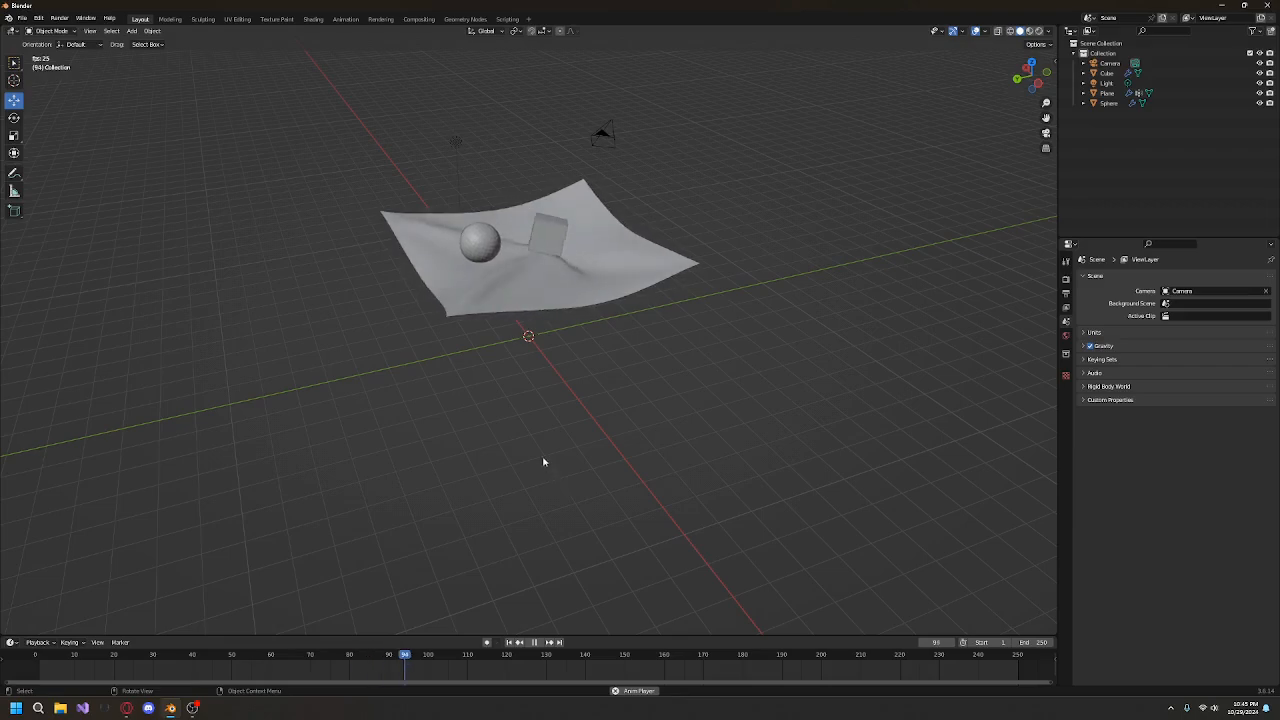
{"action": "middle_click_drag", "start_coordinate": [543, 460], "coordinate": [871, 397]}
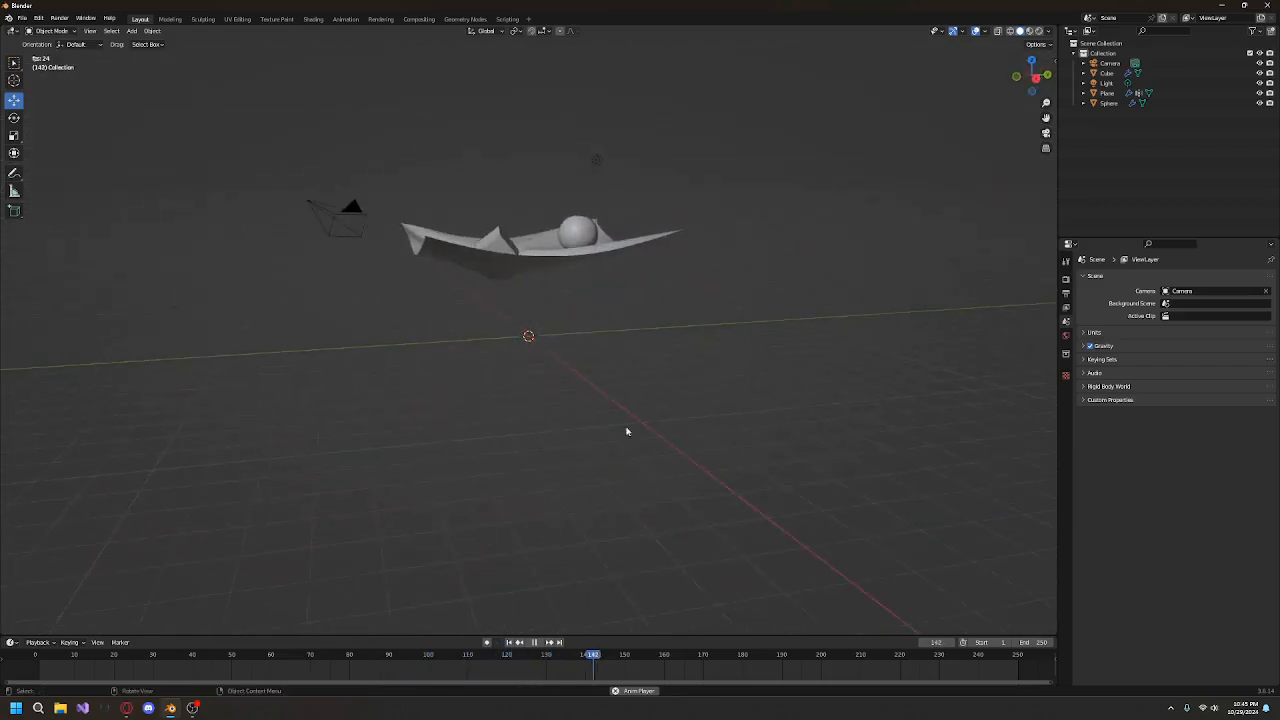
{"action": "middle_click_drag", "start_coordinate": [627, 431], "coordinate": [814, 451]}
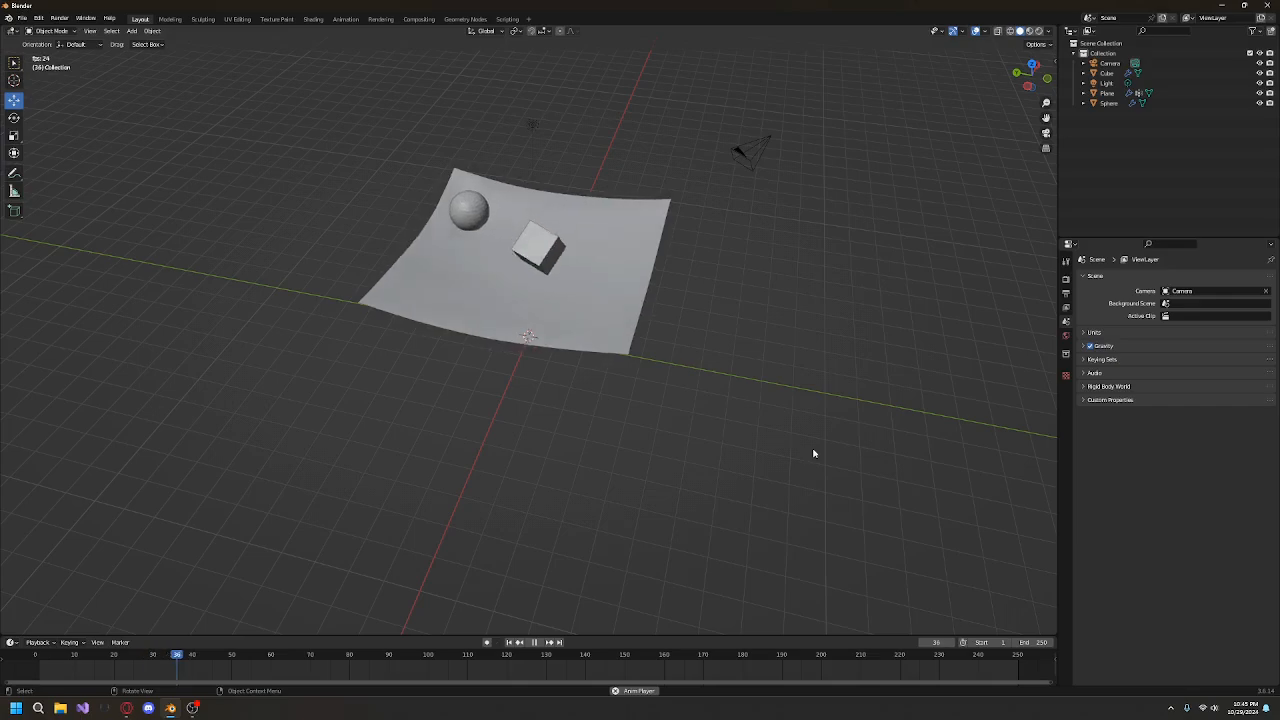
{"action": "left_click", "coordinate": [511, 644]}
{"action": "middle_click_drag", "start_coordinate": [135, 542], "coordinate": [228, 525]}
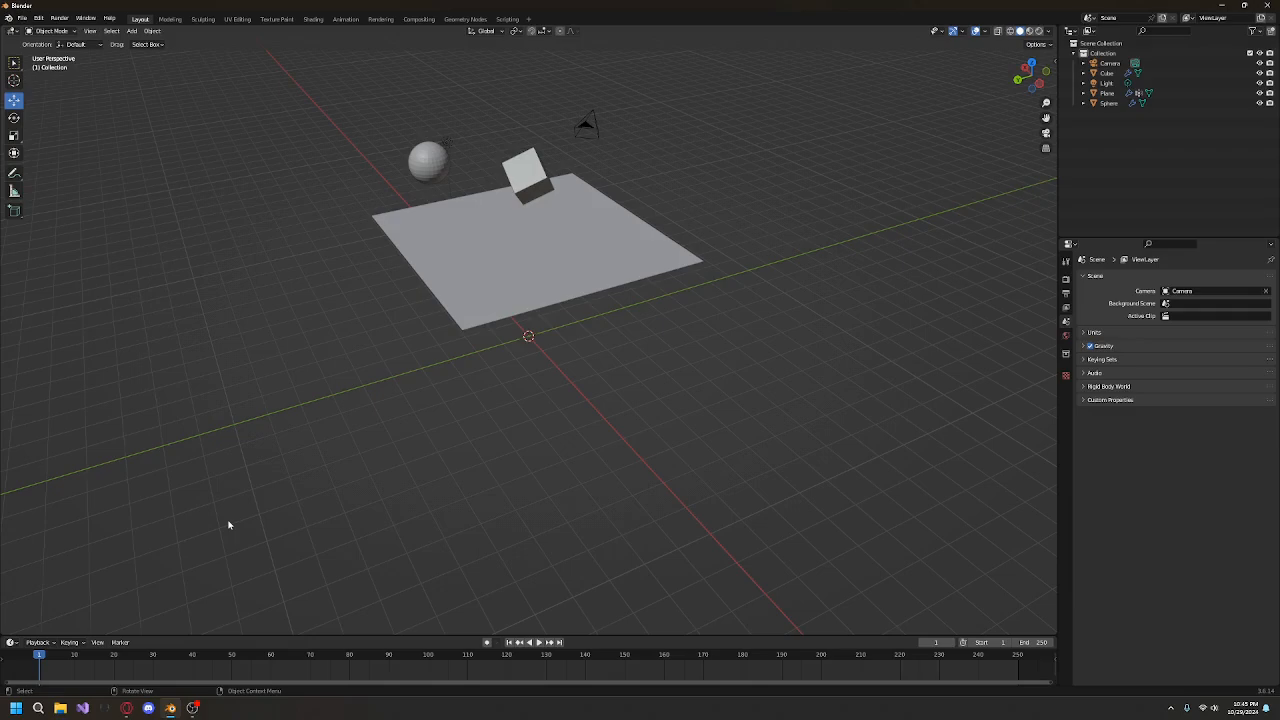